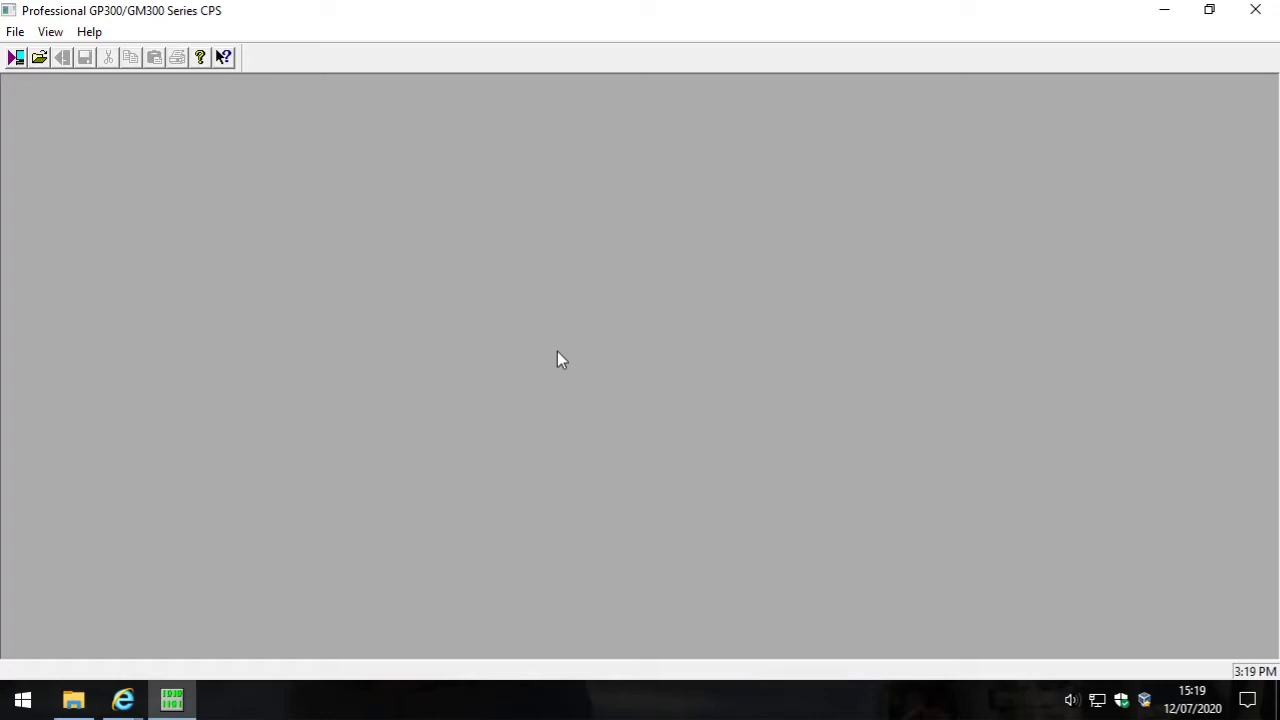
Open the codeplug file Motorola GP340 Simple UK 4.cpg and enlarge its tree view to fill the workspace
{"action": "left_click", "coordinate": [44, 59]}
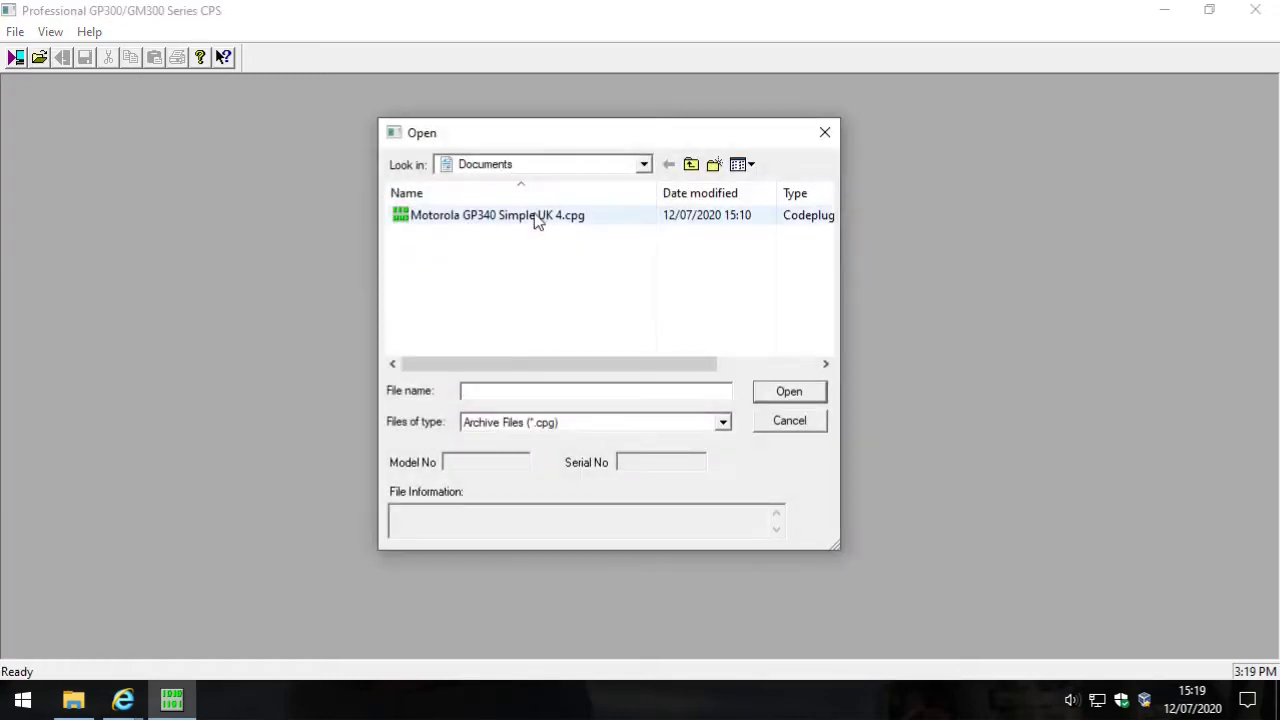
{"action": "left_click", "coordinate": [534, 216]}
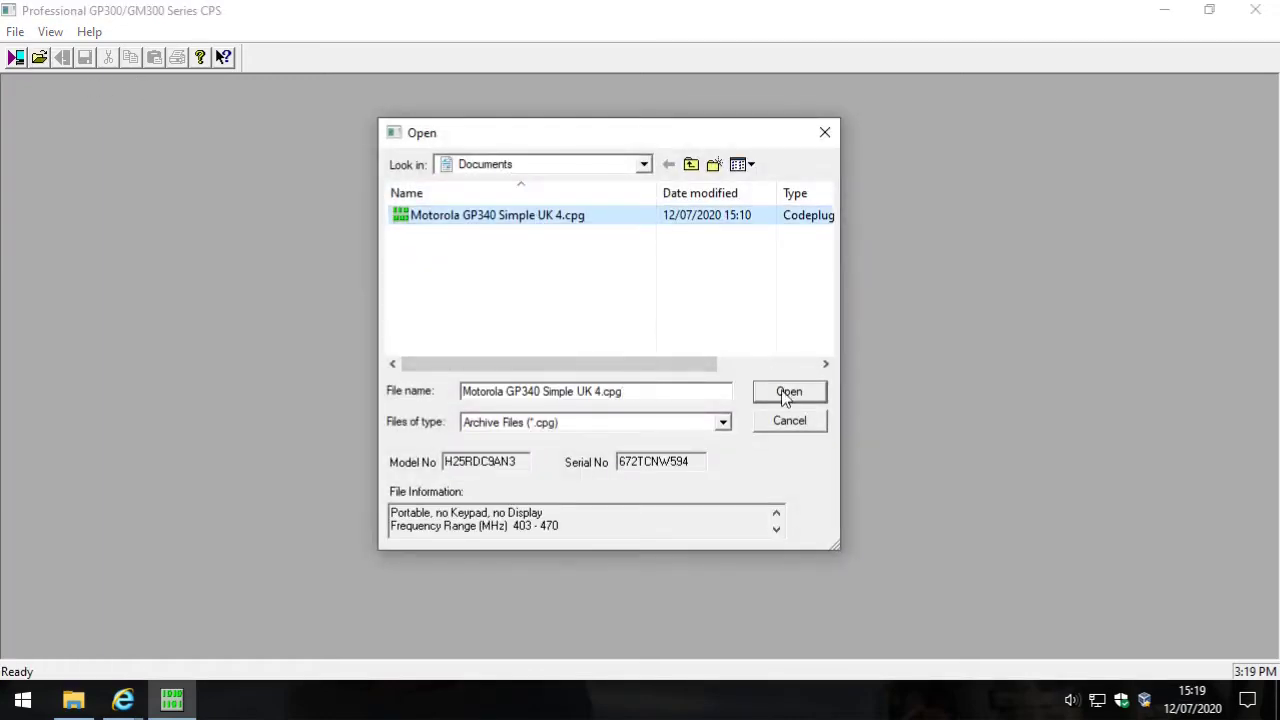
{"action": "left_click", "coordinate": [785, 394]}
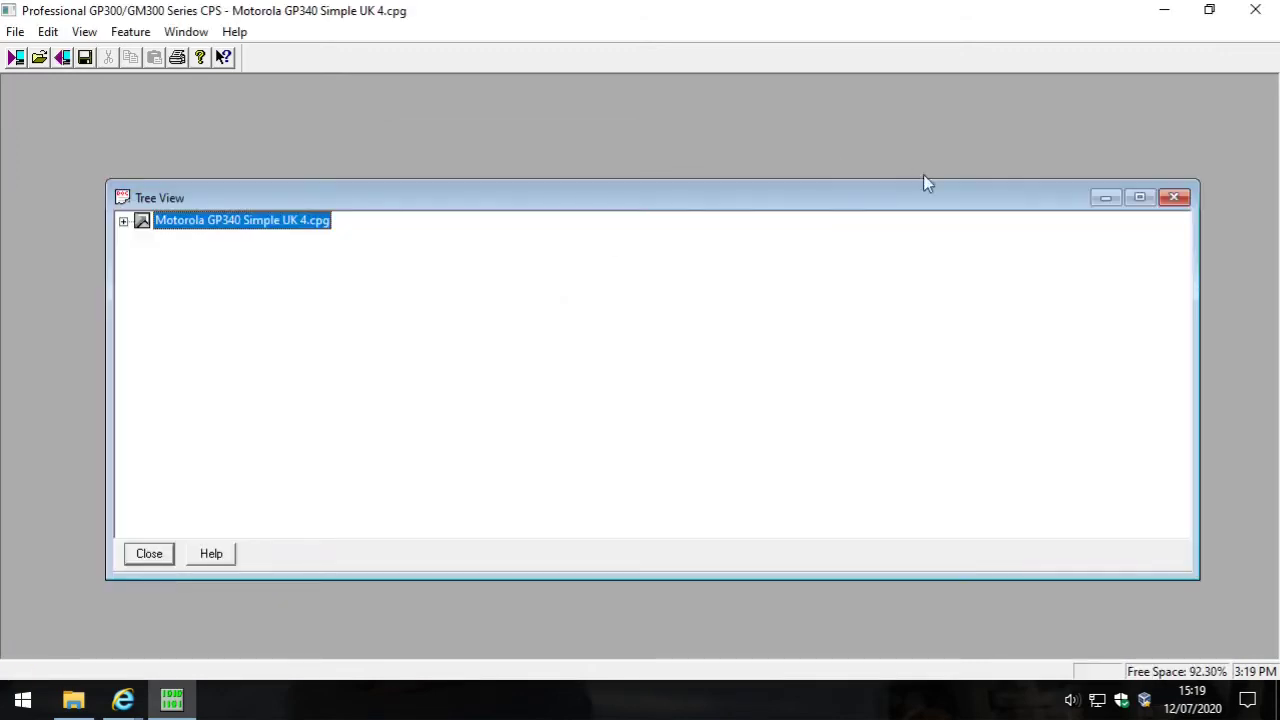
{"action": "left_click", "coordinate": [1140, 197]}
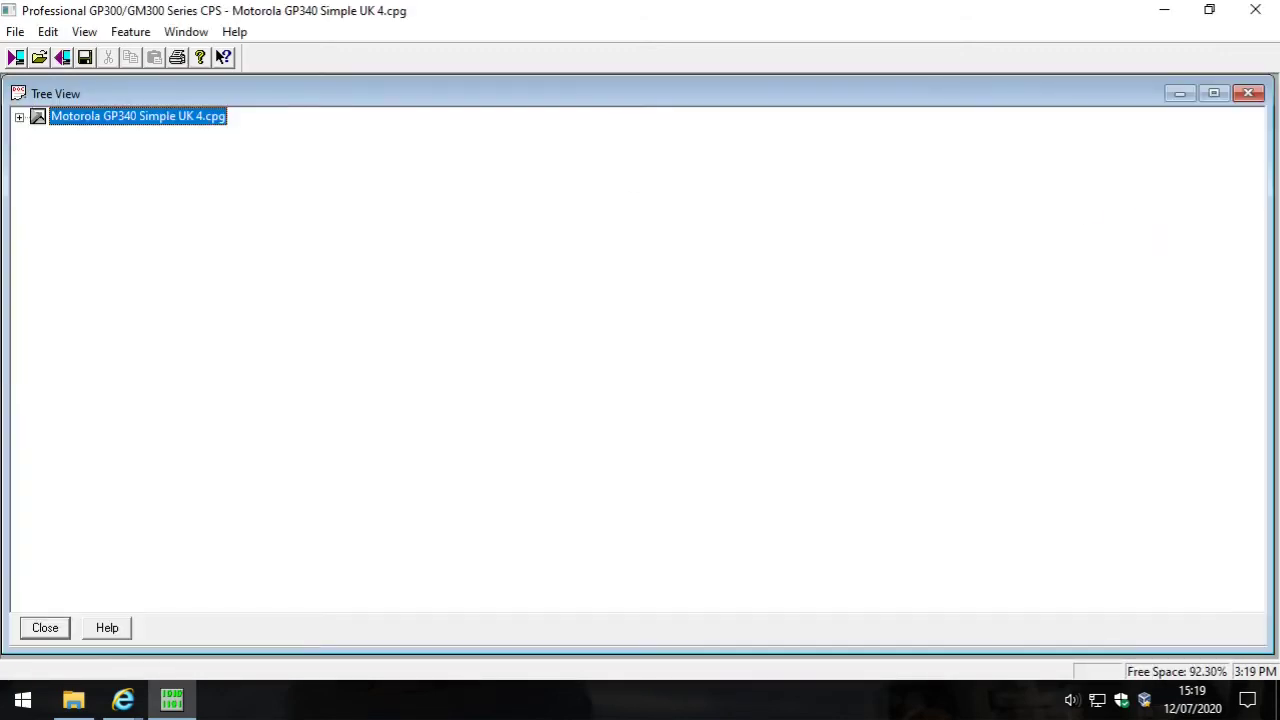
Expand the codeplug tree and open Radio Information to examine the codeplug version
{"action": "left_click", "coordinate": [19, 116]}
{"action": "double_click", "coordinate": [116, 135]}
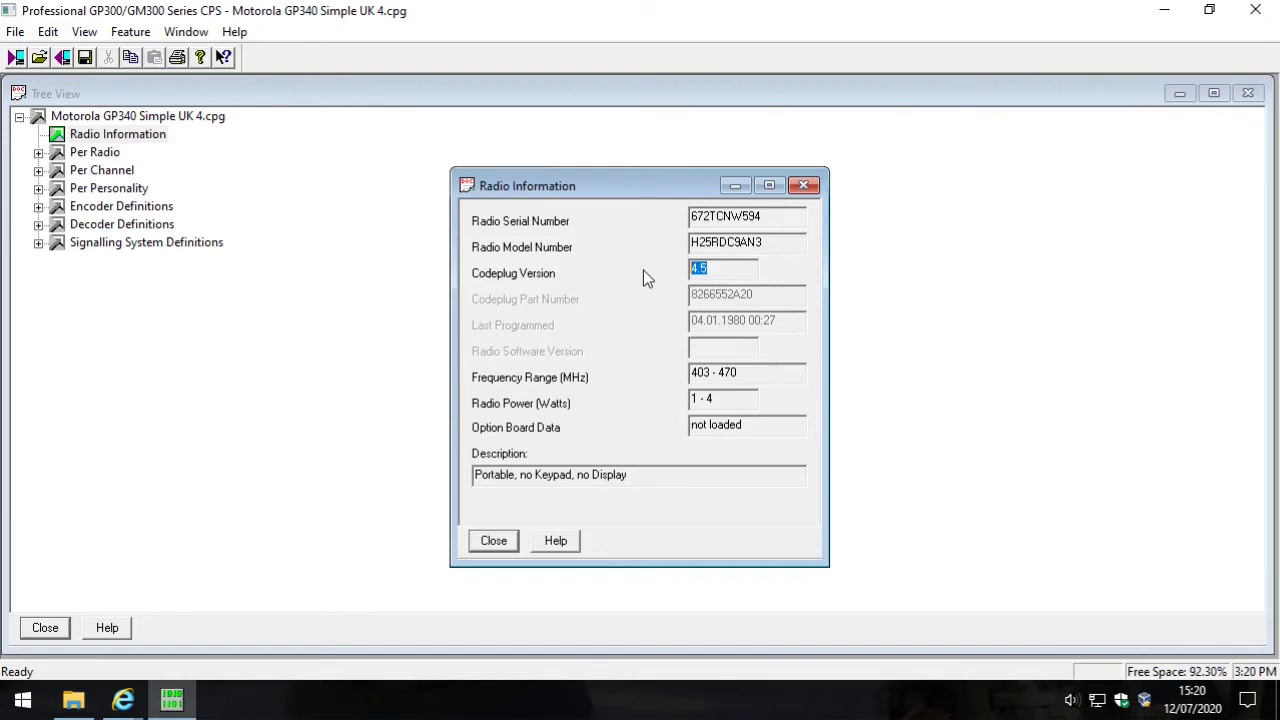
{"action": "left_click_drag", "start_coordinate": [690, 268], "coordinate": [699, 269]}
{"action": "left_click_drag", "start_coordinate": [706, 270], "coordinate": [698, 270]}
{"action": "left_click_drag", "start_coordinate": [612, 190], "coordinate": [608, 185]}
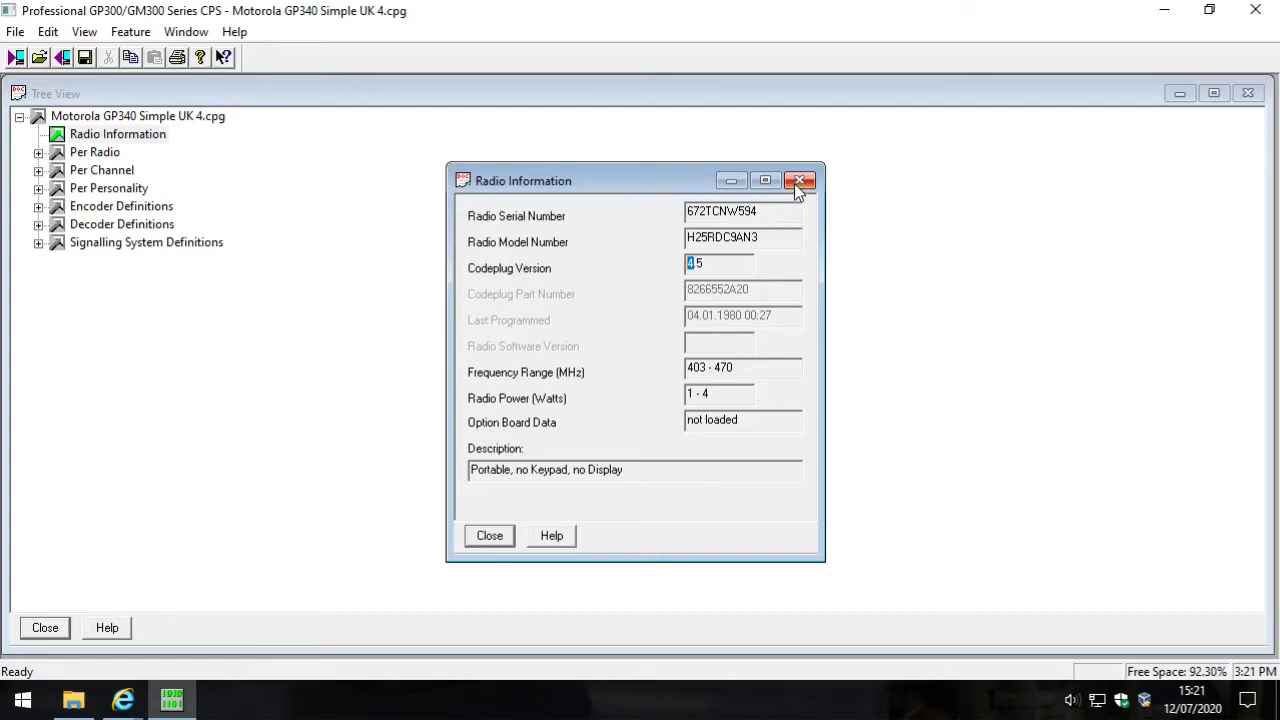
{"action": "left_click_drag", "start_coordinate": [650, 185], "coordinate": [636, 183]}
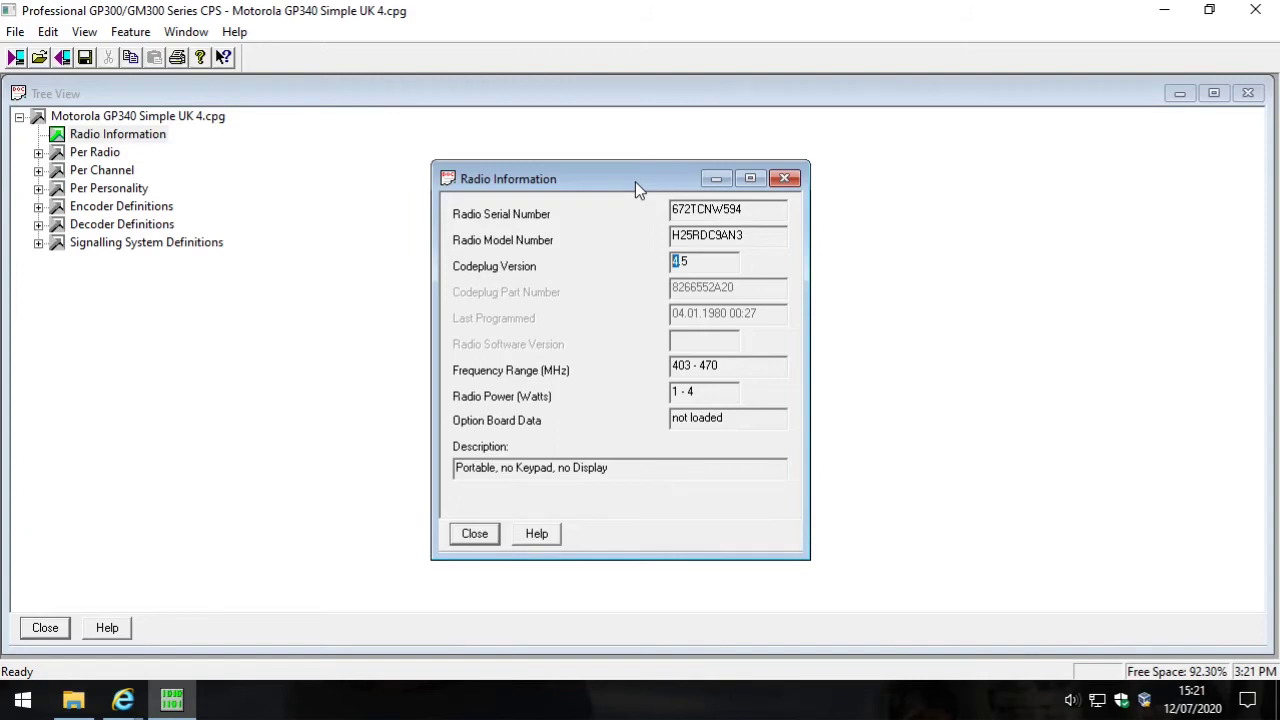
{"action": "left_click_drag", "start_coordinate": [641, 181], "coordinate": [600, 179]}
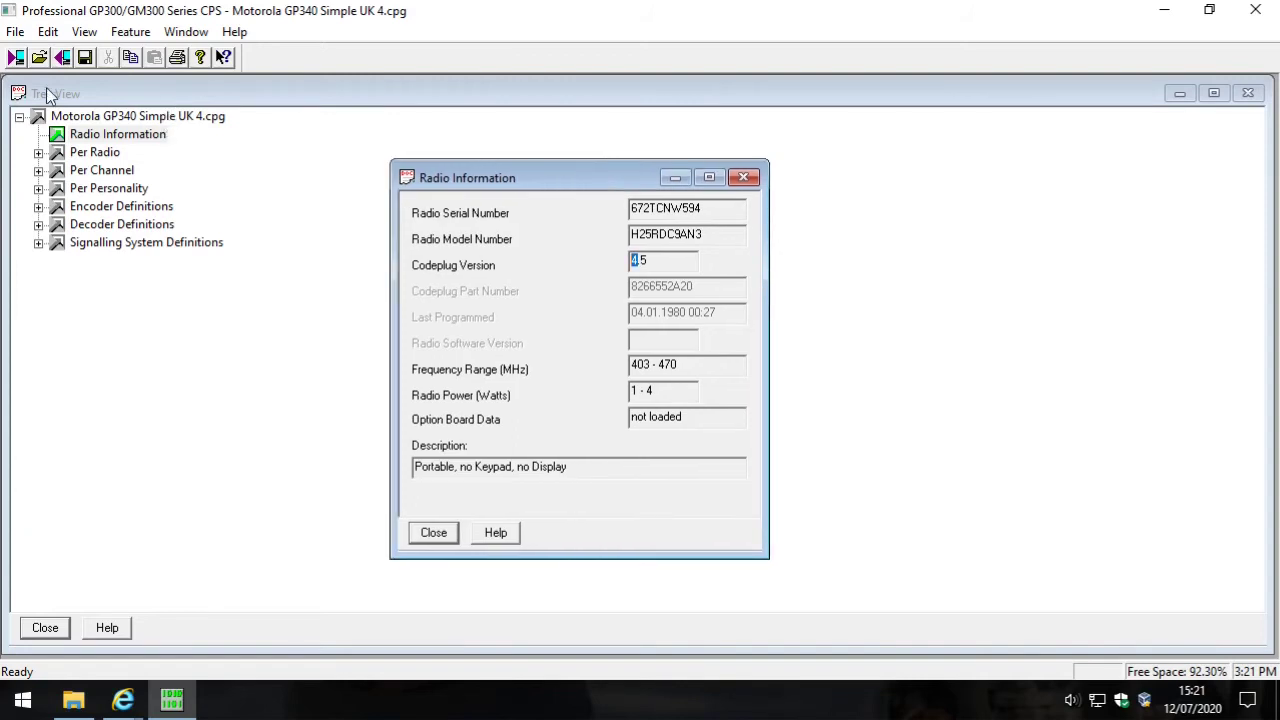
{"action": "left_click", "coordinate": [15, 32]}
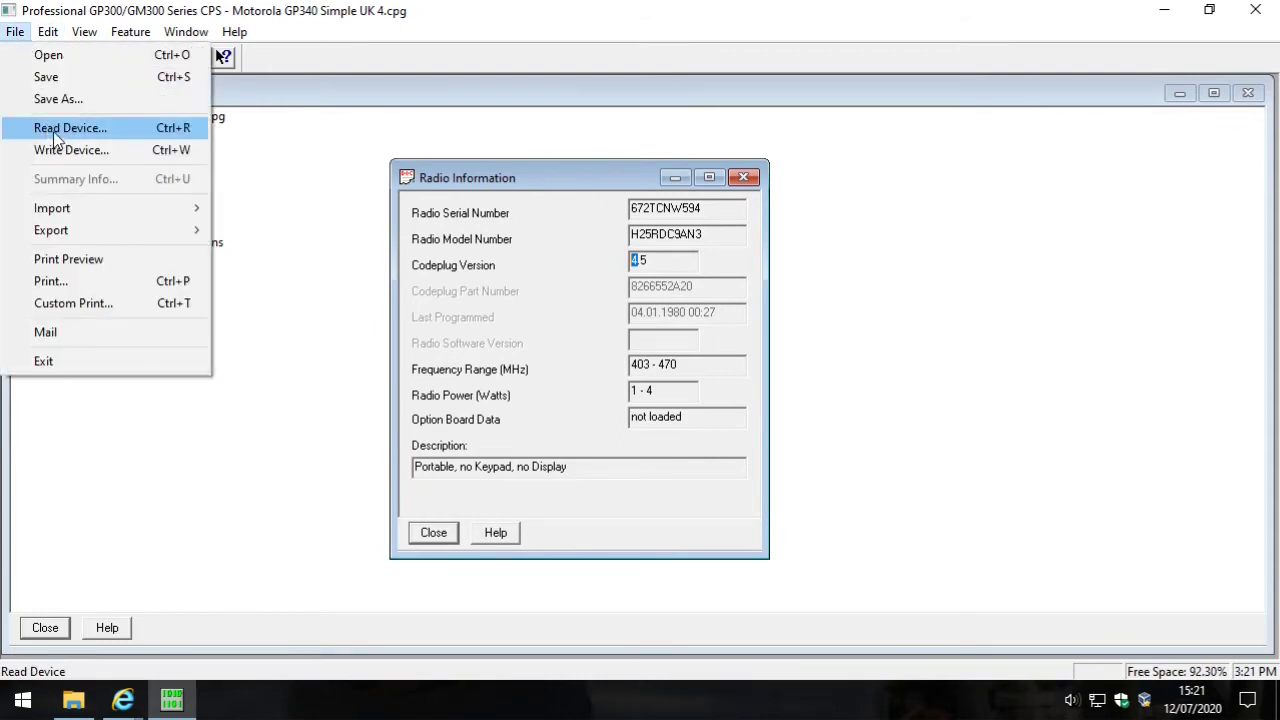
{"action": "left_click", "coordinate": [15, 32]}
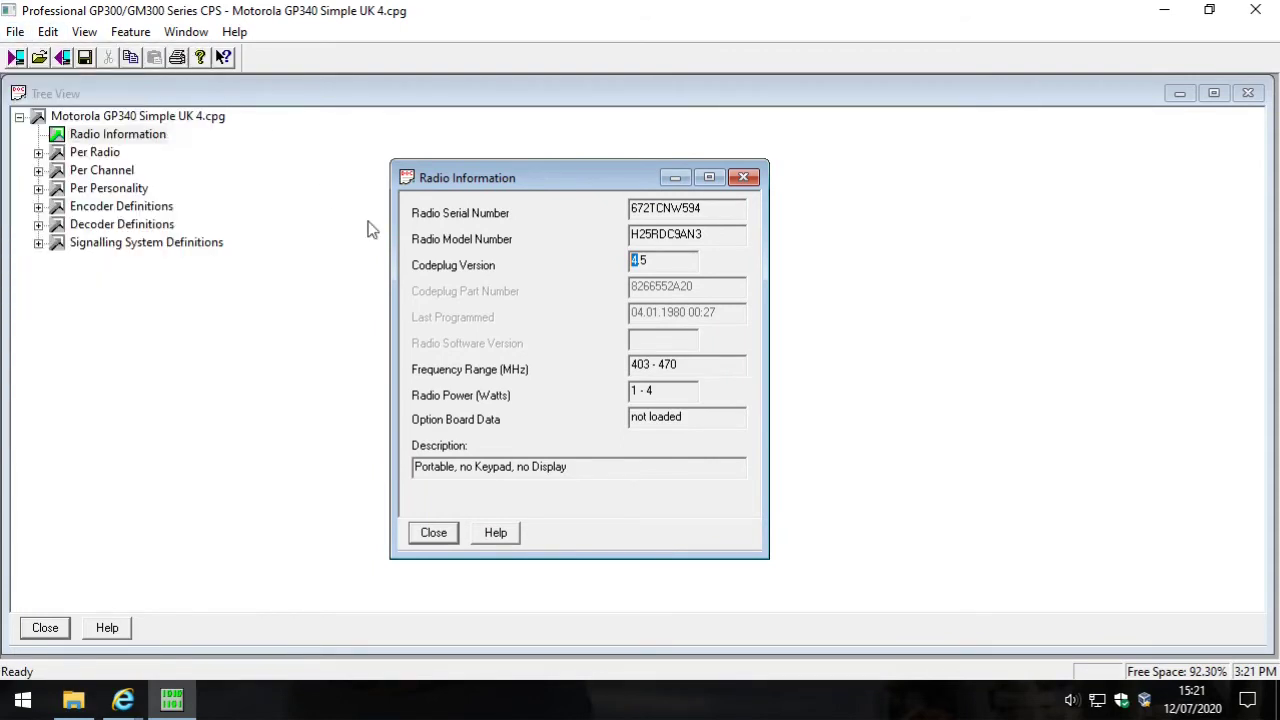
{"action": "left_click", "coordinate": [15, 32]}
{"action": "left_click", "coordinate": [15, 32]}
Review the codeplug version and frequency range in Radio Information and close the window
{"action": "left_click_drag", "start_coordinate": [540, 183], "coordinate": [534, 179]}
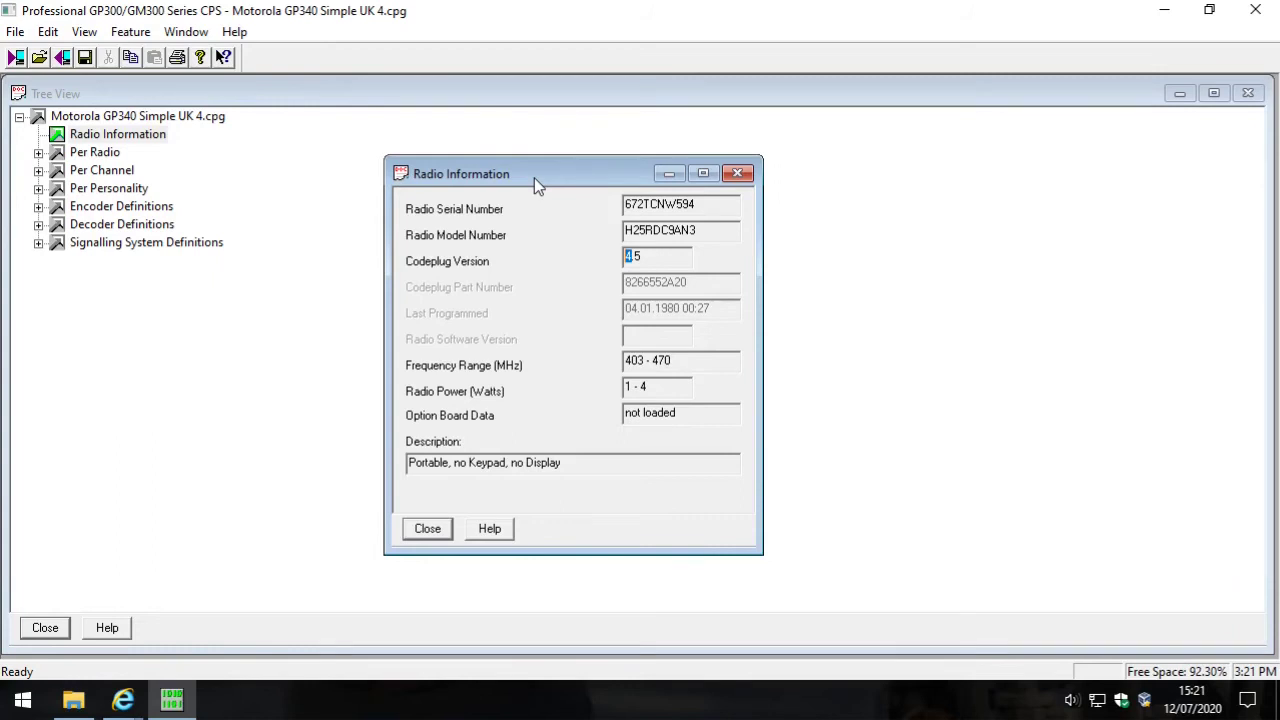
{"action": "left_click_drag", "start_coordinate": [660, 268], "coordinate": [611, 267]}
{"action": "left_click", "coordinate": [663, 257]}
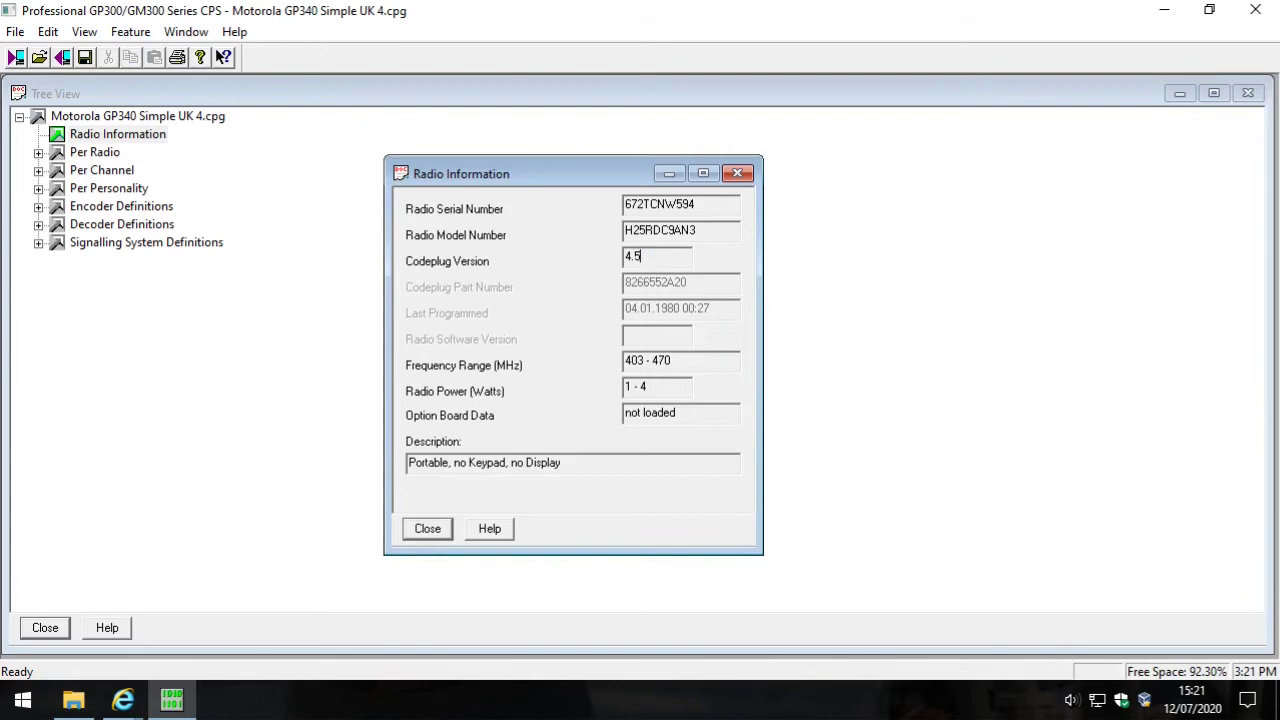
{"action": "mouse_move", "coordinate": [672, 361]}
{"action": "left_mouse_down"}
{"action": "mouse_move", "coordinate": [617, 367]}
{"action": "mouse_move", "coordinate": [680, 370]}
{"action": "left_mouse_up"}
{"action": "left_click", "coordinate": [680, 368]}
{"action": "left_click_drag", "start_coordinate": [624, 257], "coordinate": [633, 257]}
{"action": "left_click", "coordinate": [644, 257]}
{"action": "left_click", "coordinate": [737, 174]}
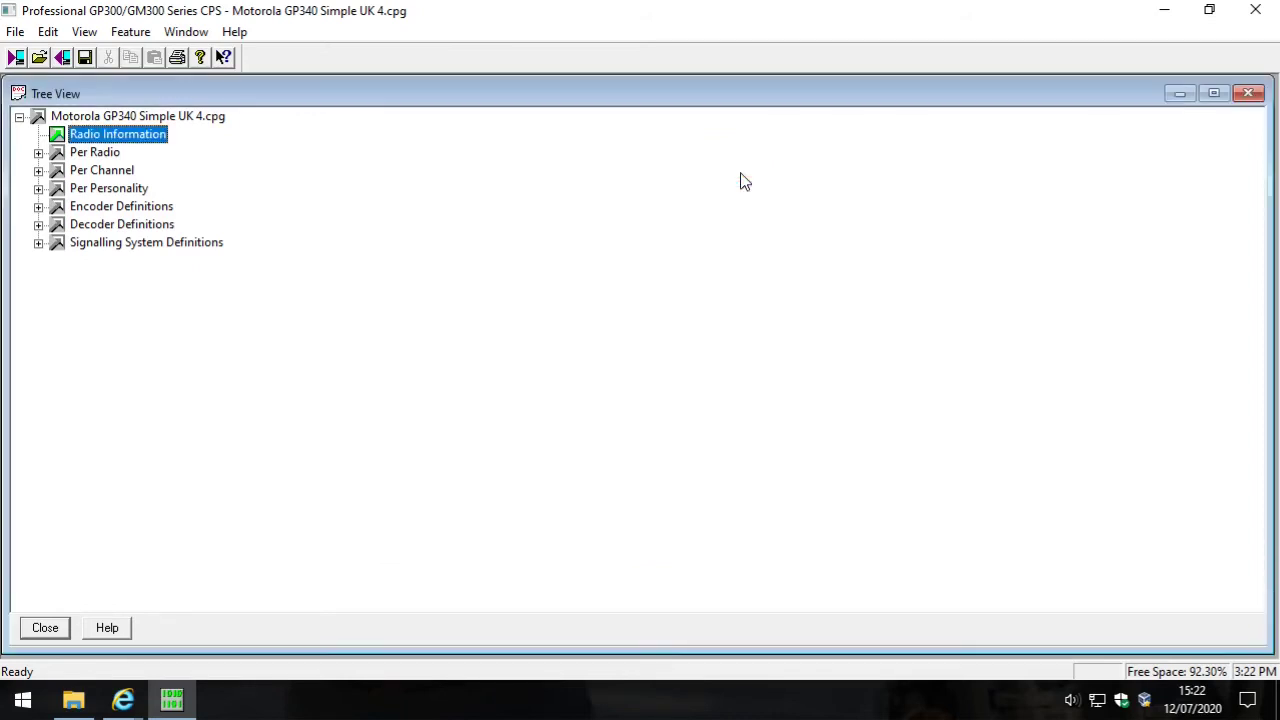
Expand the channel and personality groups and examine channel 1's TX/RX frequencies and PL/DPL settings
{"action": "left_click", "coordinate": [38, 170]}
{"action": "left_click", "coordinate": [38, 206]}
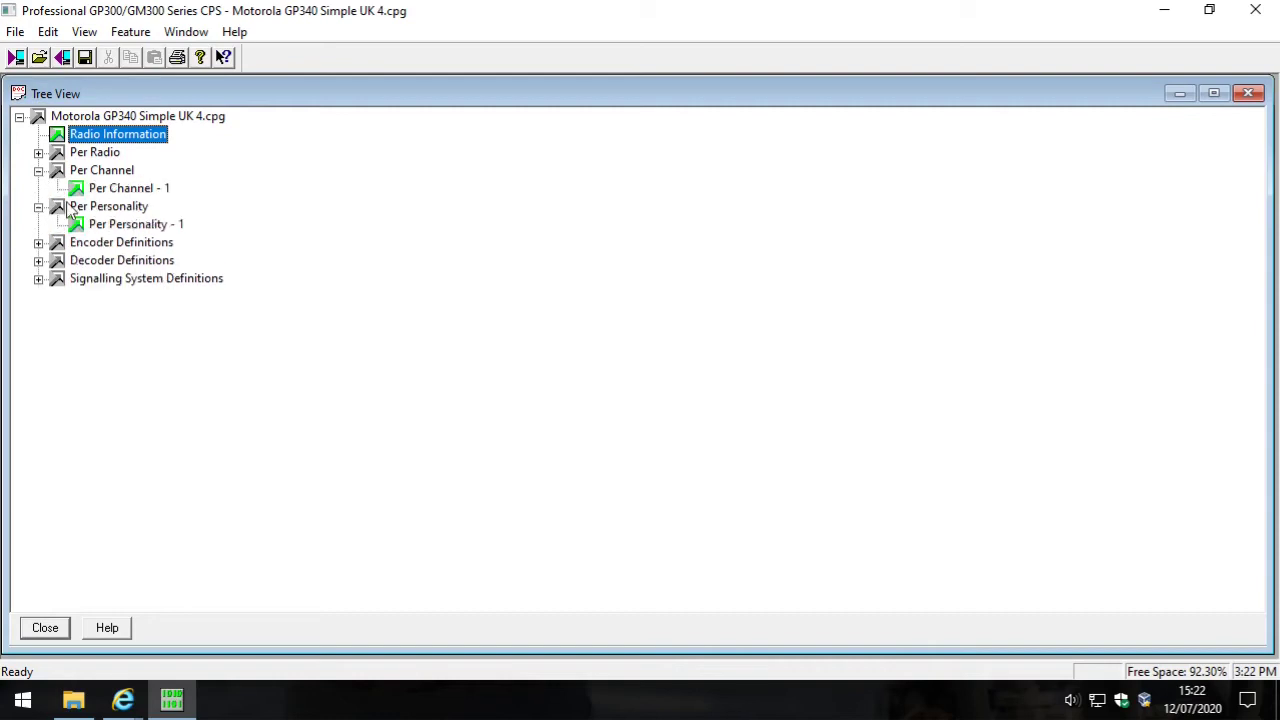
{"action": "left_click", "coordinate": [118, 192]}
{"action": "double_click", "coordinate": [118, 190]}
{"action": "double_click", "coordinate": [740, 237]}
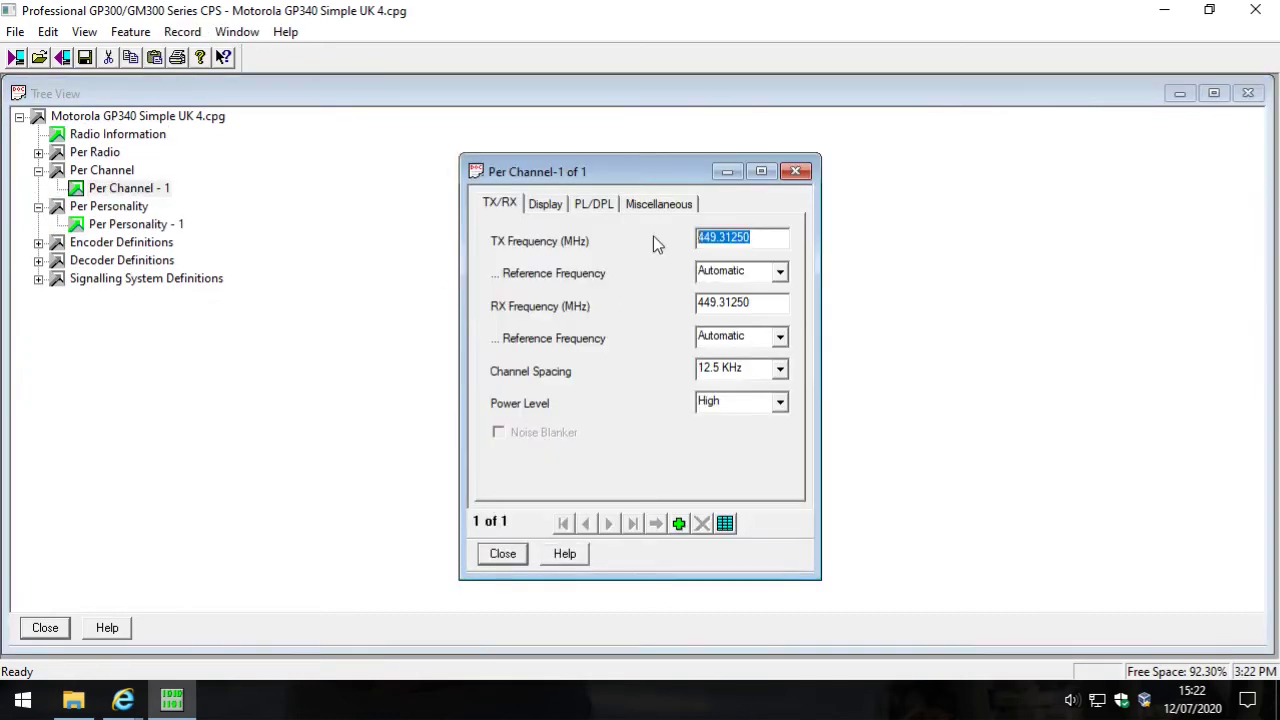
{"action": "double_click", "coordinate": [740, 302]}
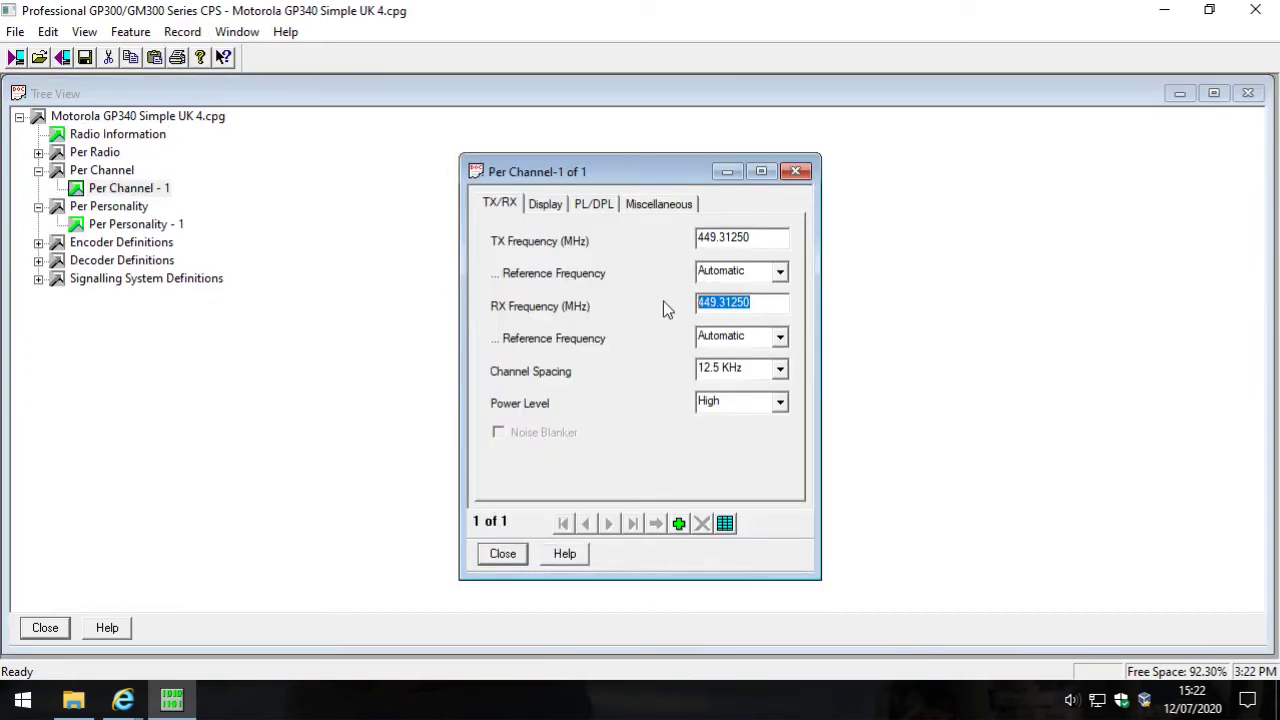
{"action": "left_click", "coordinate": [596, 206]}
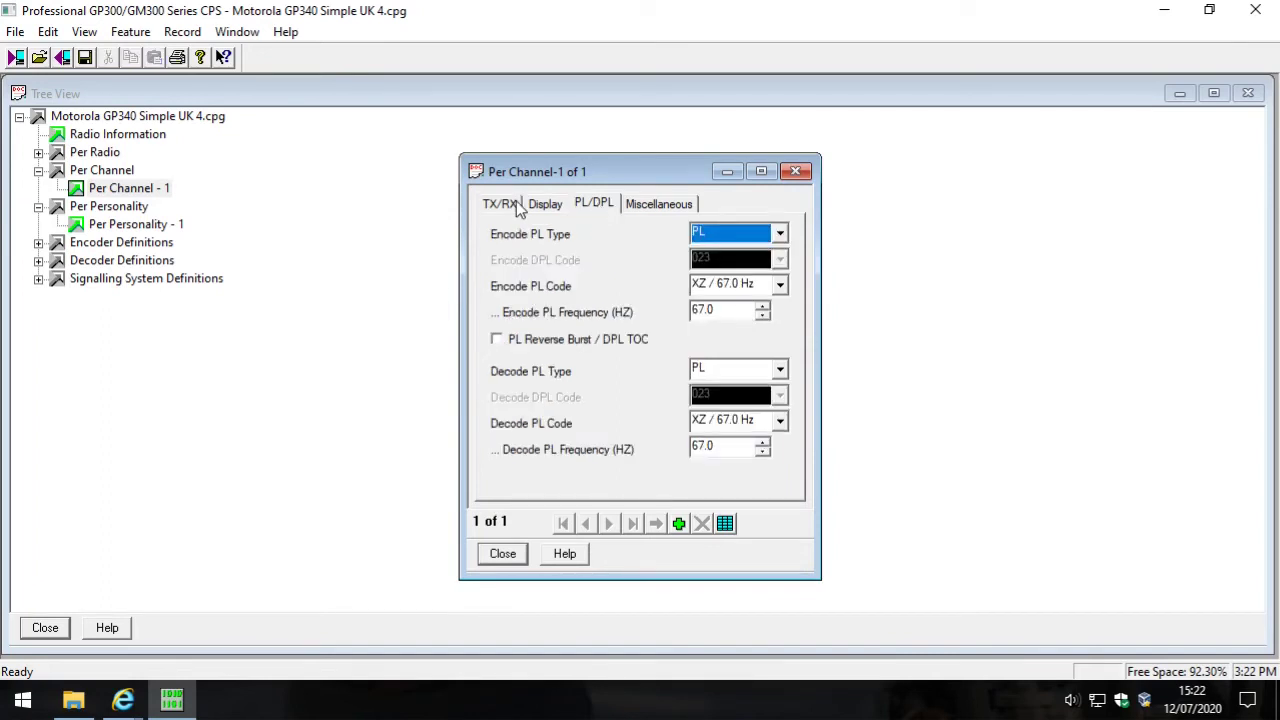
{"action": "left_click", "coordinate": [519, 205]}
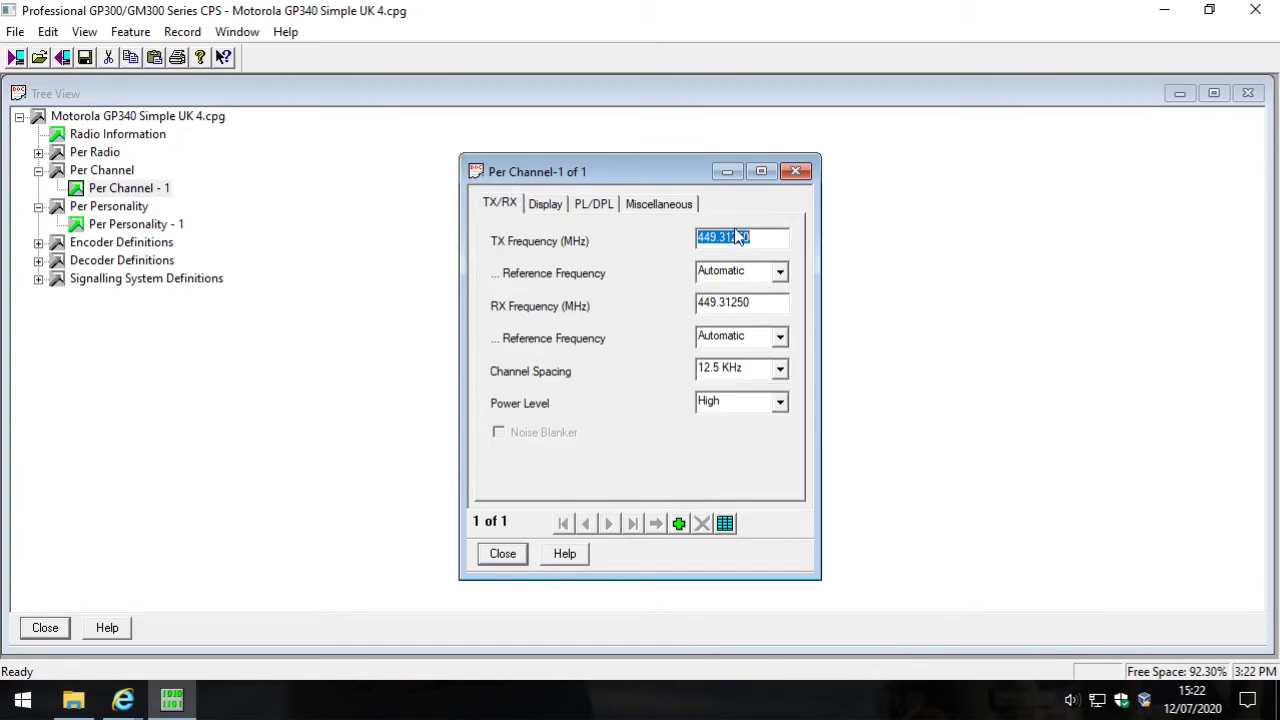
{"action": "left_click", "coordinate": [724, 240]}
{"action": "double_click", "coordinate": [724, 240]}
{"action": "left_click", "coordinate": [796, 171]}
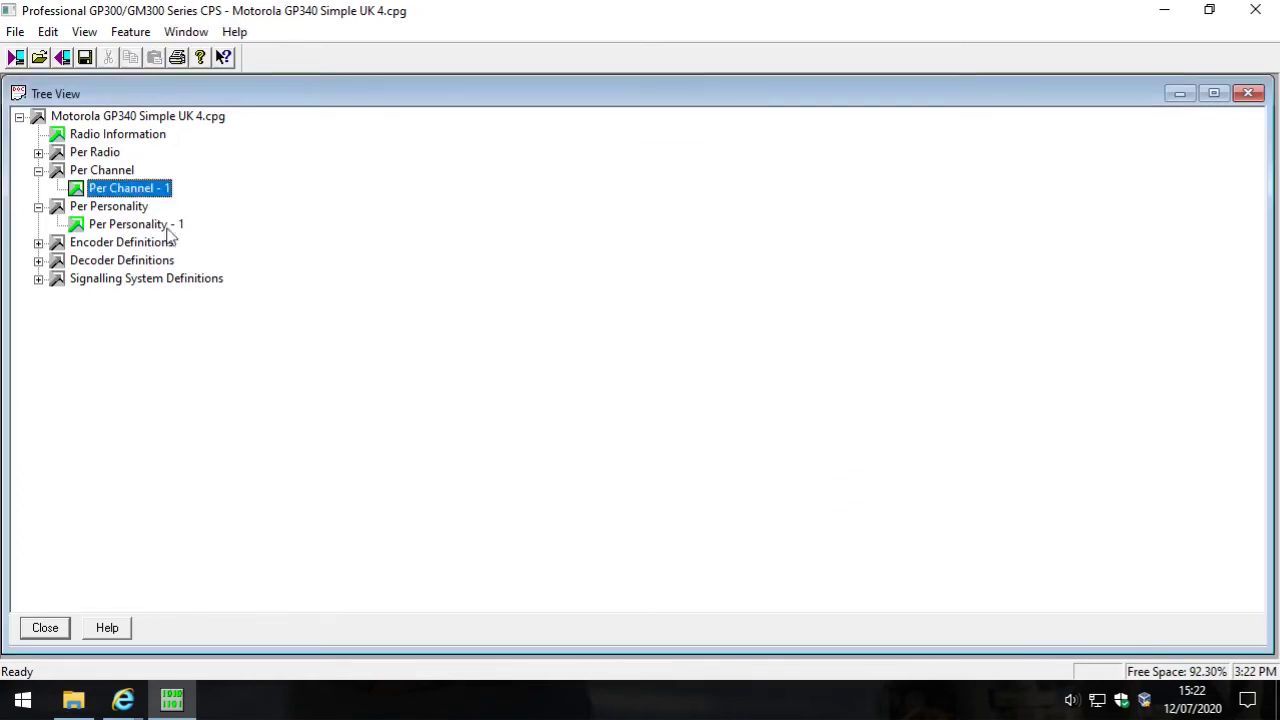
Look over the TX/RX settings of Per Personality - 1 and close its window
{"action": "double_click", "coordinate": [162, 226]}
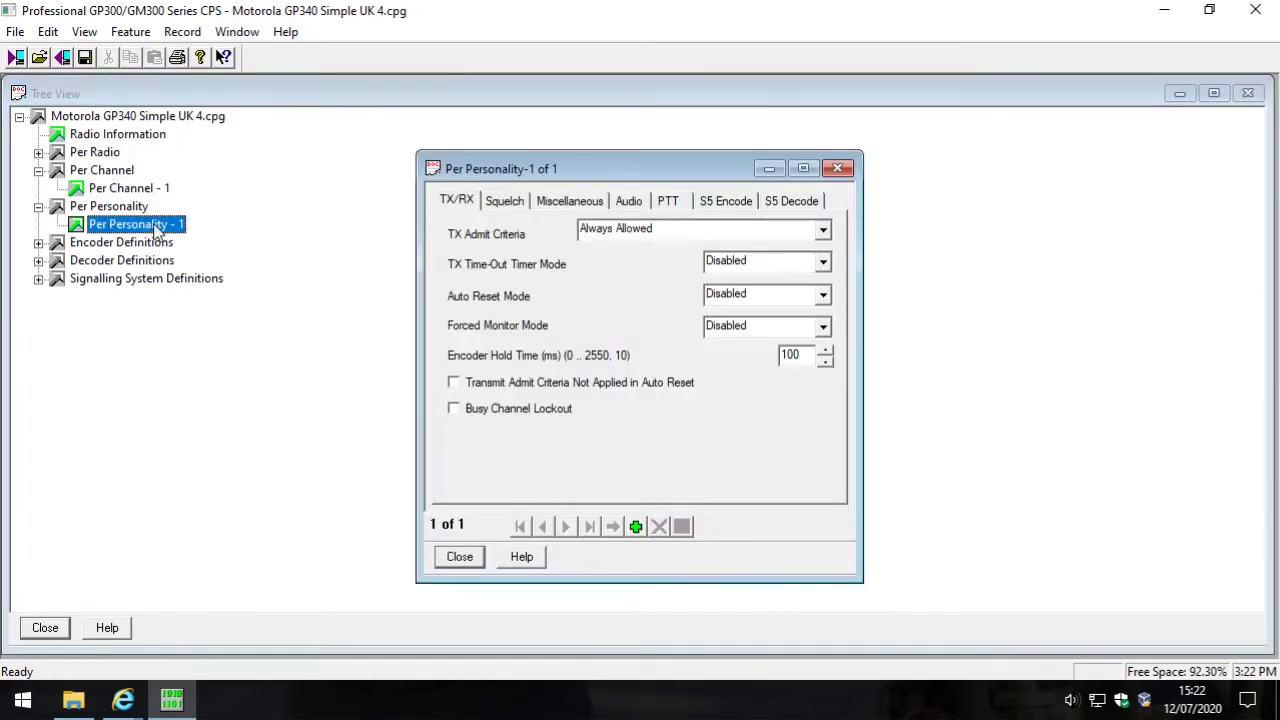
{"action": "left_click", "coordinate": [662, 233]}
{"action": "left_click", "coordinate": [662, 232]}
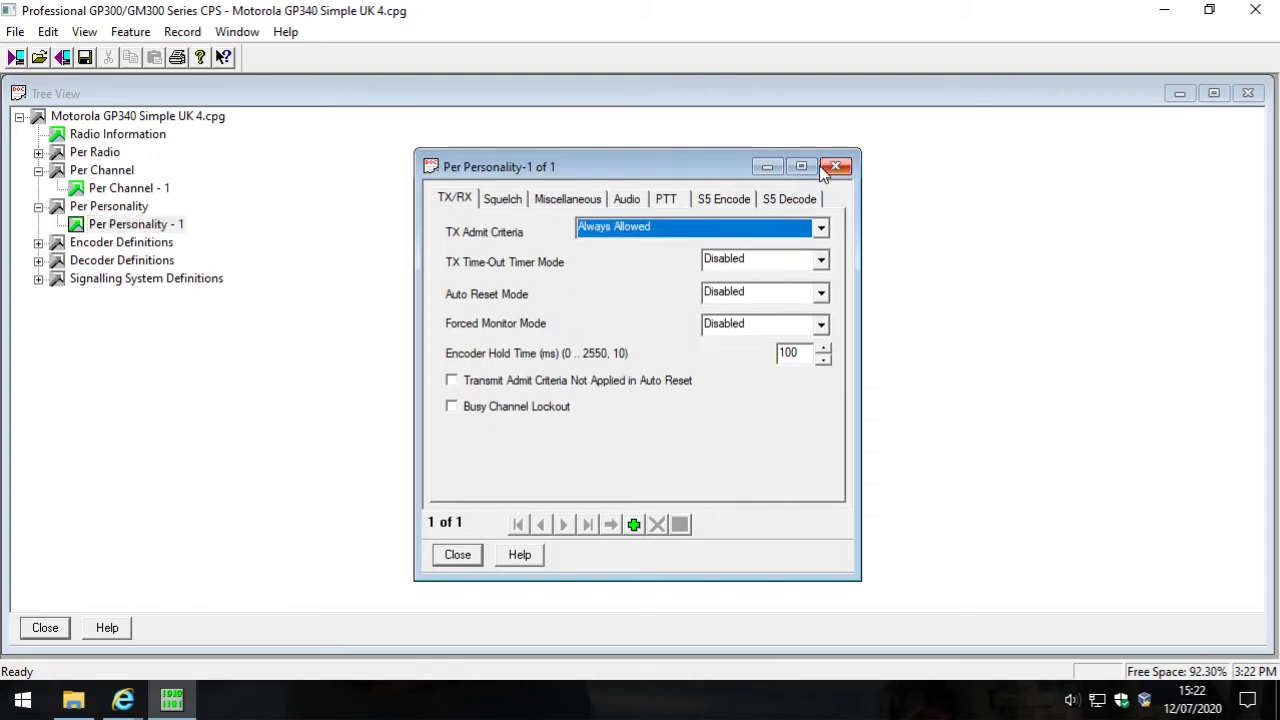
{"action": "left_click", "coordinate": [822, 168]}
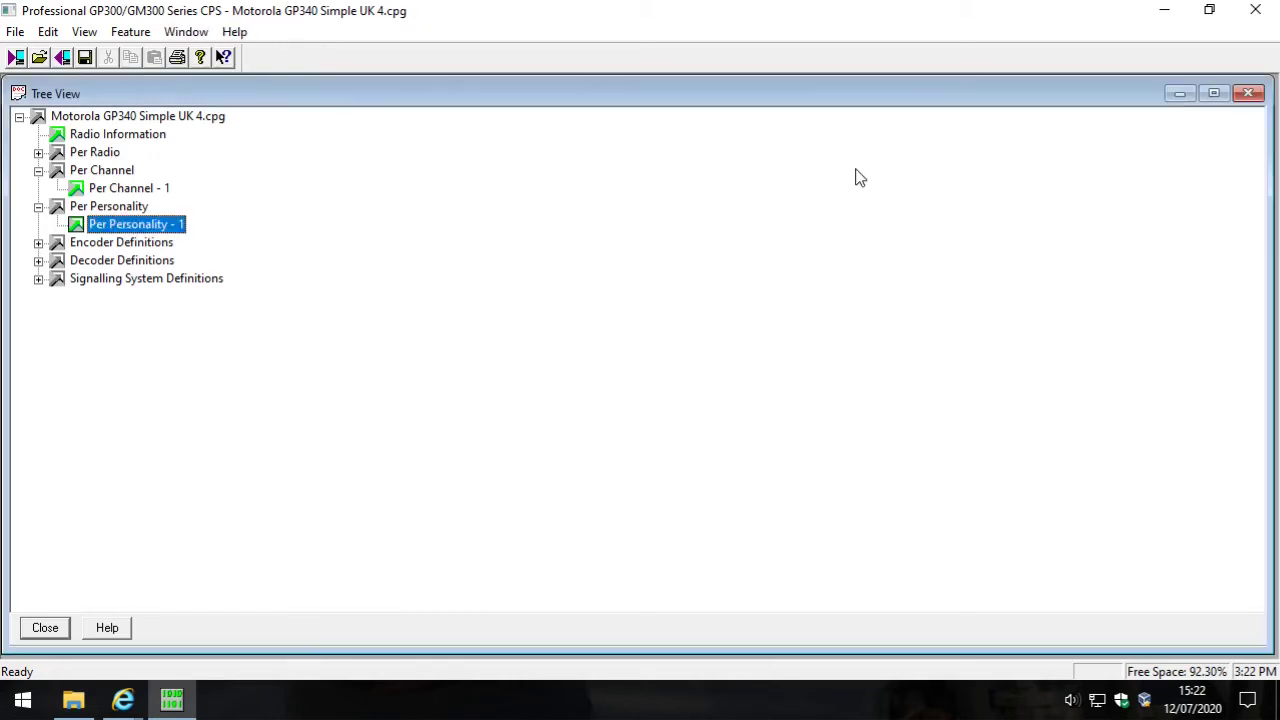
Recheck the channel 1 settings and the codeplug version in Radio Information, closing each window again
{"action": "double_click", "coordinate": [134, 190]}
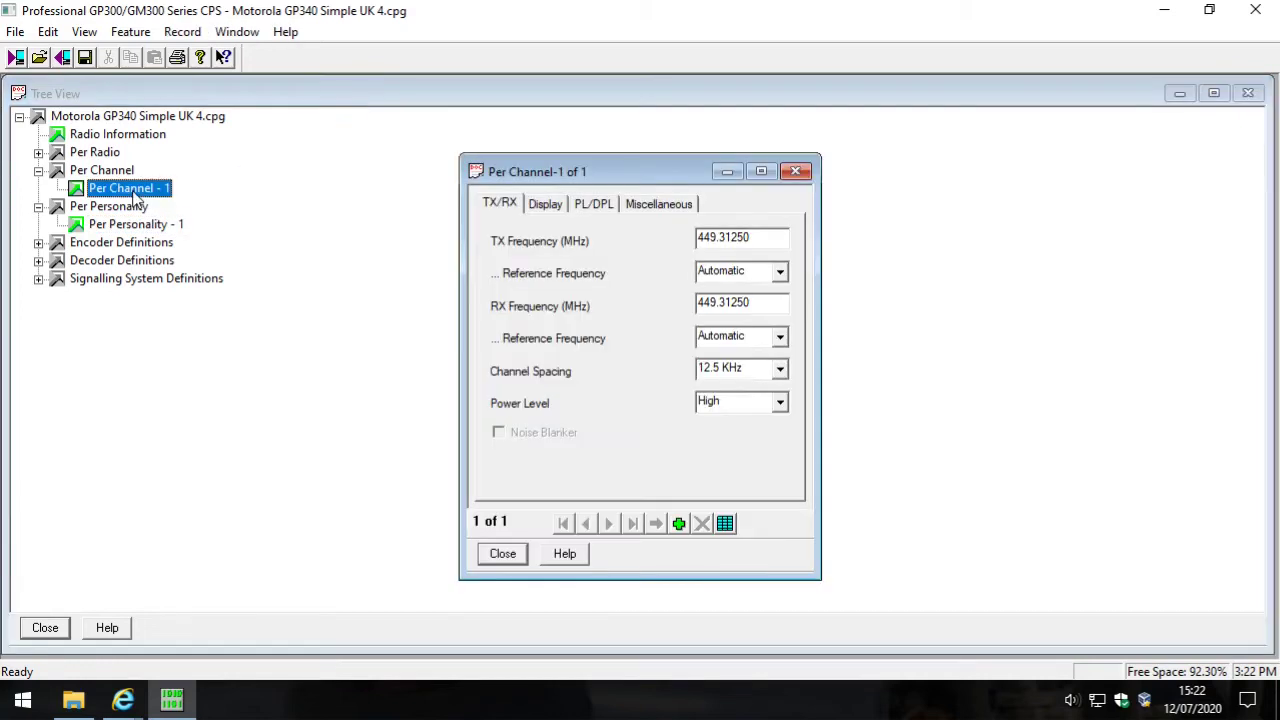
{"action": "left_click", "coordinate": [796, 172]}
{"action": "left_click", "coordinate": [15, 32]}
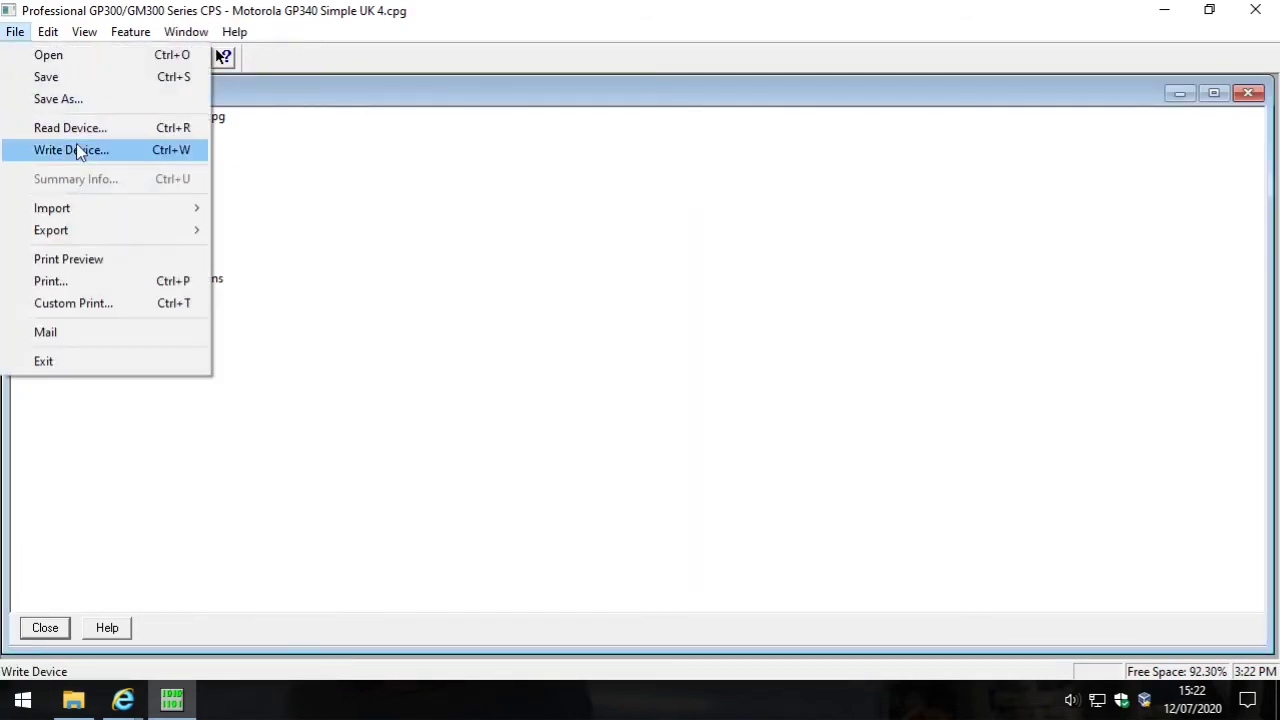
{"action": "key", "text": "Escape"}
{"action": "double_click", "coordinate": [115, 134]}
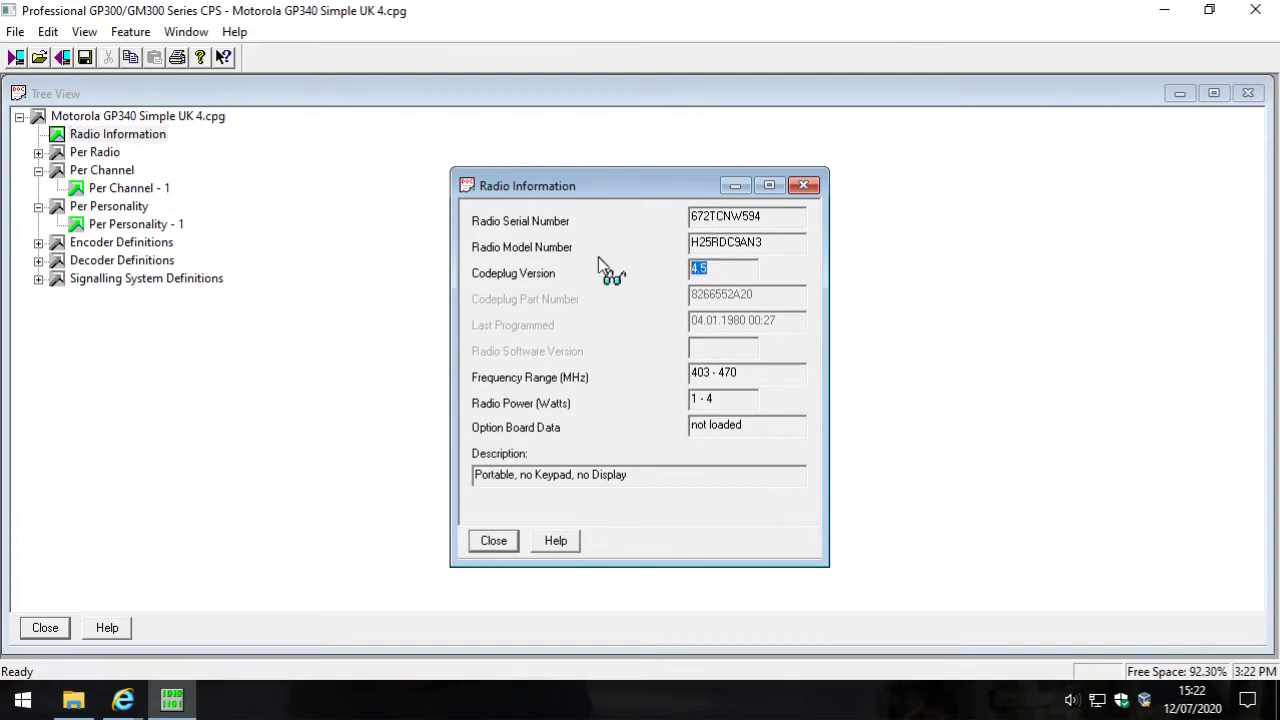
{"action": "left_click", "coordinate": [802, 185]}
{"action": "left_click", "coordinate": [15, 32]}
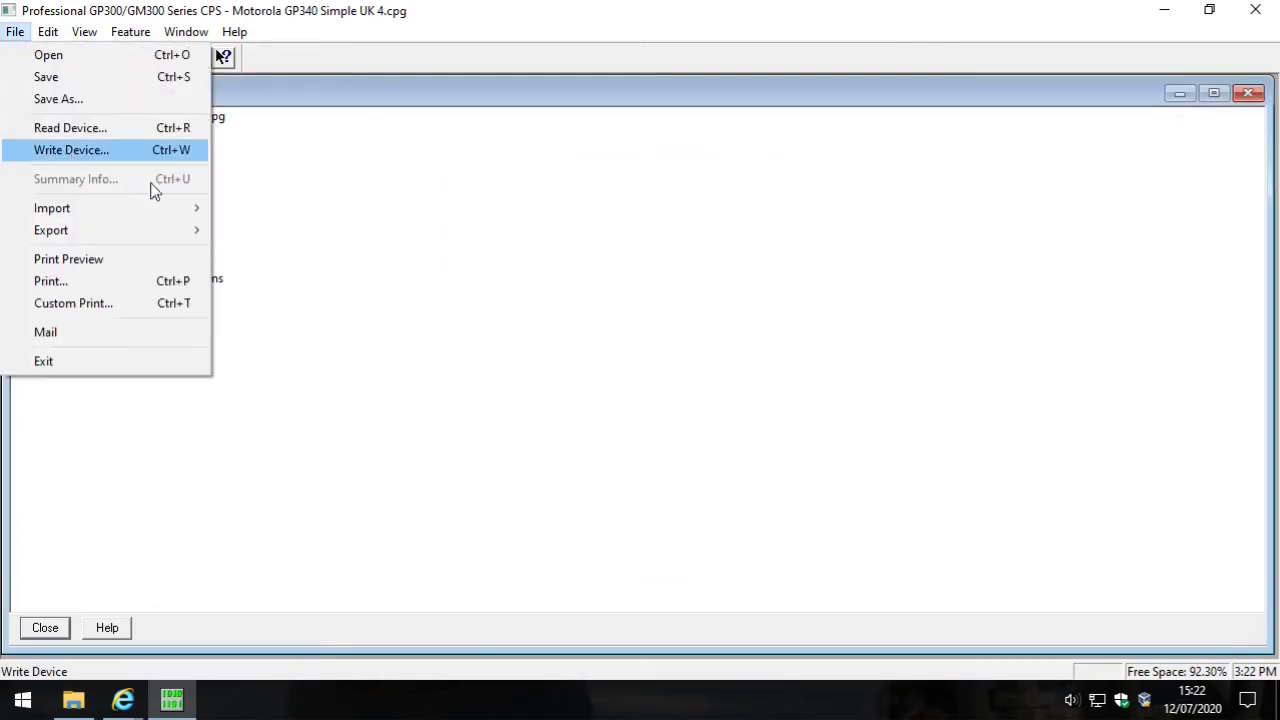
{"action": "key", "text": "Escape"}
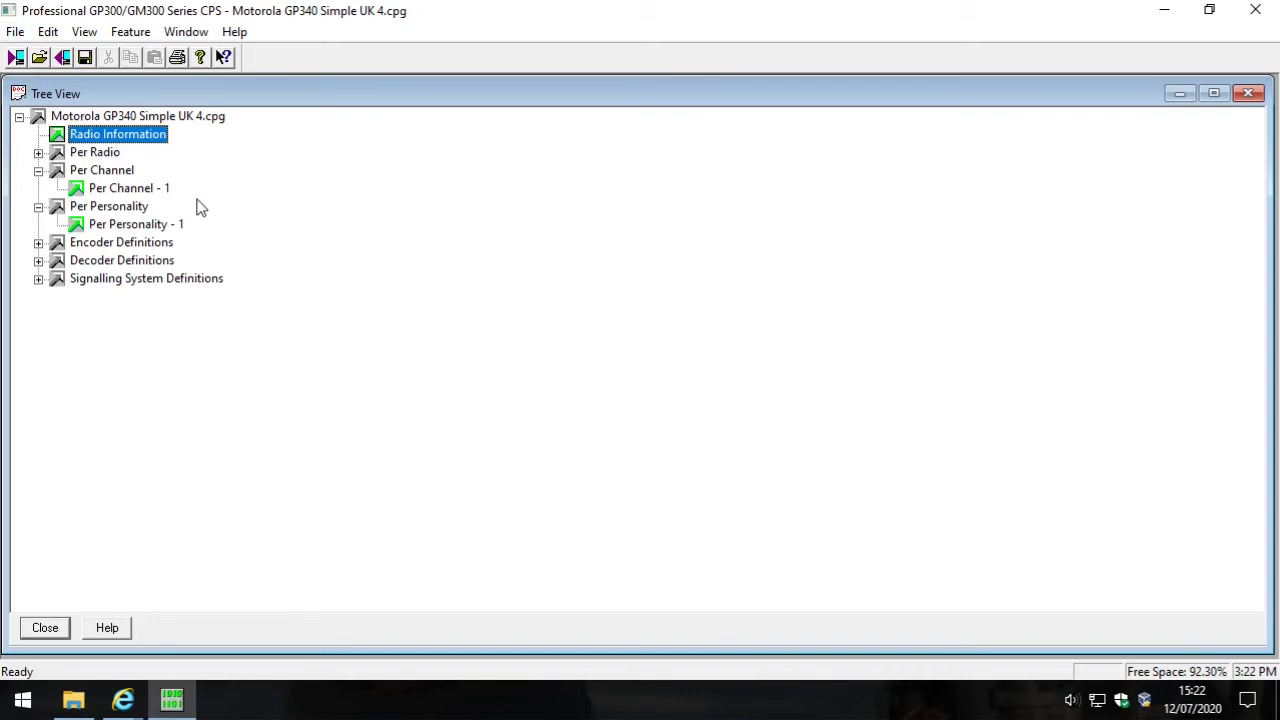
Add a second channel record with both the TX and RX frequencies set to 449.40 MHz
{"action": "double_click", "coordinate": [138, 190]}
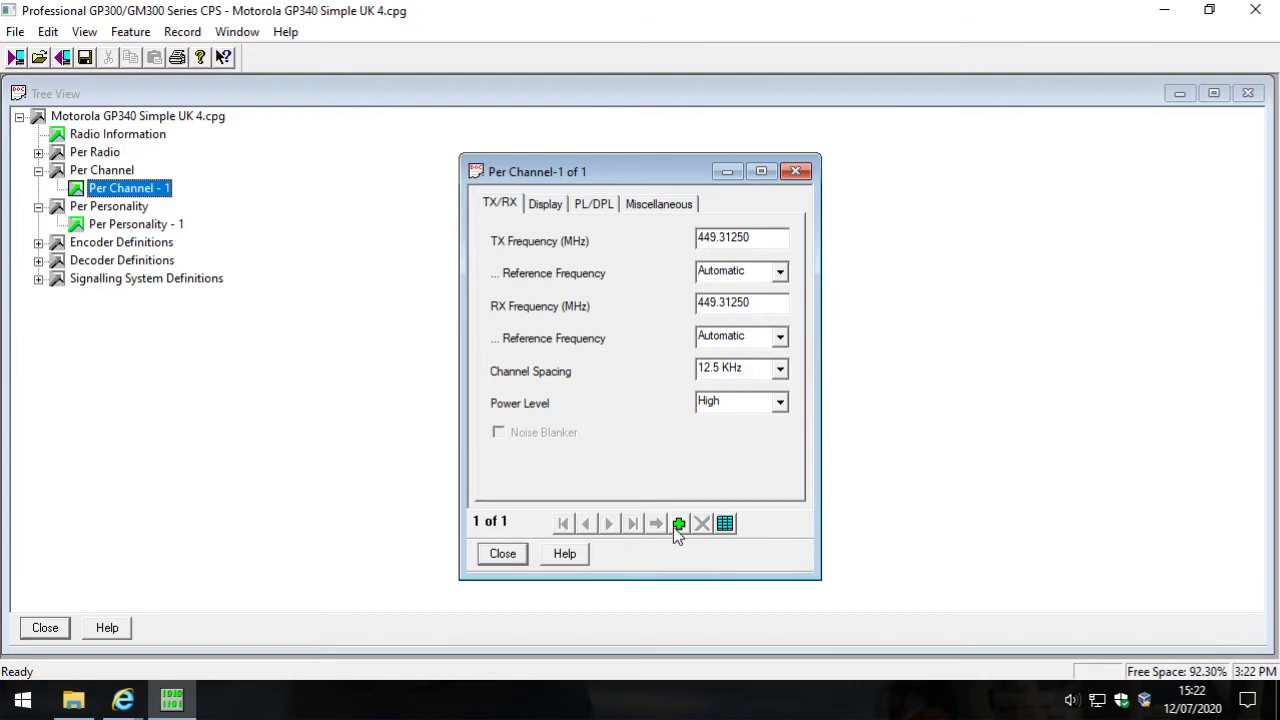
{"action": "left_click", "coordinate": [678, 523]}
{"action": "double_click", "coordinate": [765, 240]}
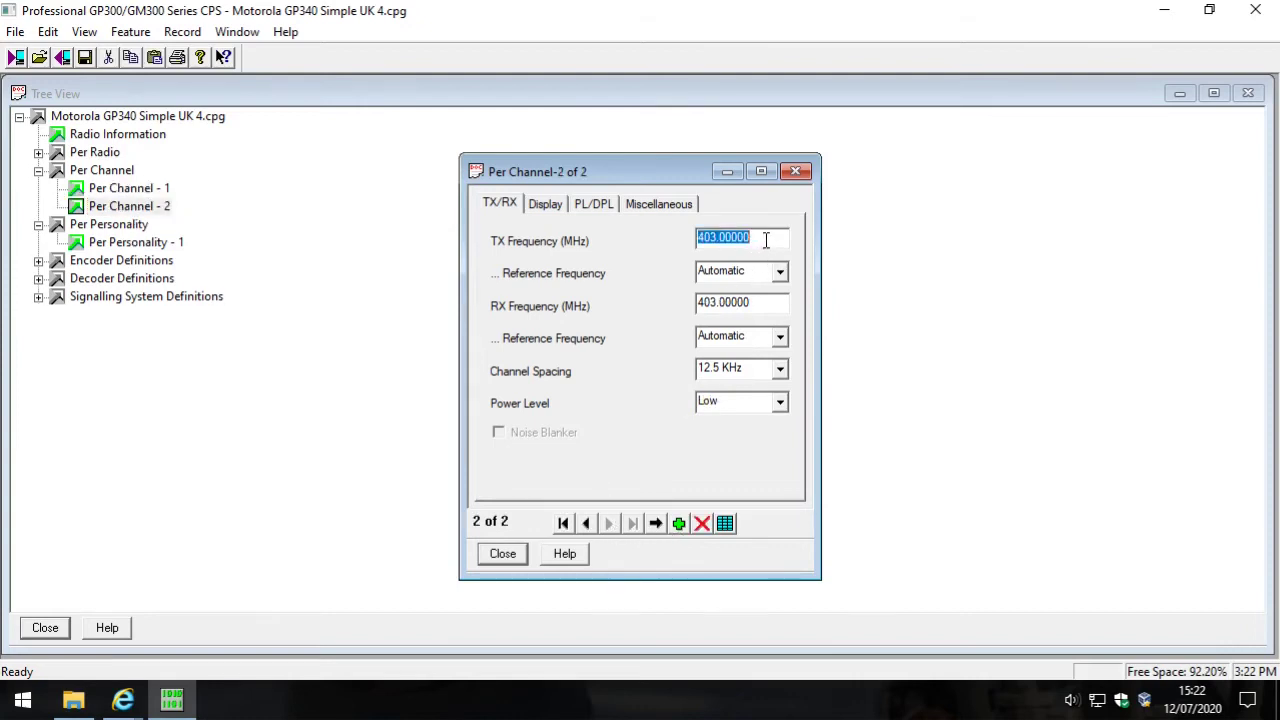
{"action": "type", "text": "449.40"}
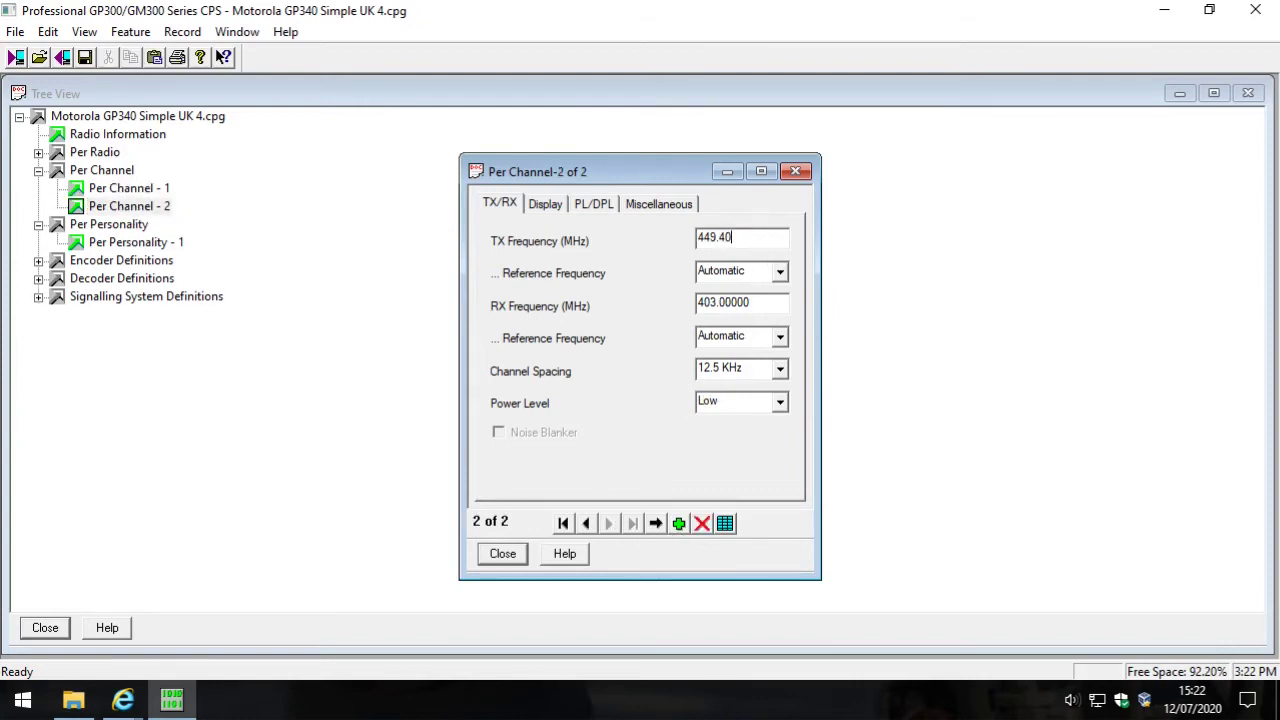
{"action": "type", "text": "0"}
{"action": "double_click", "coordinate": [757, 306]}
{"action": "type", "text": "449.40"}
Set both the encode and decode PL types of channel 2 to PL and close the channel window
{"action": "left_click", "coordinate": [591, 205]}
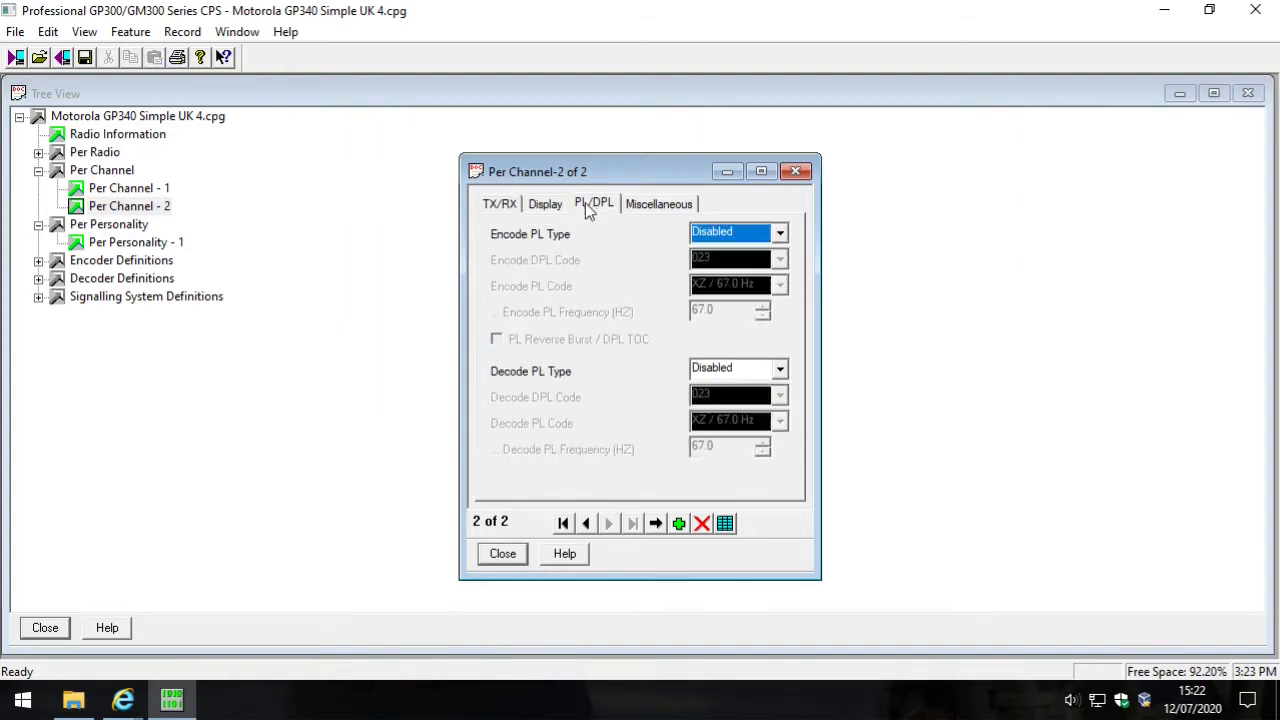
{"action": "left_click", "coordinate": [731, 232]}
{"action": "left_click", "coordinate": [731, 268]}
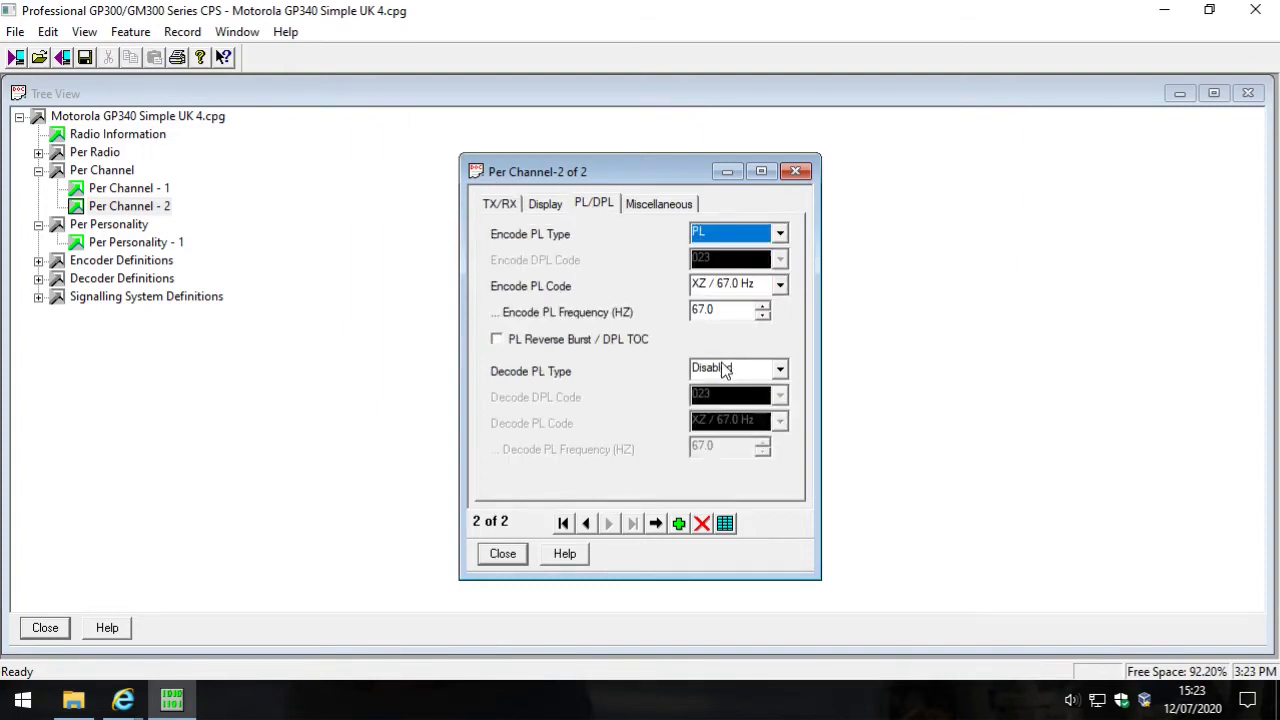
{"action": "left_click", "coordinate": [725, 370]}
{"action": "left_click", "coordinate": [715, 405]}
{"action": "left_click", "coordinate": [499, 204]}
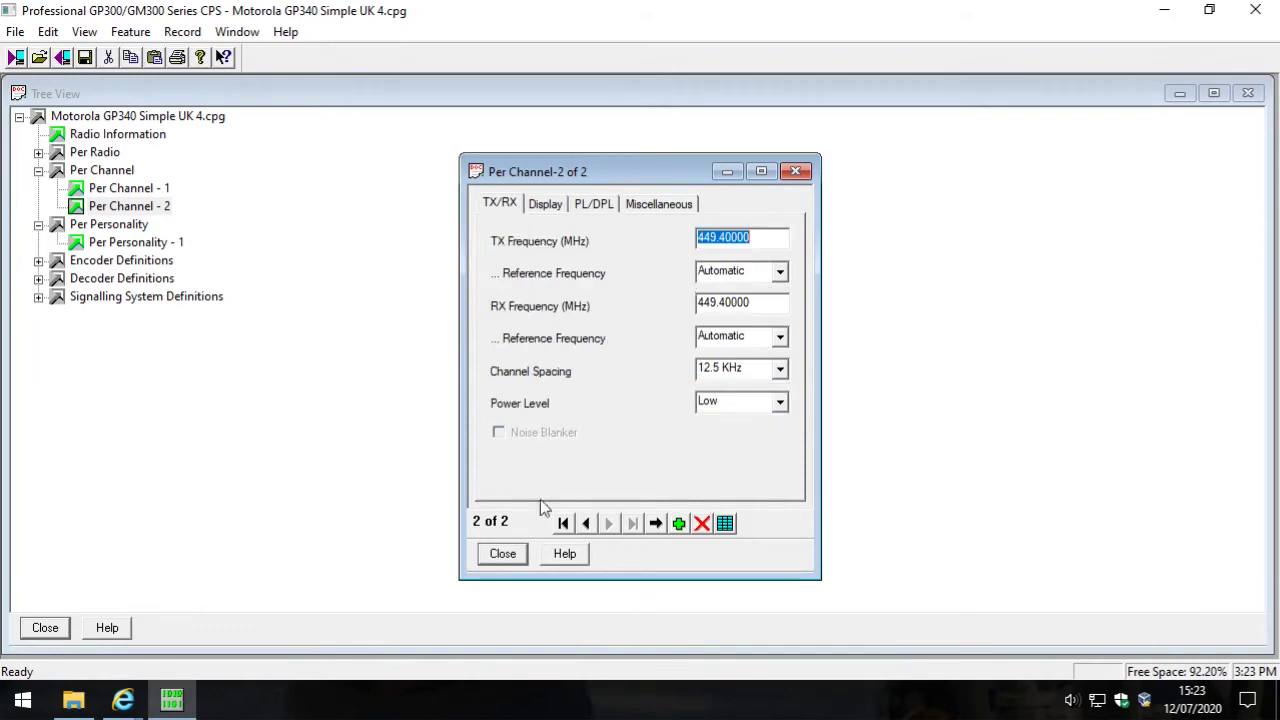
{"action": "left_click", "coordinate": [502, 553]}
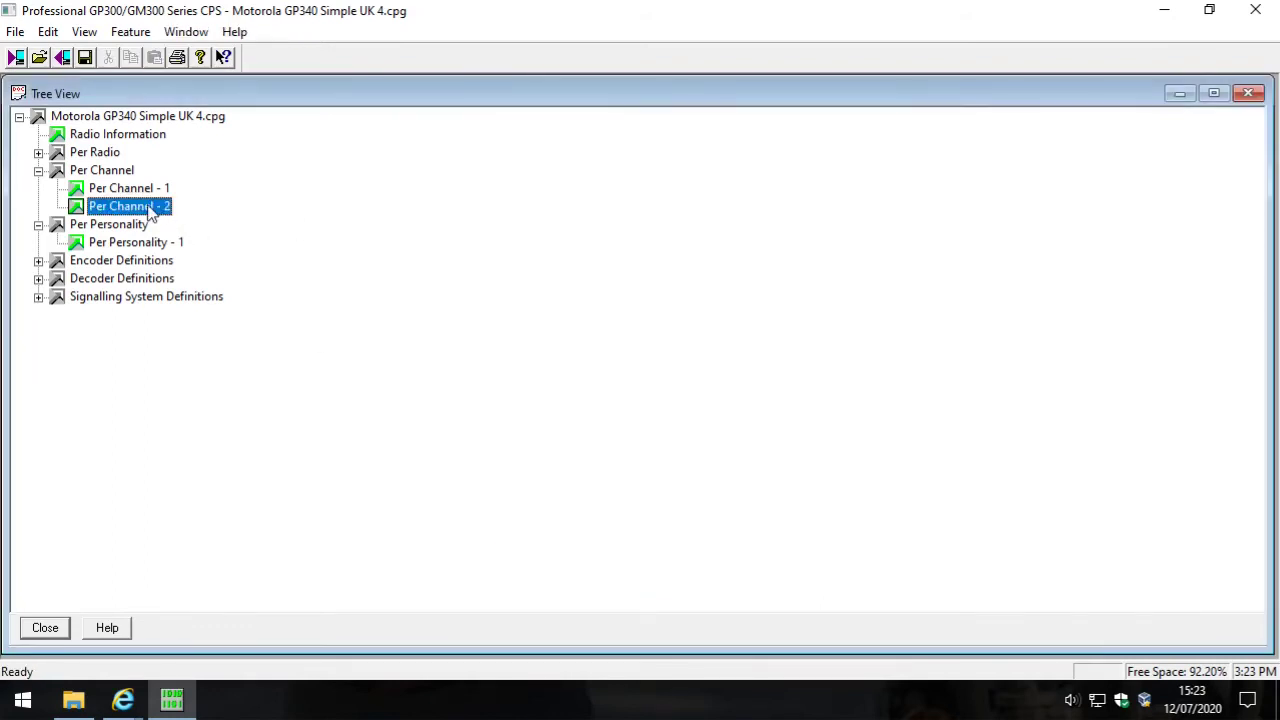
{"action": "key", "text": "Up"}
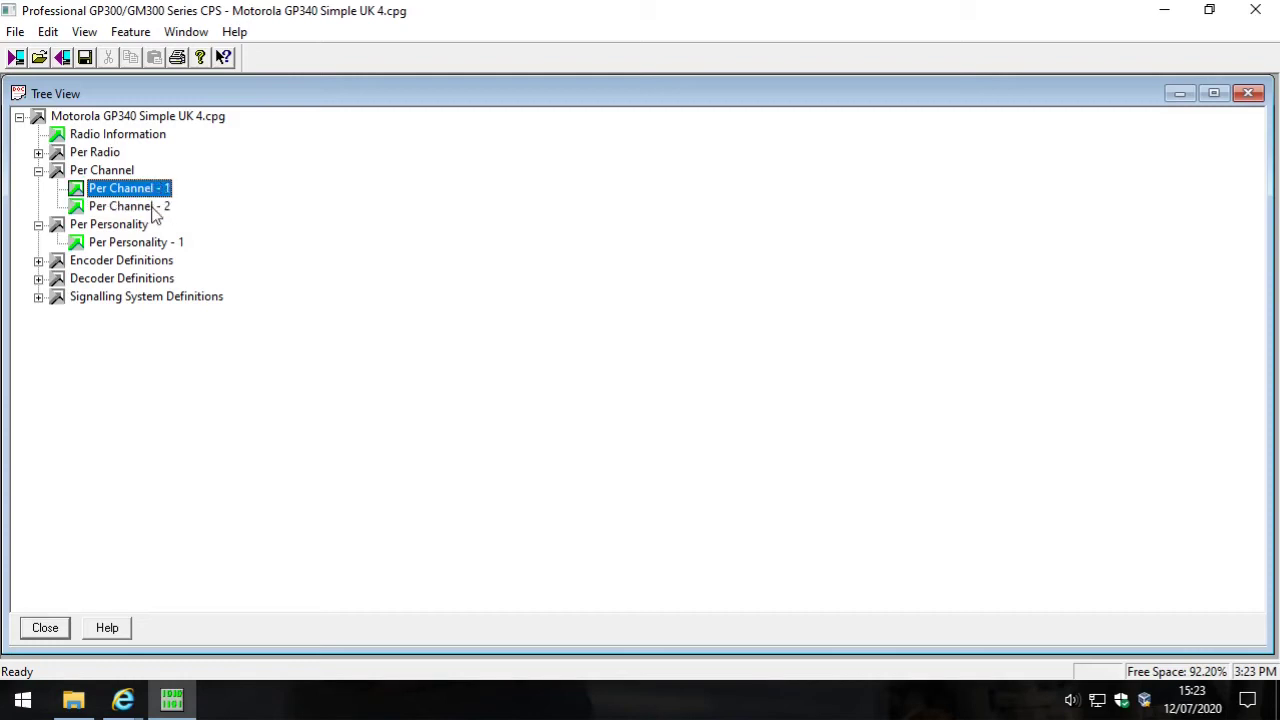
Save the codeplug with the second channel to its existing file, accepting the incompatibility warning
{"action": "key", "text": "Down"}
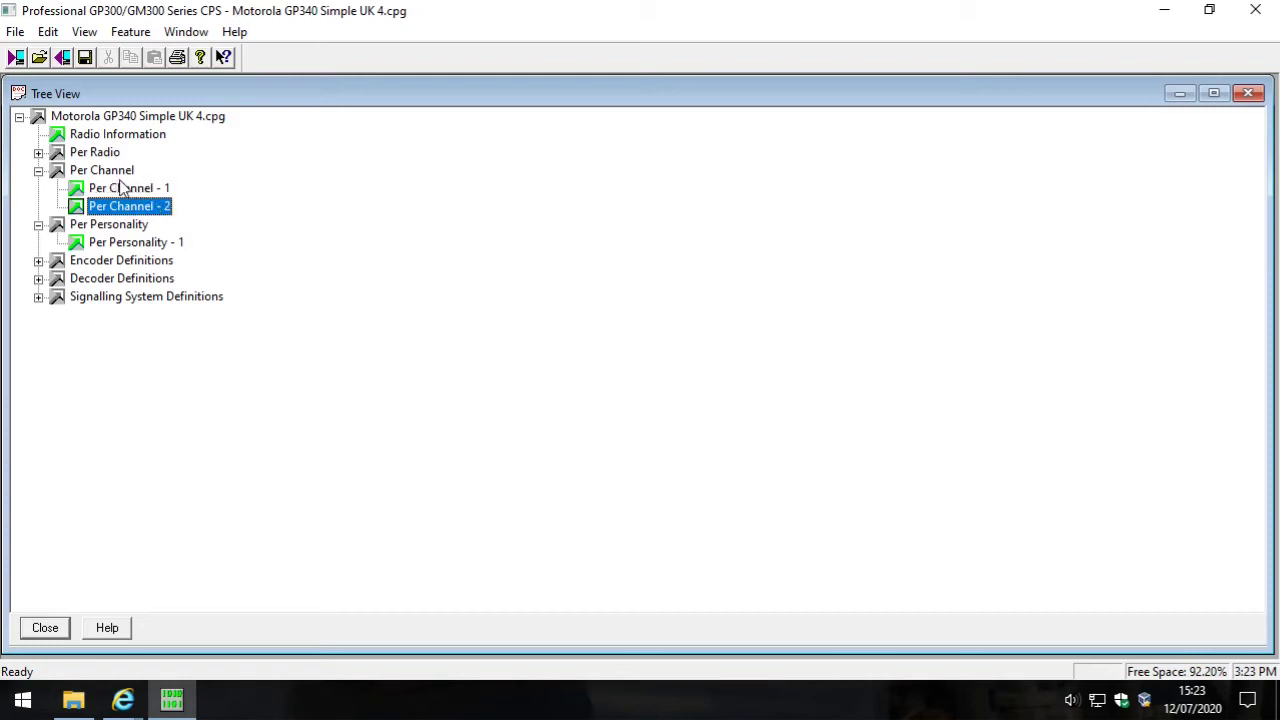
{"action": "left_click", "coordinate": [15, 31]}
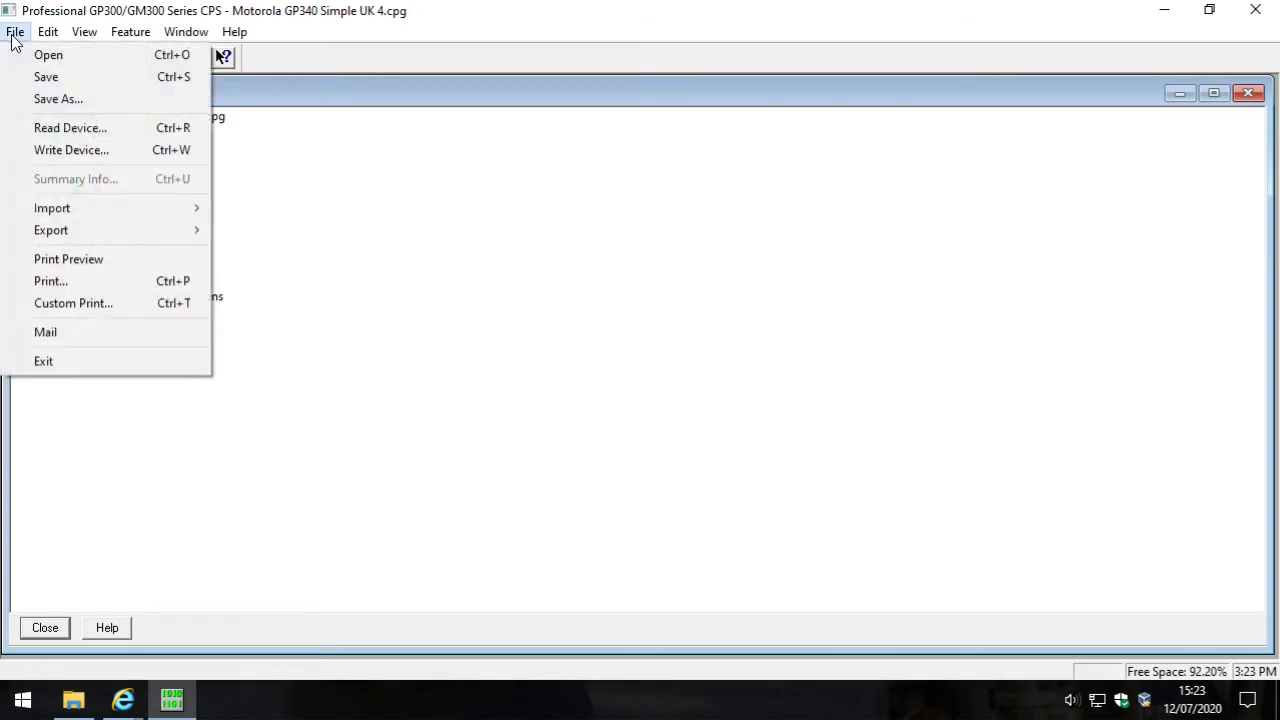
{"action": "left_click", "coordinate": [46, 77]}
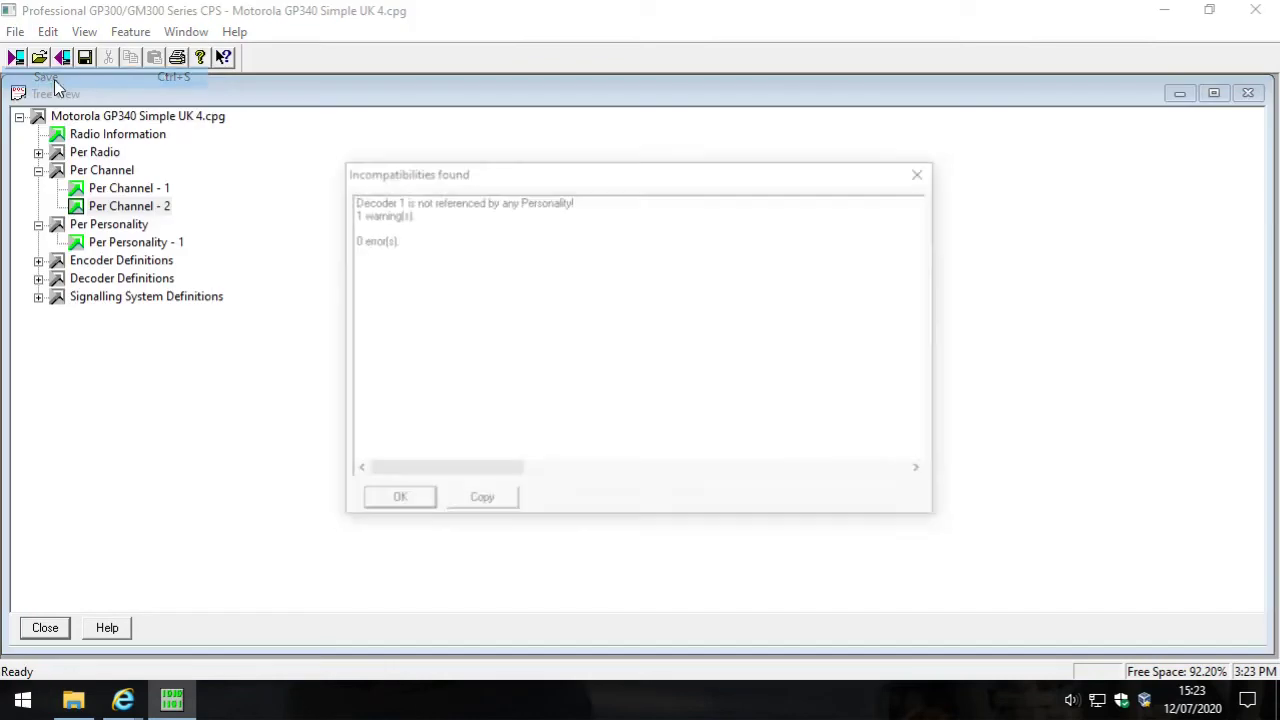
{"action": "left_click", "coordinate": [399, 499]}
{"action": "left_click", "coordinate": [627, 390]}
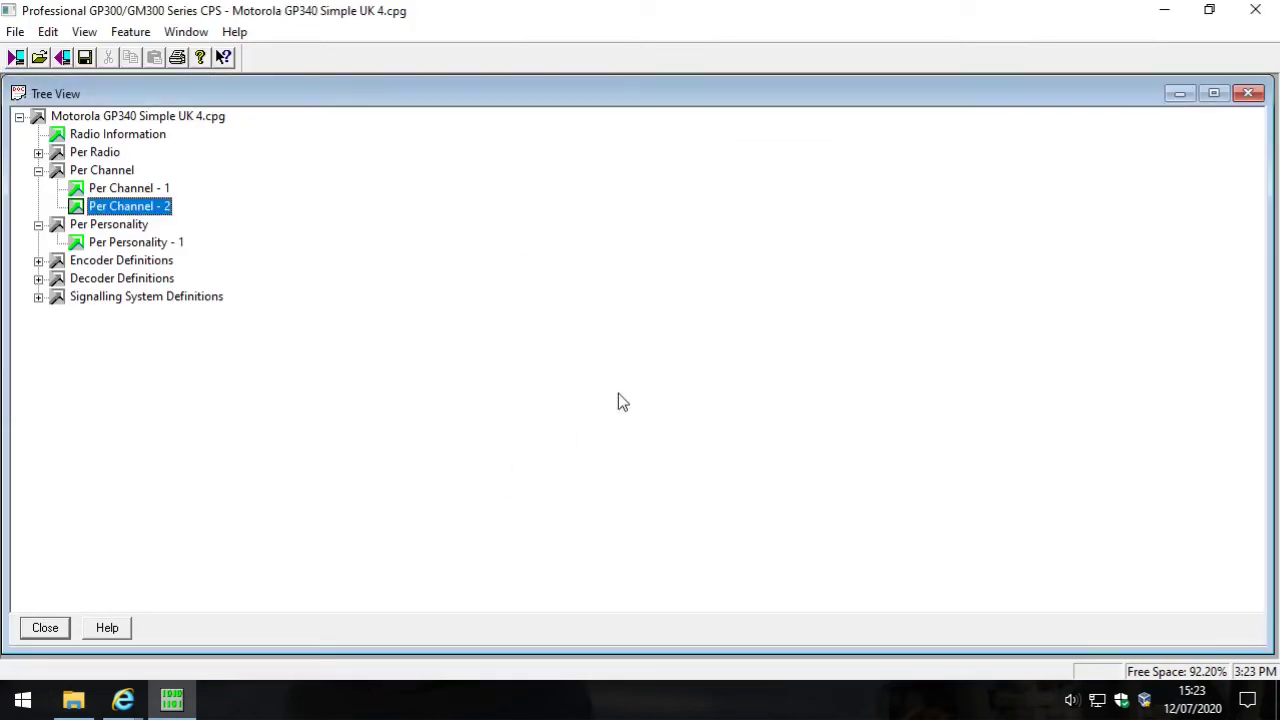
Check the codeplug version of the saved file in Radio Information and close its window
{"action": "left_click", "coordinate": [153, 140]}
{"action": "double_click", "coordinate": [153, 142]}
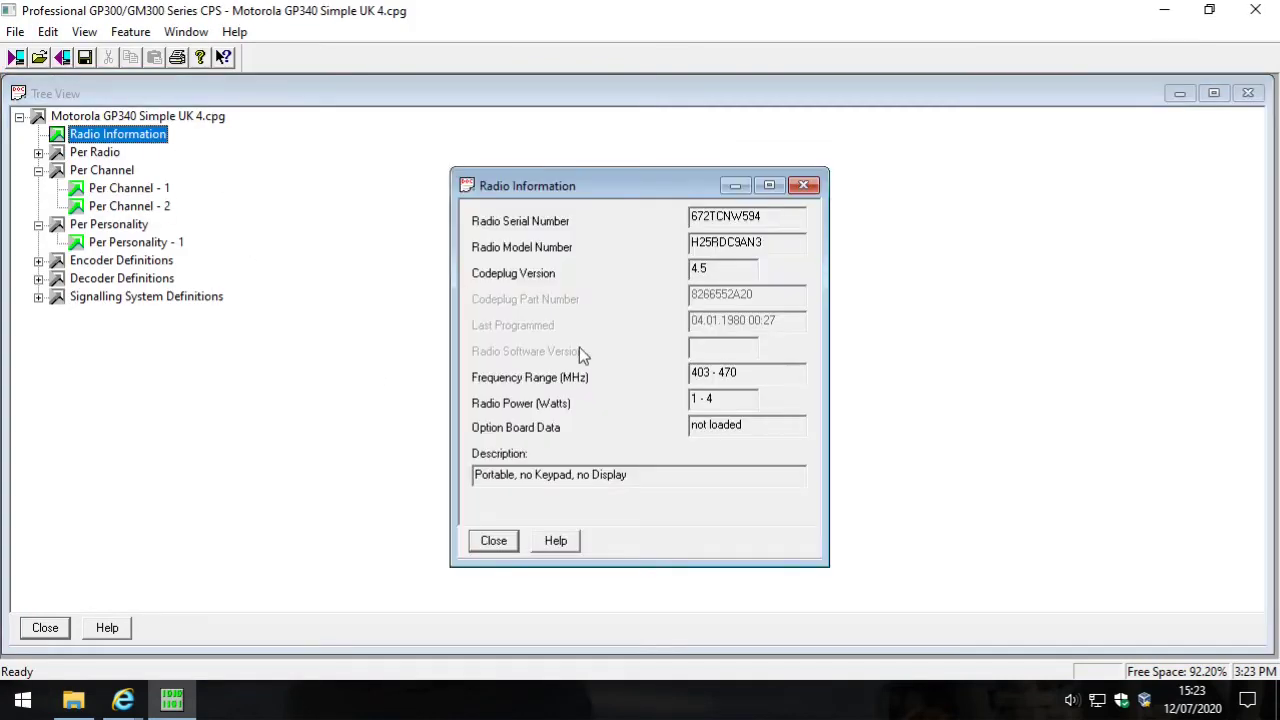
{"action": "left_click", "coordinate": [700, 269]}
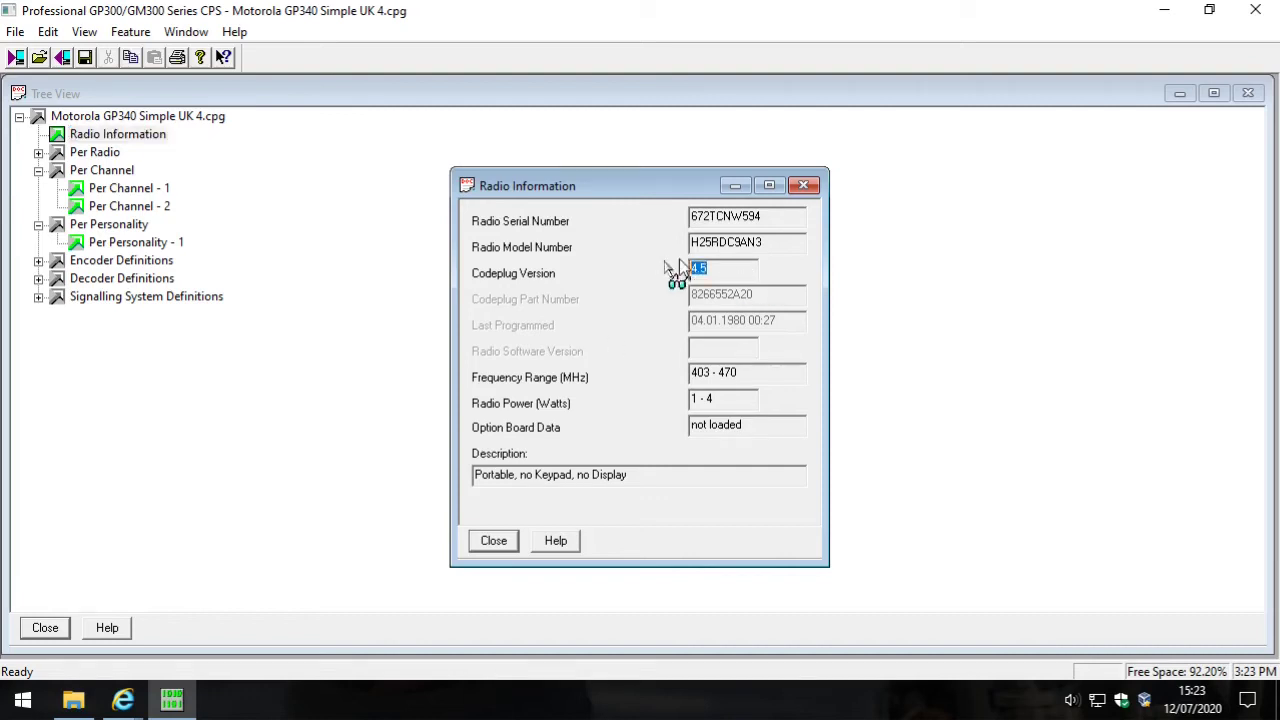
{"action": "left_click", "coordinate": [713, 271]}
{"action": "left_click", "coordinate": [804, 185]}
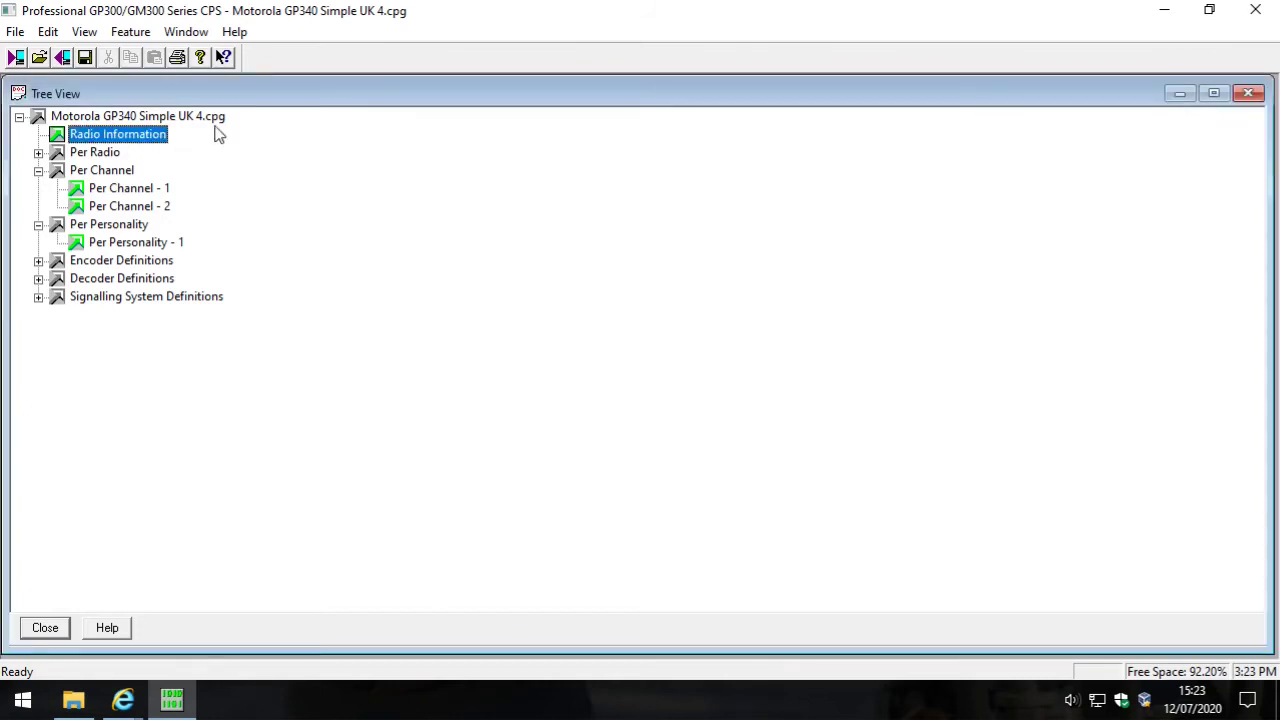
Save a copy of the codeplug as Motorola GP340 Simple UK Version 4 Master.cpg in Documents
{"action": "left_click", "coordinate": [12, 28]}
{"action": "left_click", "coordinate": [89, 150]}
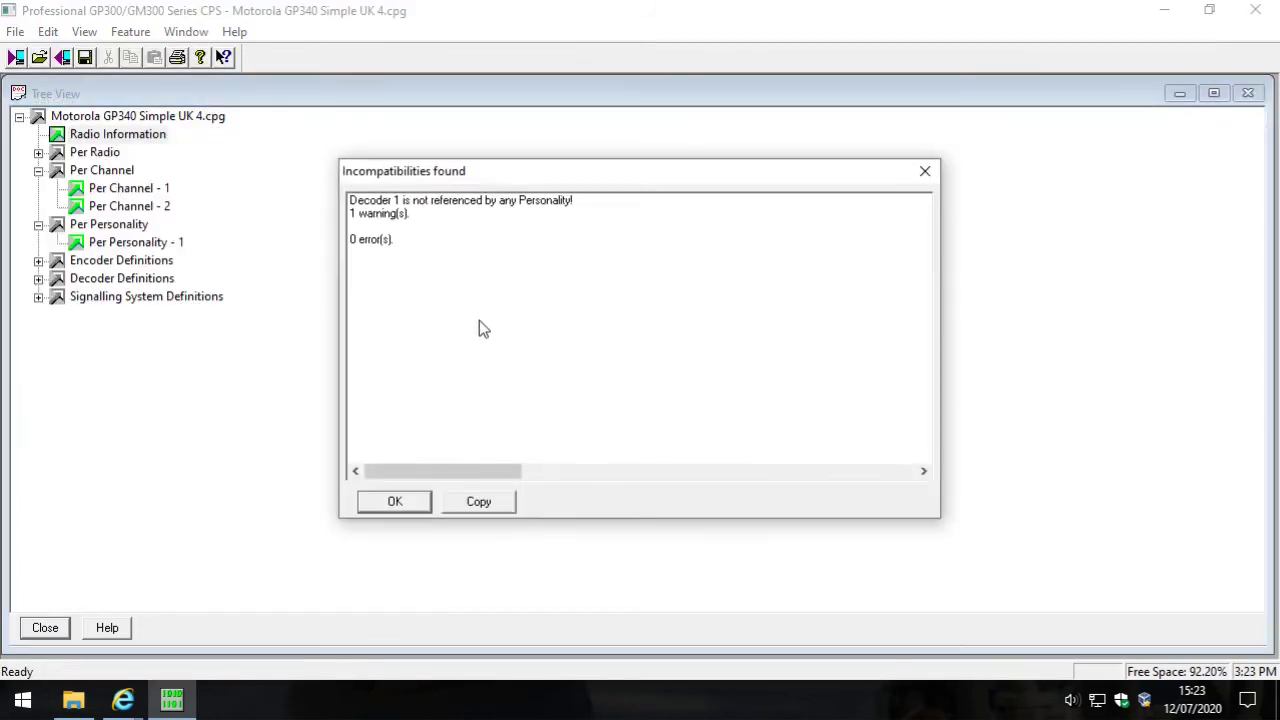
{"action": "left_click", "coordinate": [406, 509]}
{"action": "left_click", "coordinate": [628, 395]}
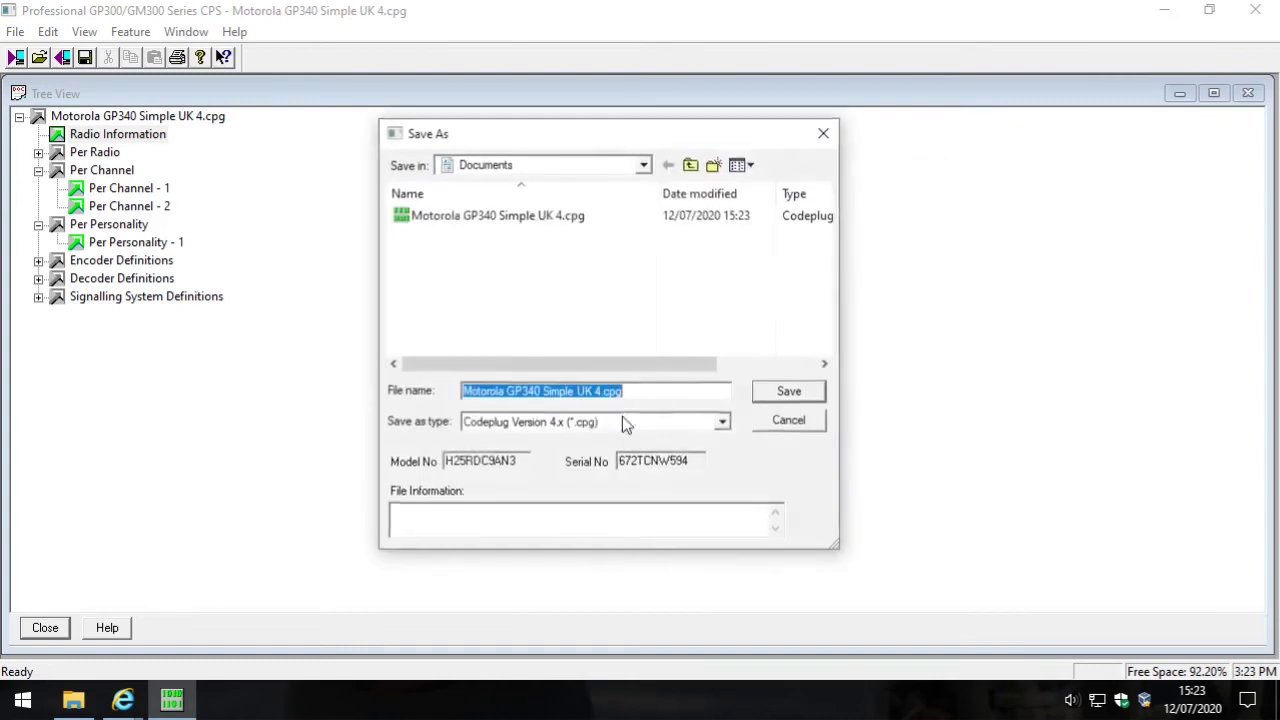
{"action": "left_click", "coordinate": [570, 391]}
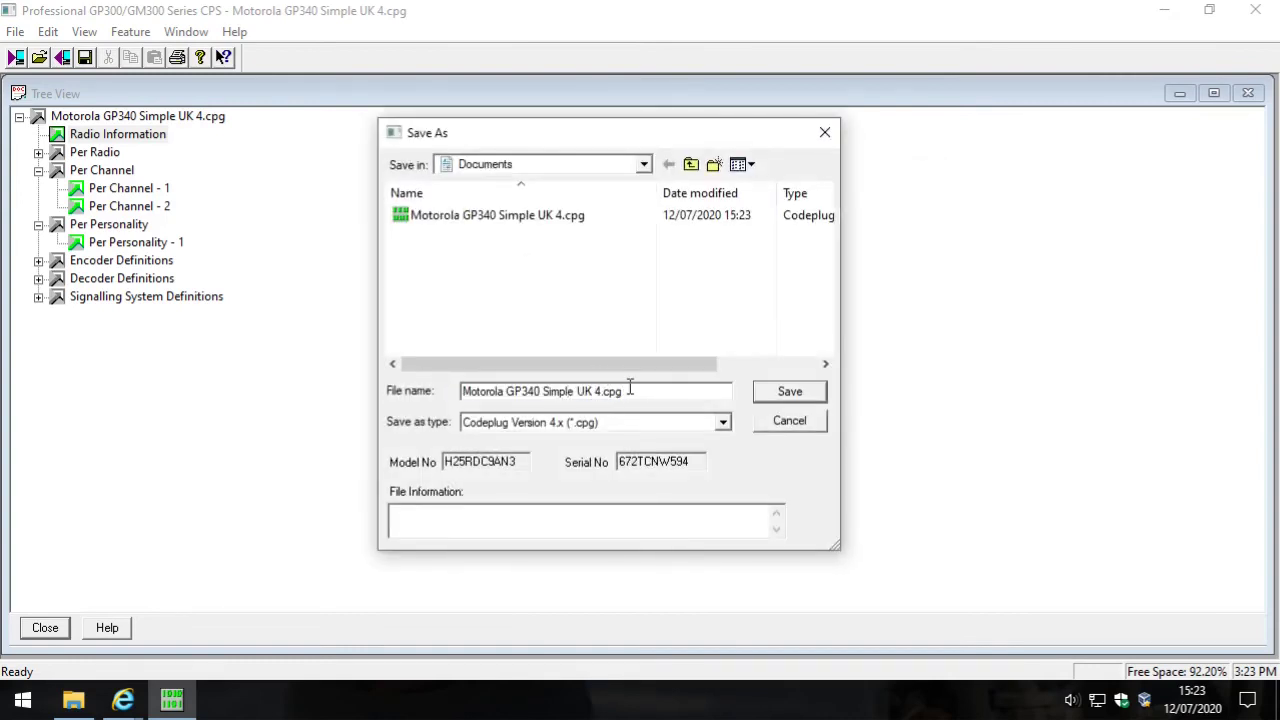
{"action": "type", "text": "Version"}
{"action": "key", "text": "Right"}
{"action": "key", "text": "Right"}
{"action": "type", "text": "Master"}
{"action": "key", "text": "Return"}
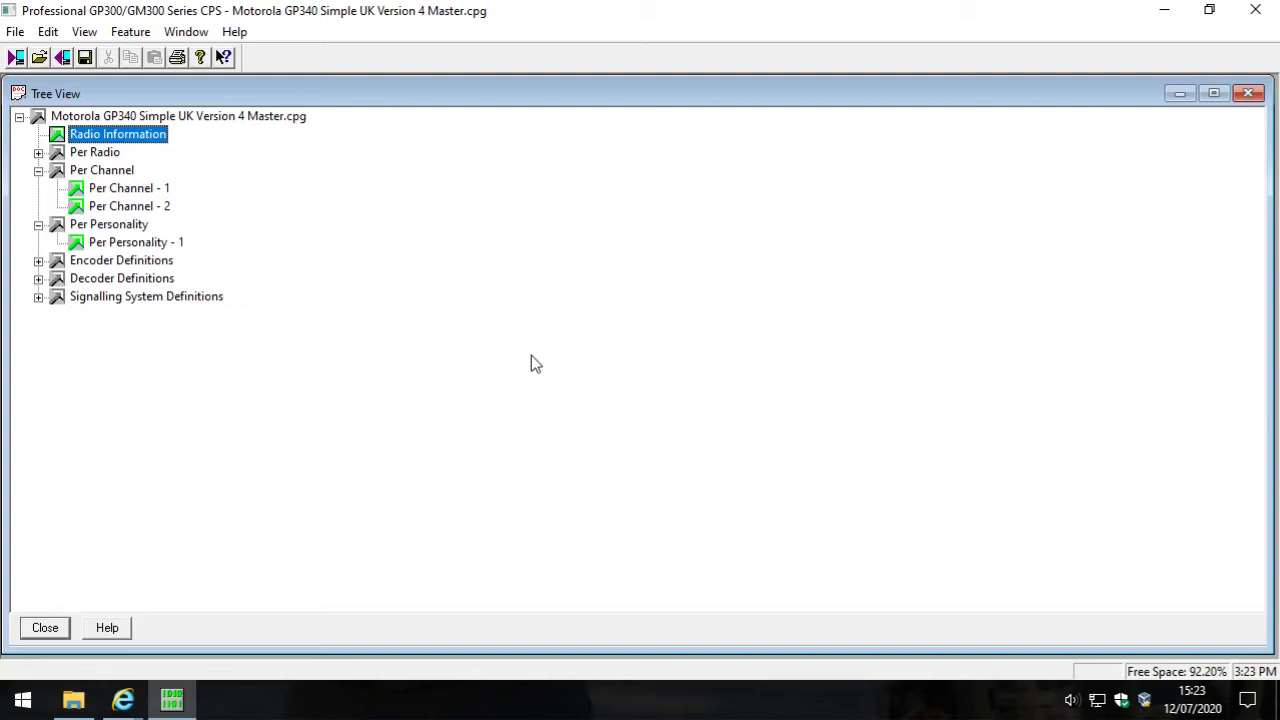
Begin an Upgrade Codeplug export of the Version 4 Master file and choose Codeplug Version 5.x as the save type
{"action": "left_click", "coordinate": [16, 33]}
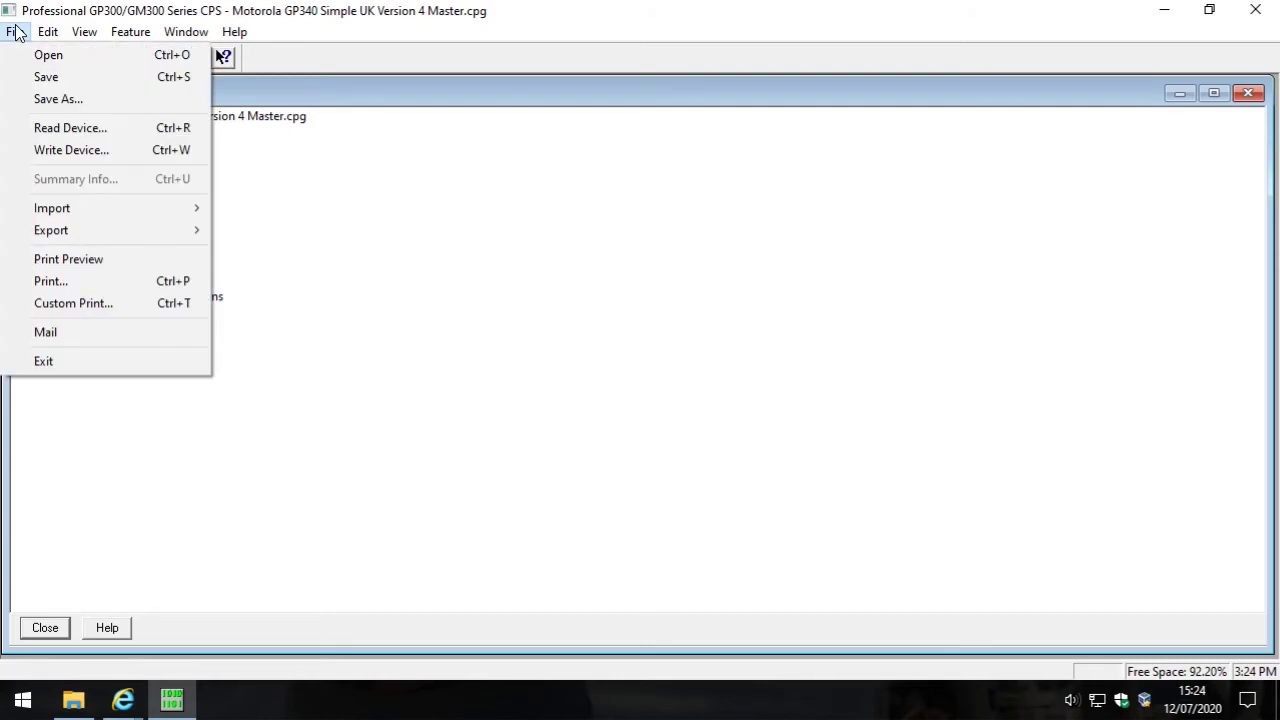
{"action": "mouse_move", "coordinate": [127, 241]}
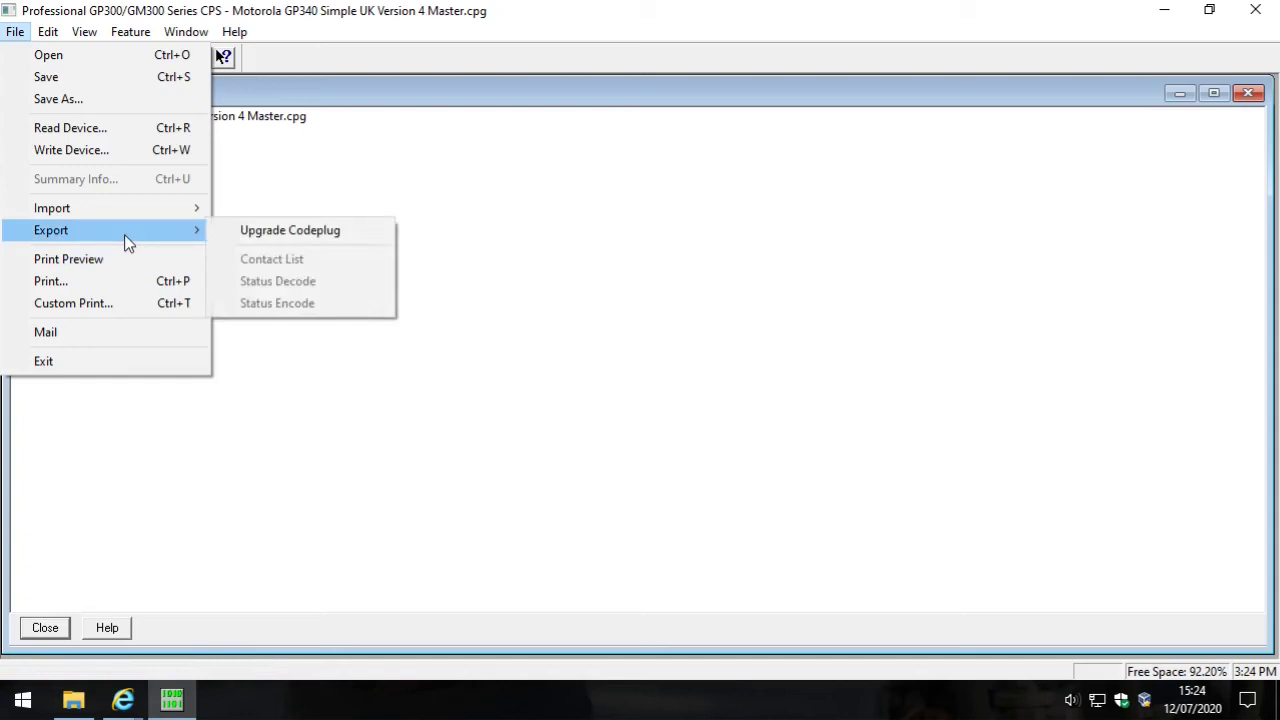
{"action": "left_click", "coordinate": [312, 232]}
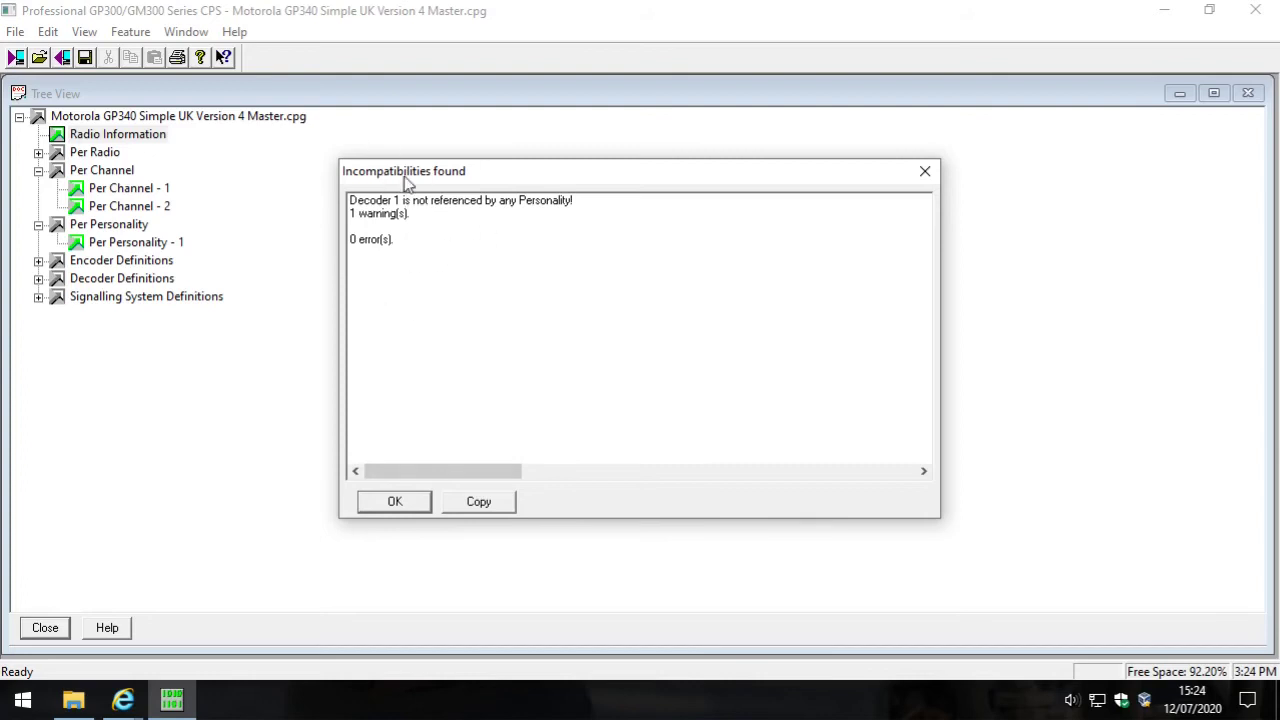
{"action": "left_click", "coordinate": [407, 501]}
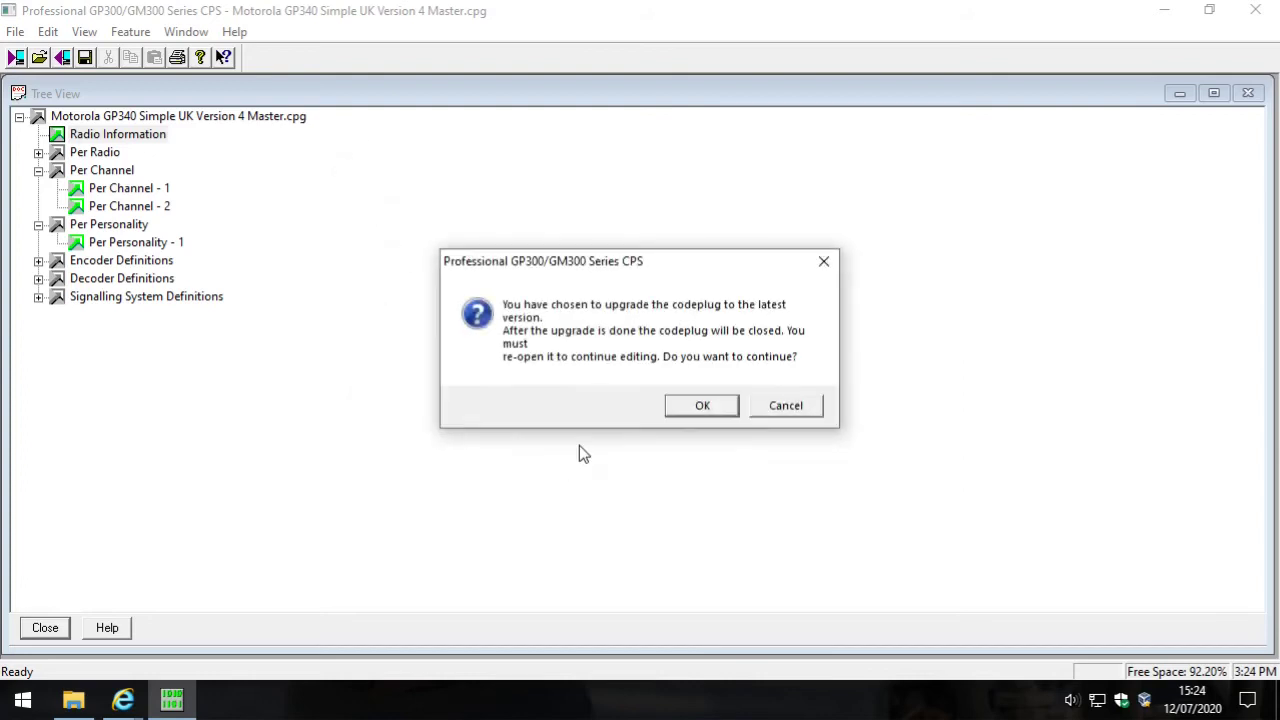
{"action": "left_click", "coordinate": [704, 409]}
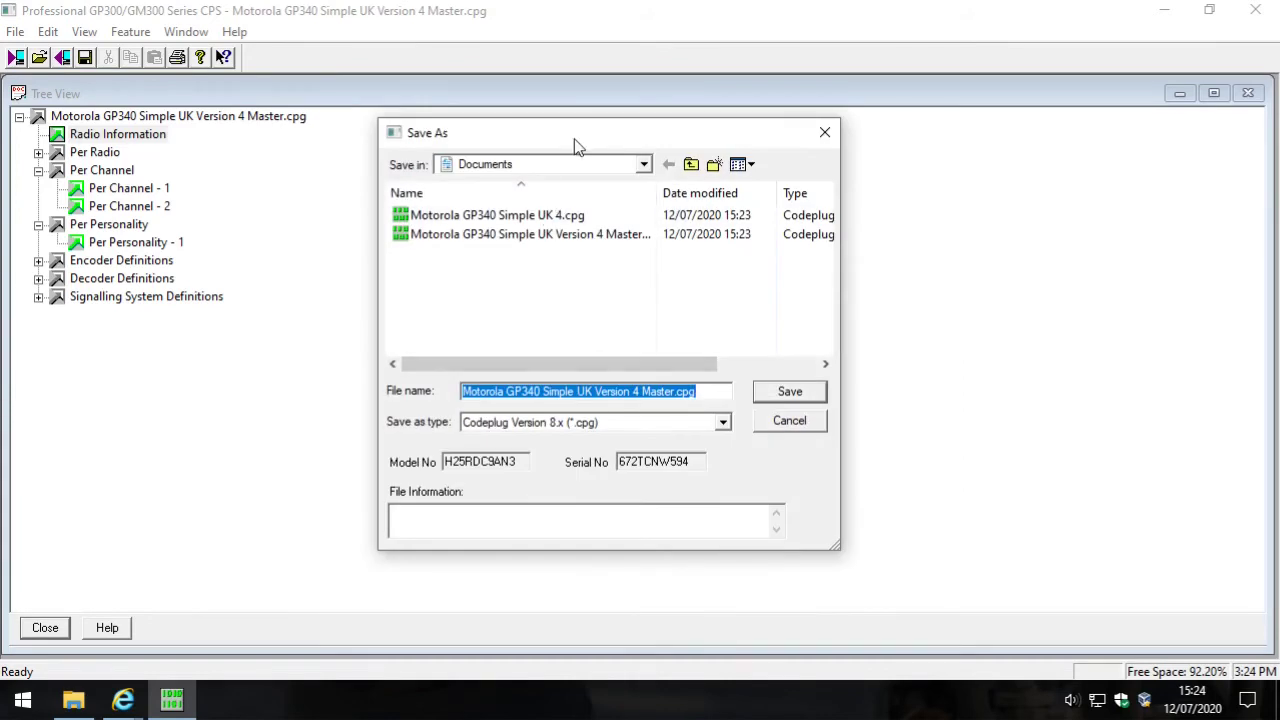
{"action": "left_click_drag", "start_coordinate": [571, 140], "coordinate": [571, 120]}
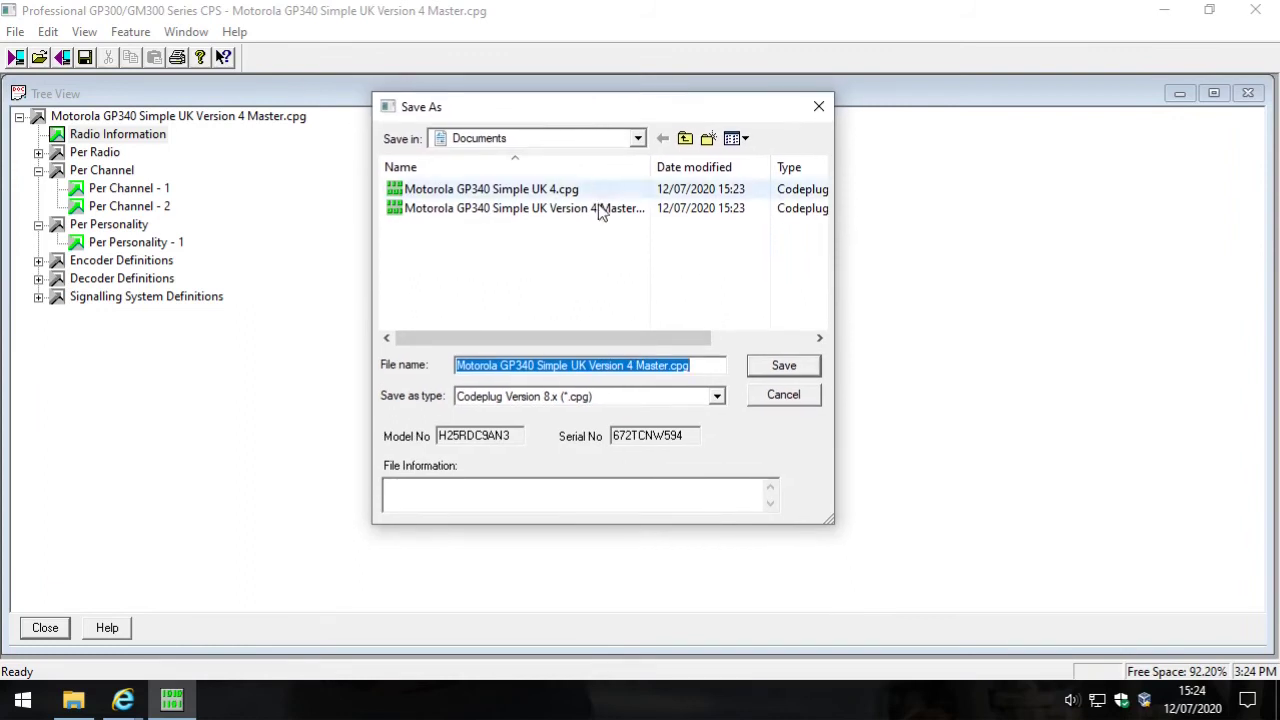
{"action": "left_click", "coordinate": [627, 365]}
{"action": "left_click_drag", "start_coordinate": [629, 365], "coordinate": [668, 366]}
{"action": "left_click", "coordinate": [665, 367]}
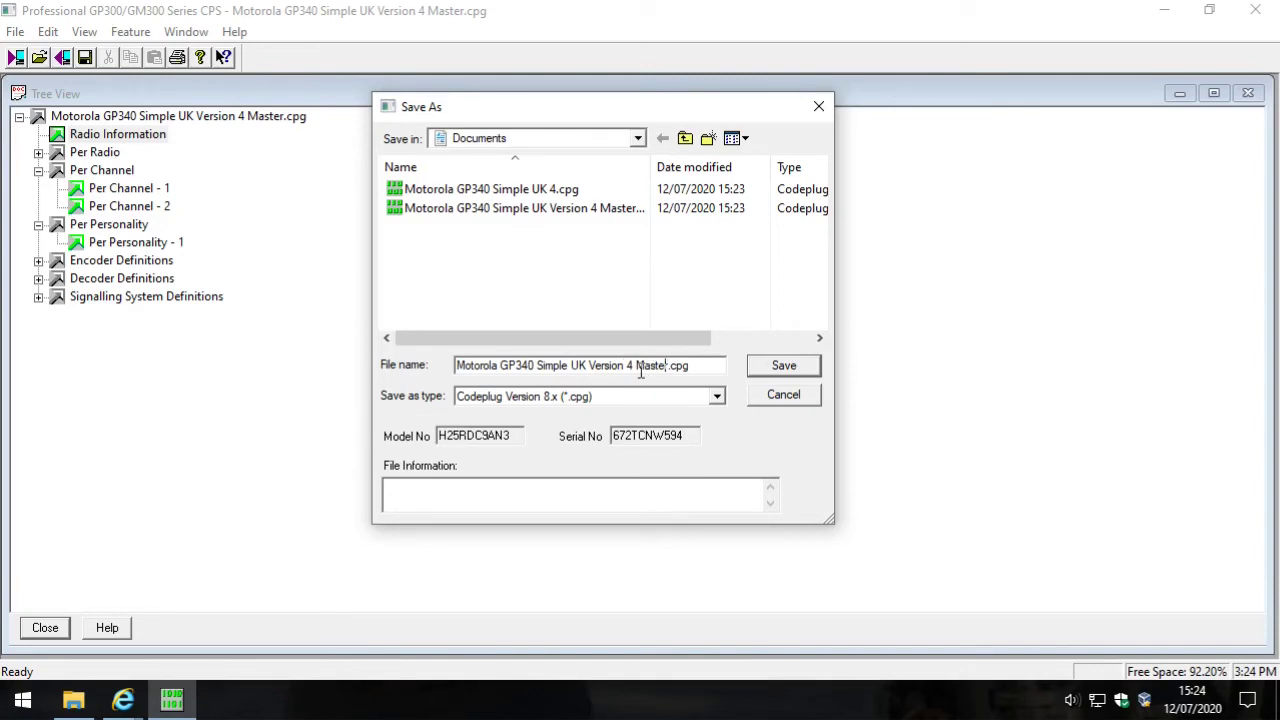
{"action": "left_click", "coordinate": [717, 399]}
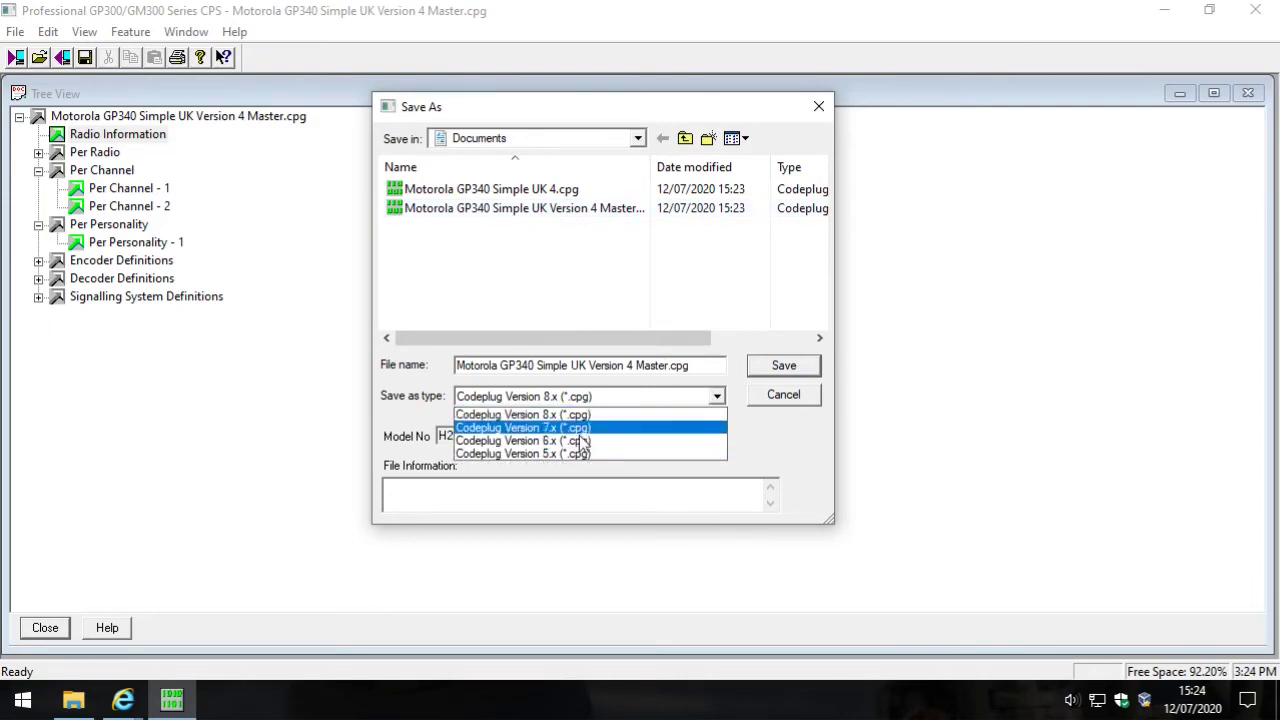
{"action": "left_click", "coordinate": [717, 387]}
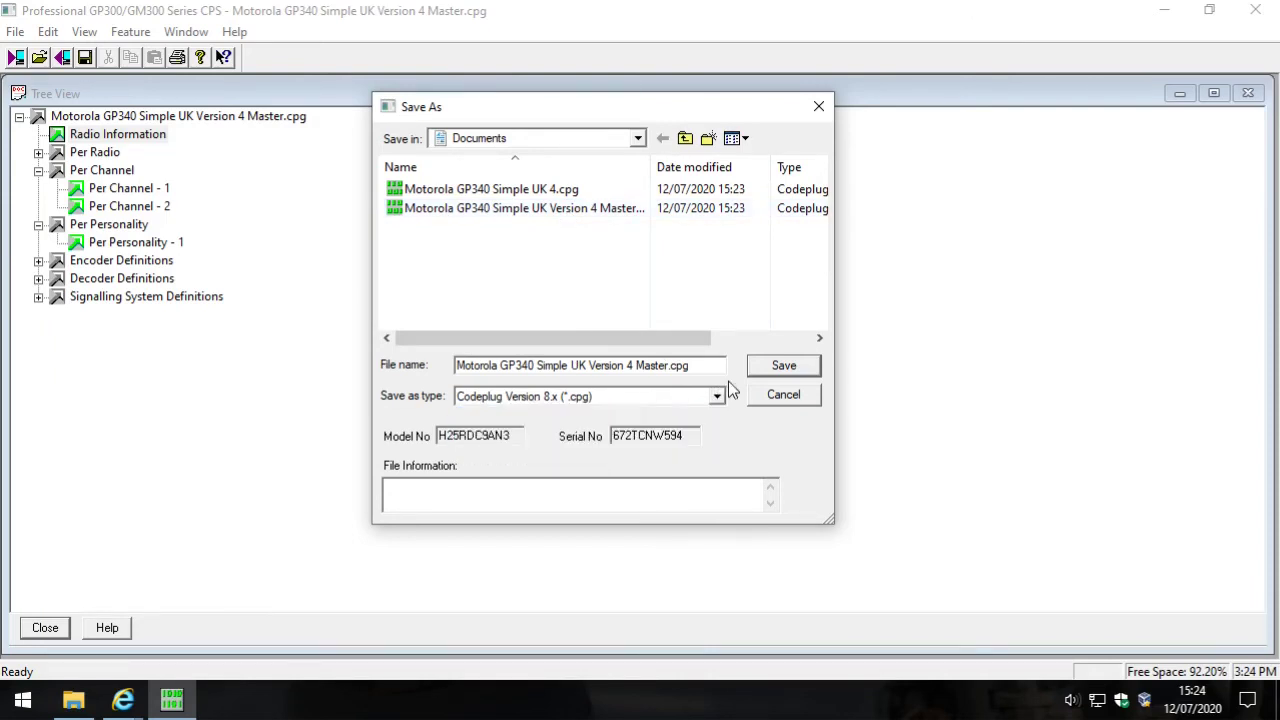
{"action": "left_click", "coordinate": [628, 397]}
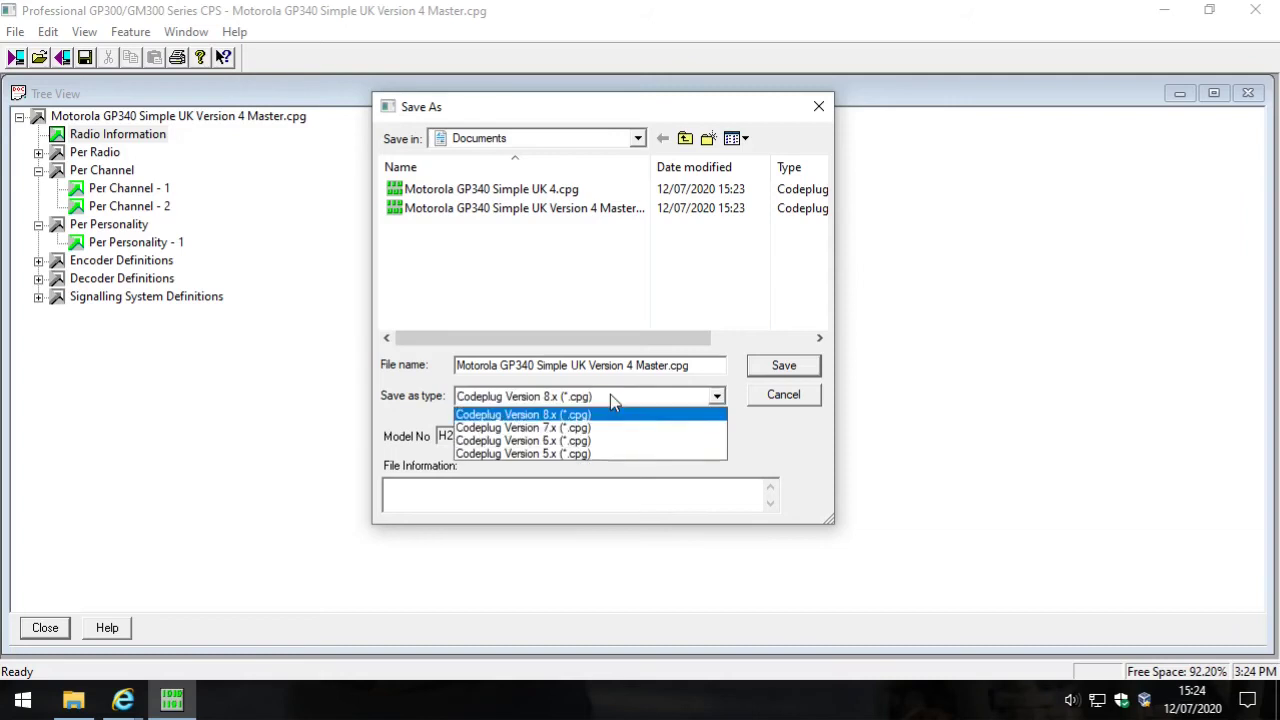
{"action": "left_click", "coordinate": [601, 455]}
Name the upgraded codeplug Motorola GP340 Simple UK Version 5.cpg and save it
{"action": "left_click", "coordinate": [668, 365]}
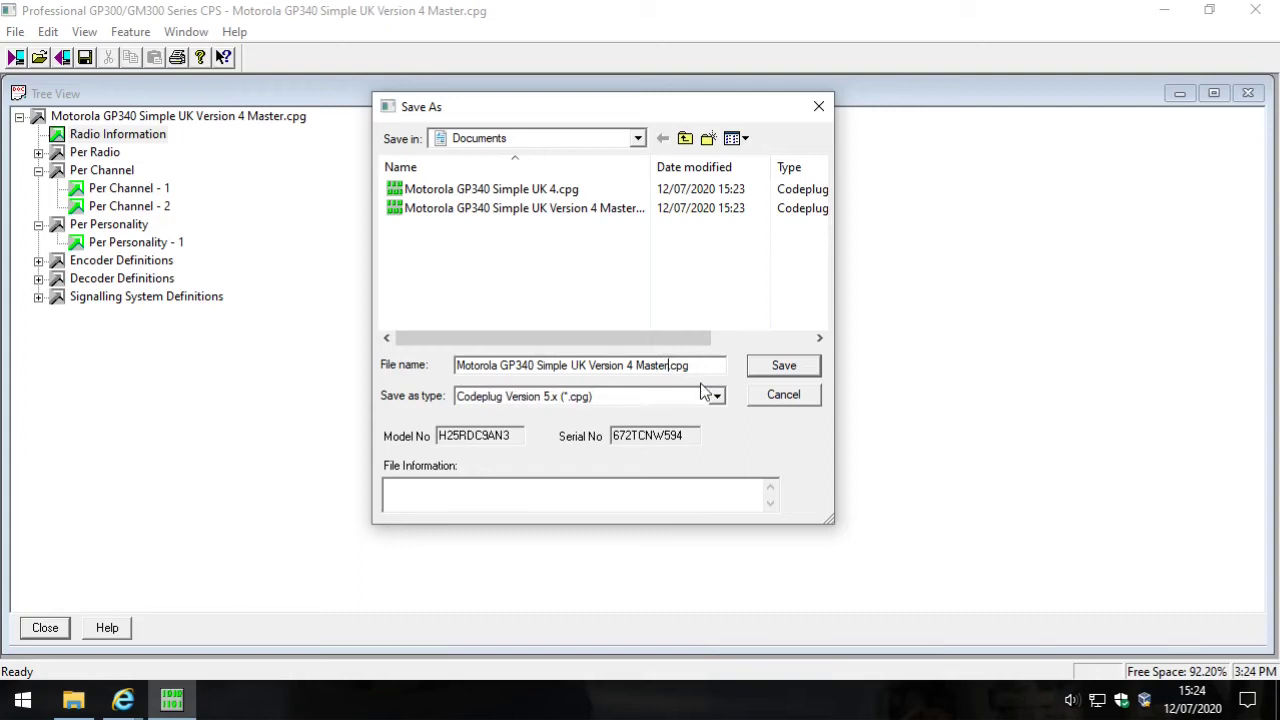
{"action": "key", "text": "BackSpace"}
{"action": "key", "text": "BackSpace"}
{"action": "key", "text": "BackSpace"}
{"action": "key", "text": "BackSpace"}
{"action": "key", "text": "BackSpace"}
{"action": "key", "text": "BackSpace"}
{"action": "key", "text": "BackSpace"}
{"action": "key", "text": "BackSpace"}
{"action": "type", "text": "5"}
{"action": "left_click", "coordinate": [784, 366]}
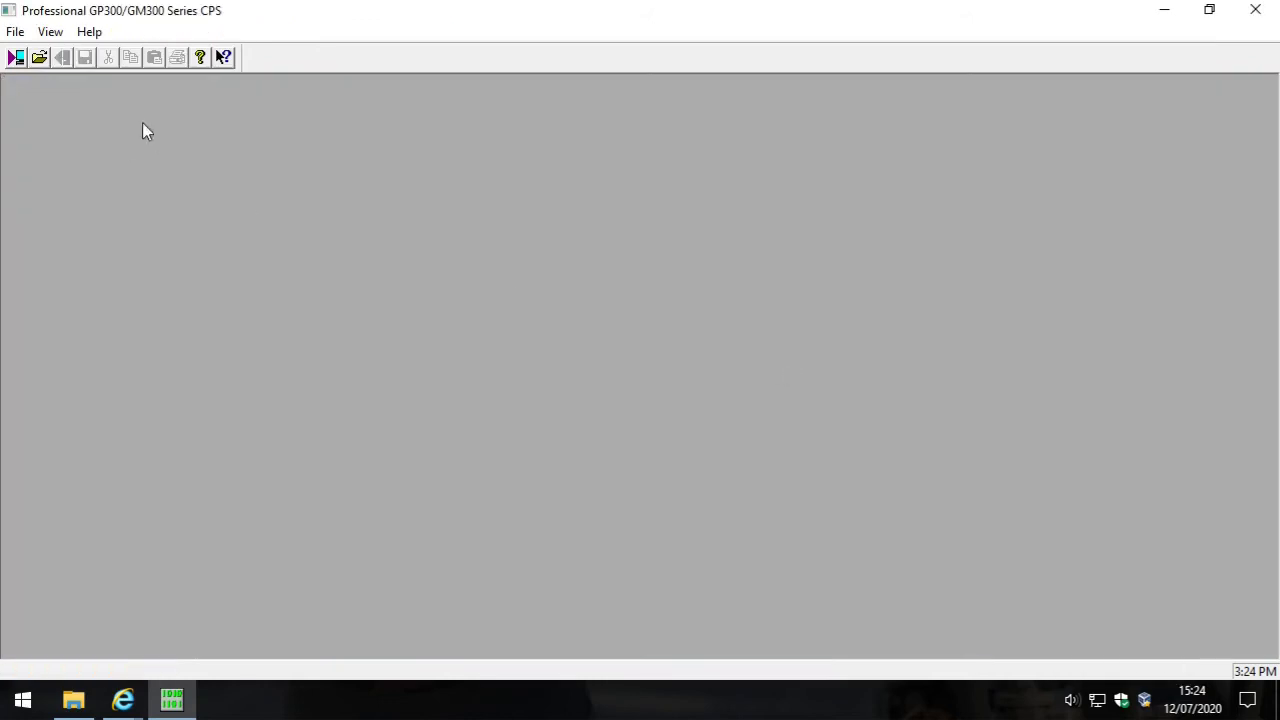
Open Motorola GP340 Simple UK Version 5.cpg from Documents, widening the Name column to read the full file names
{"action": "left_click", "coordinate": [39, 58]}
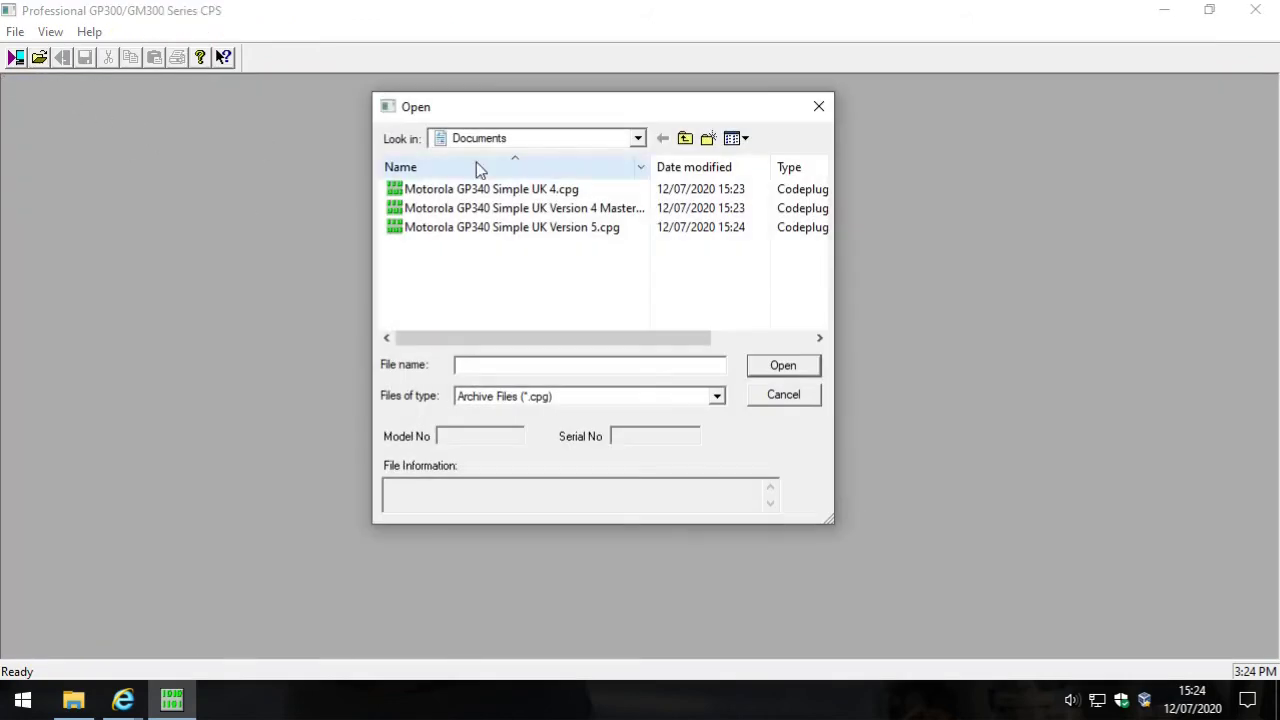
{"action": "left_click_drag", "start_coordinate": [651, 166], "coordinate": [705, 166]}
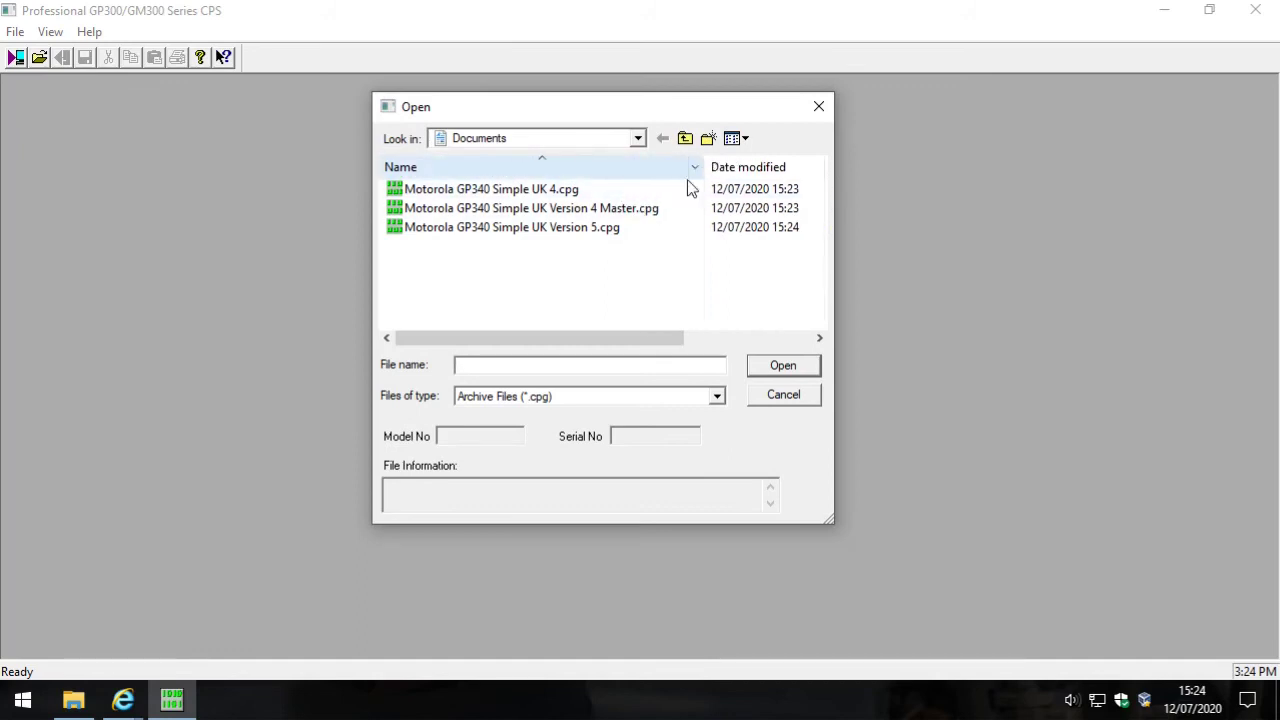
{"action": "left_click", "coordinate": [548, 207]}
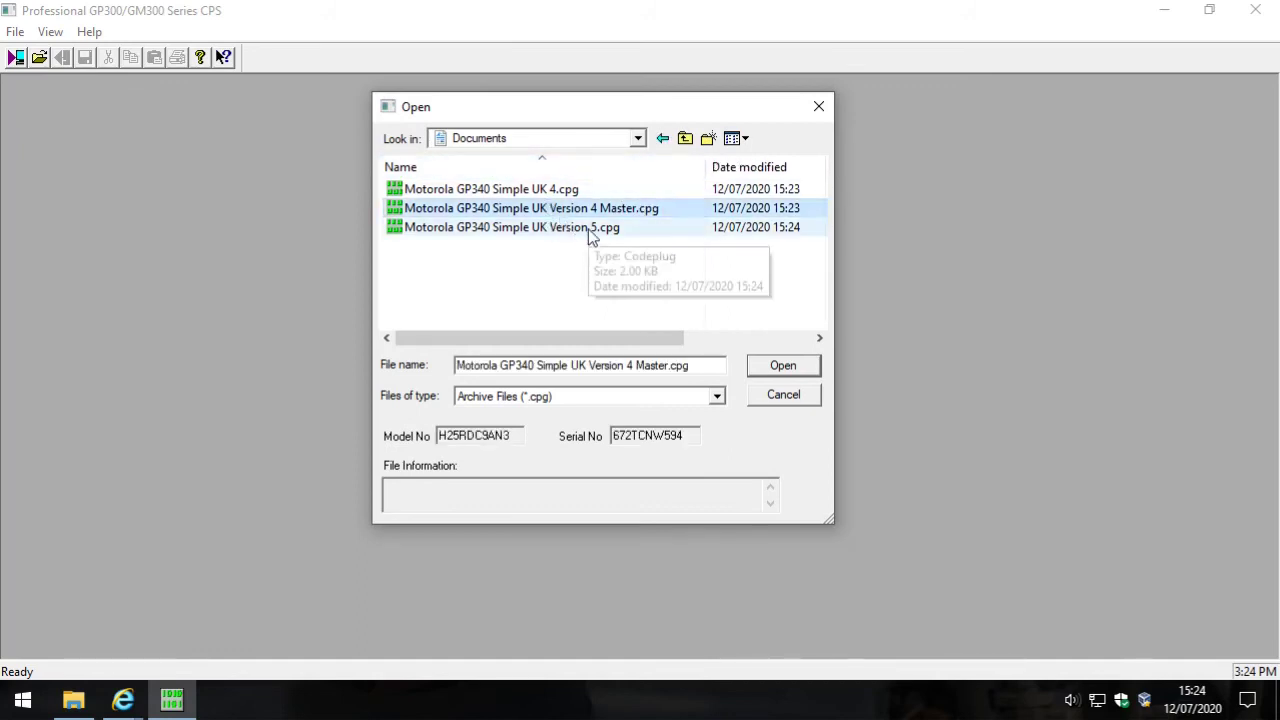
{"action": "left_click", "coordinate": [591, 229]}
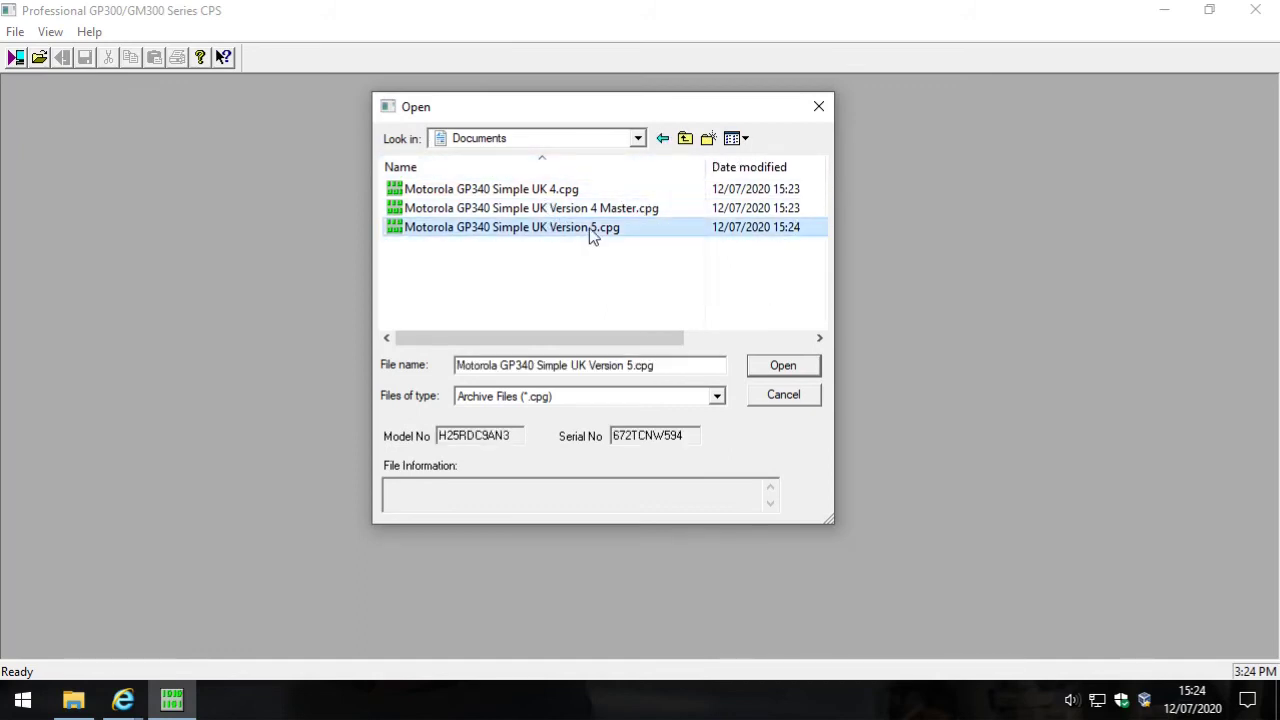
{"action": "left_click", "coordinate": [785, 366]}
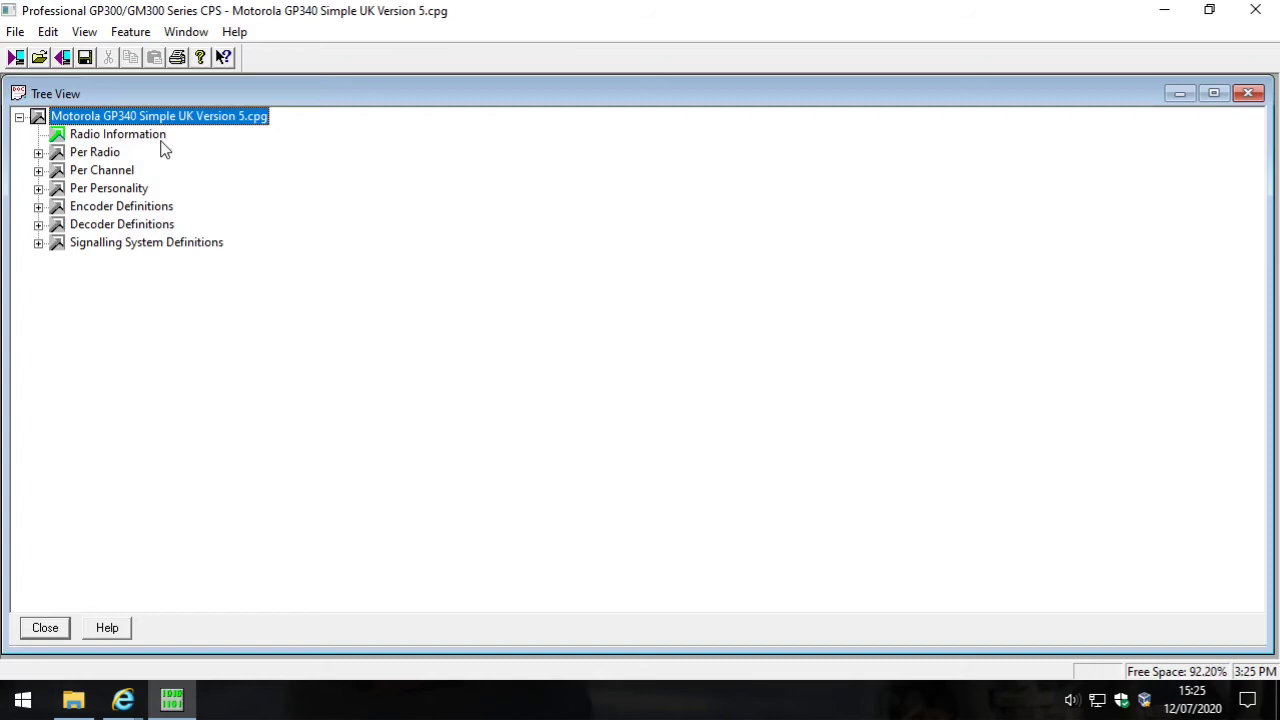
Check the codeplug version of the upgraded Version 5 file in Radio Information and close its window
{"action": "double_click", "coordinate": [160, 140]}
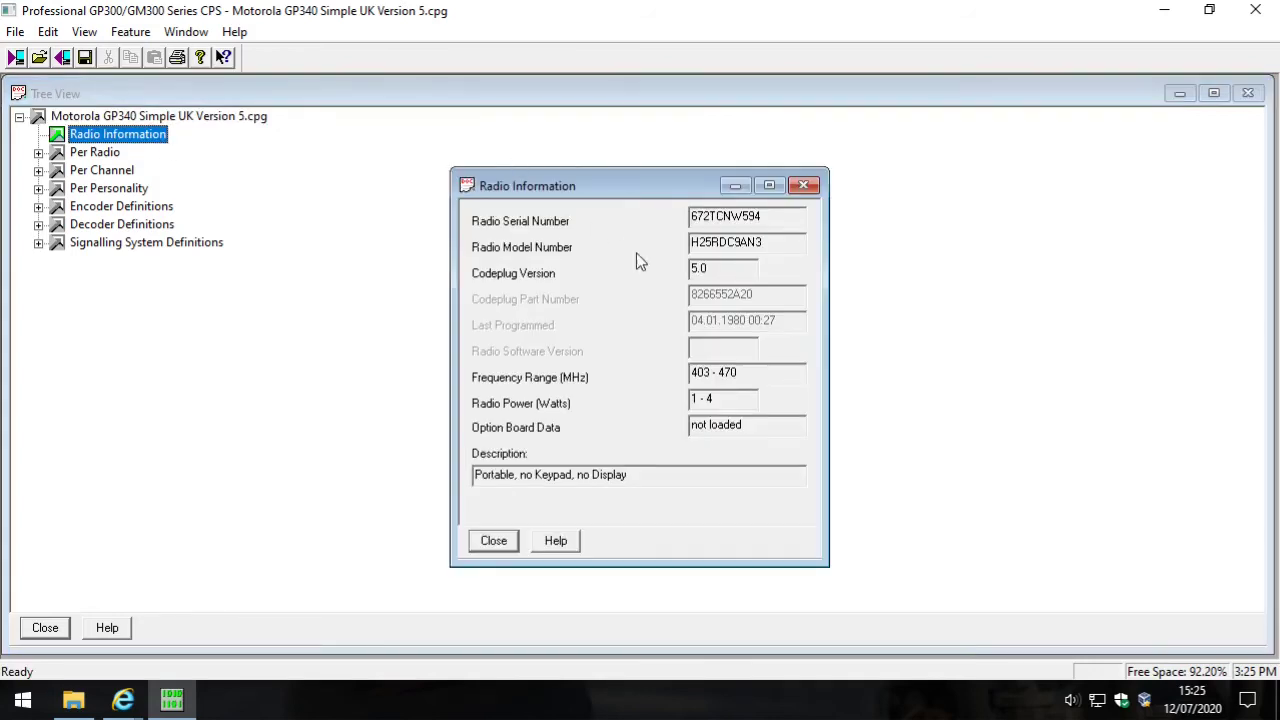
{"action": "left_click_drag", "start_coordinate": [689, 271], "coordinate": [728, 278]}
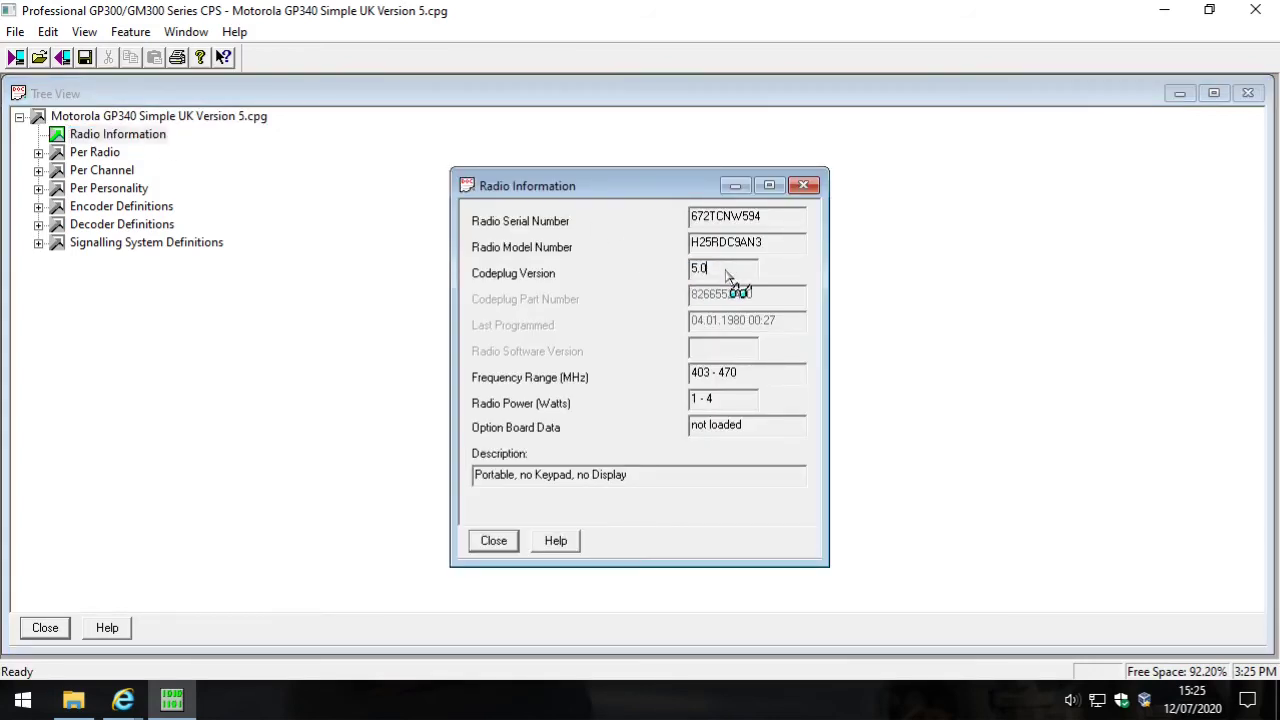
{"action": "left_click_drag", "start_coordinate": [740, 279], "coordinate": [672, 277]}
{"action": "left_click", "coordinate": [805, 189]}
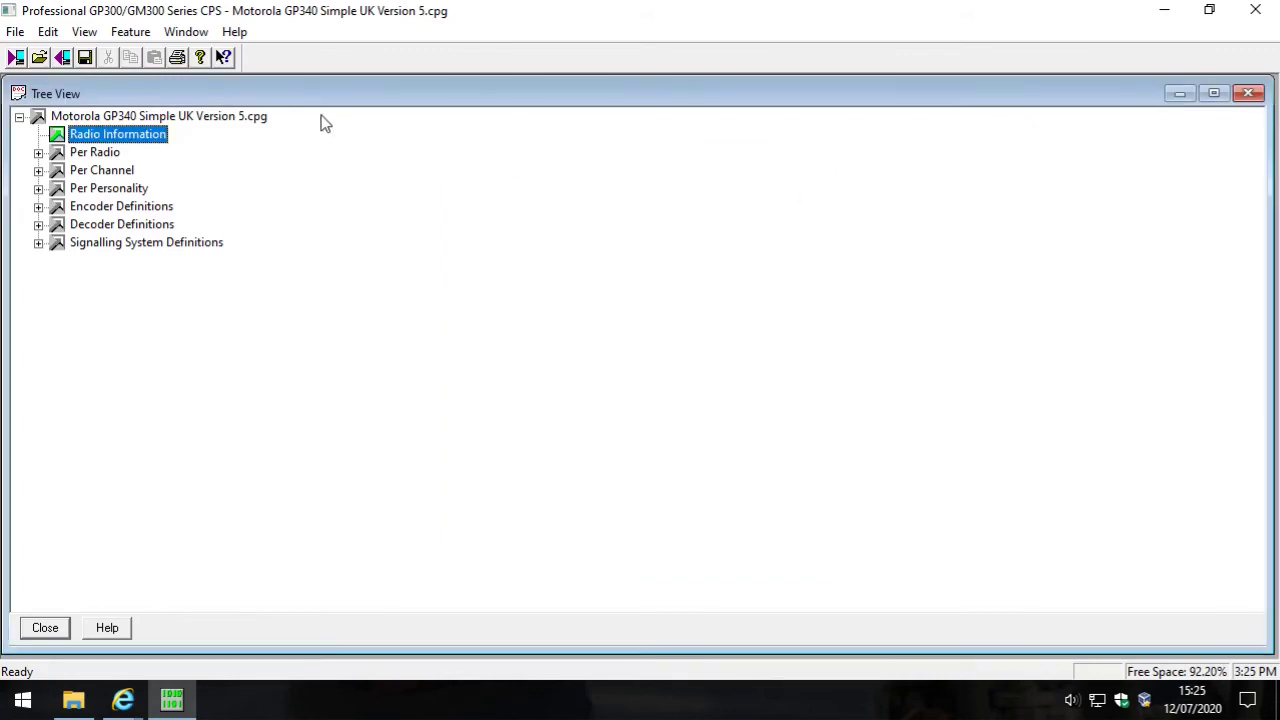
Begin an Upgrade Codeplug export of the Version 5 file and choose Codeplug Version 6.x as the save type
{"action": "left_click", "coordinate": [15, 31]}
{"action": "mouse_move", "coordinate": [117, 229]}
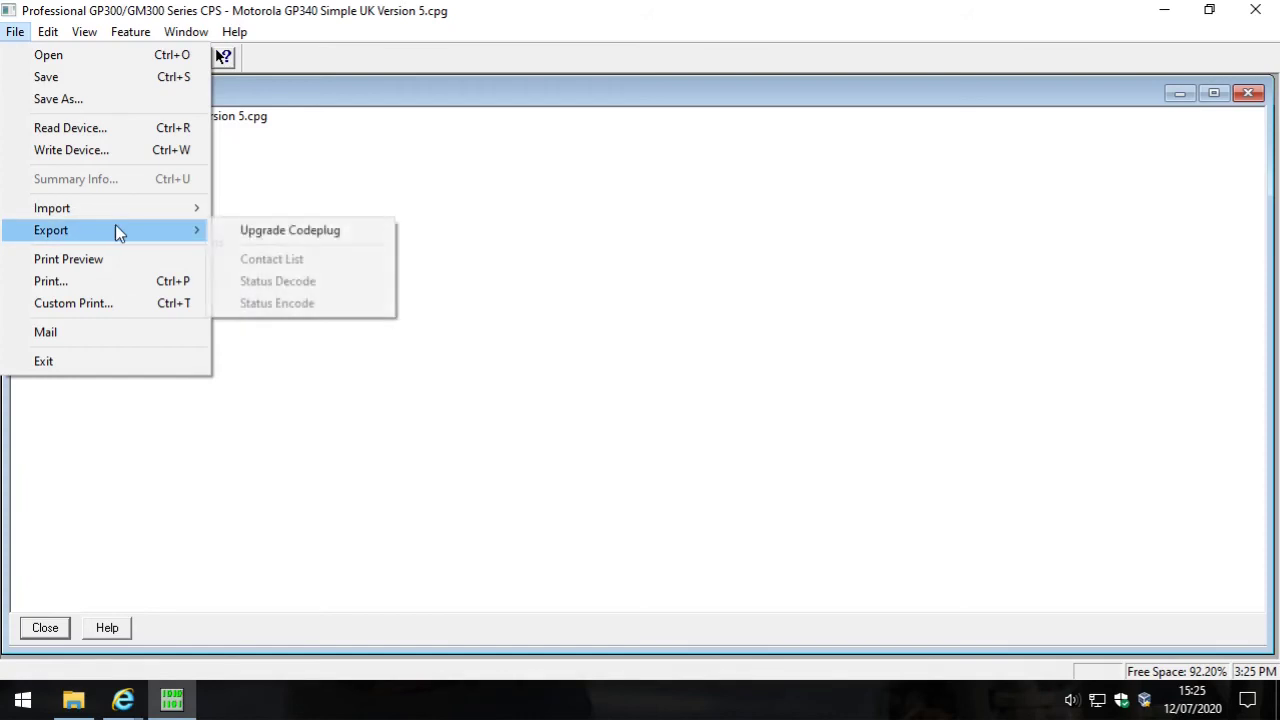
{"action": "left_click", "coordinate": [300, 230]}
{"action": "left_click", "coordinate": [393, 501]}
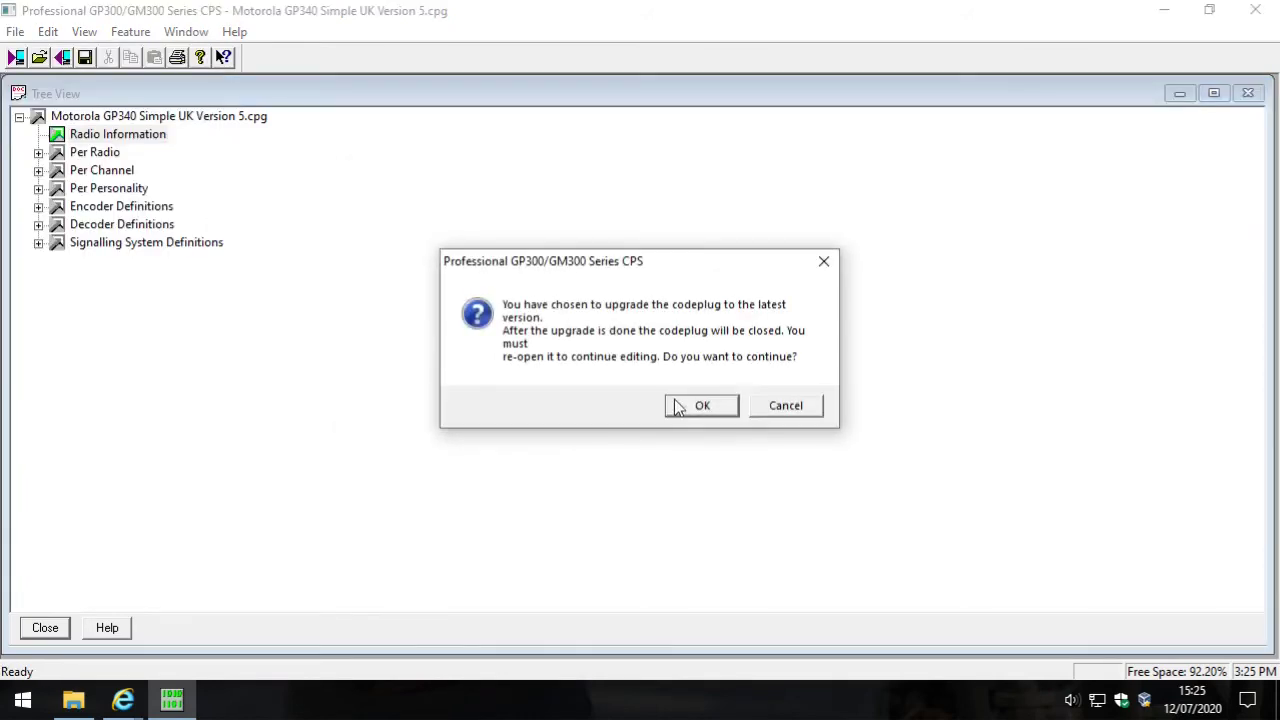
{"action": "left_click", "coordinate": [668, 406]}
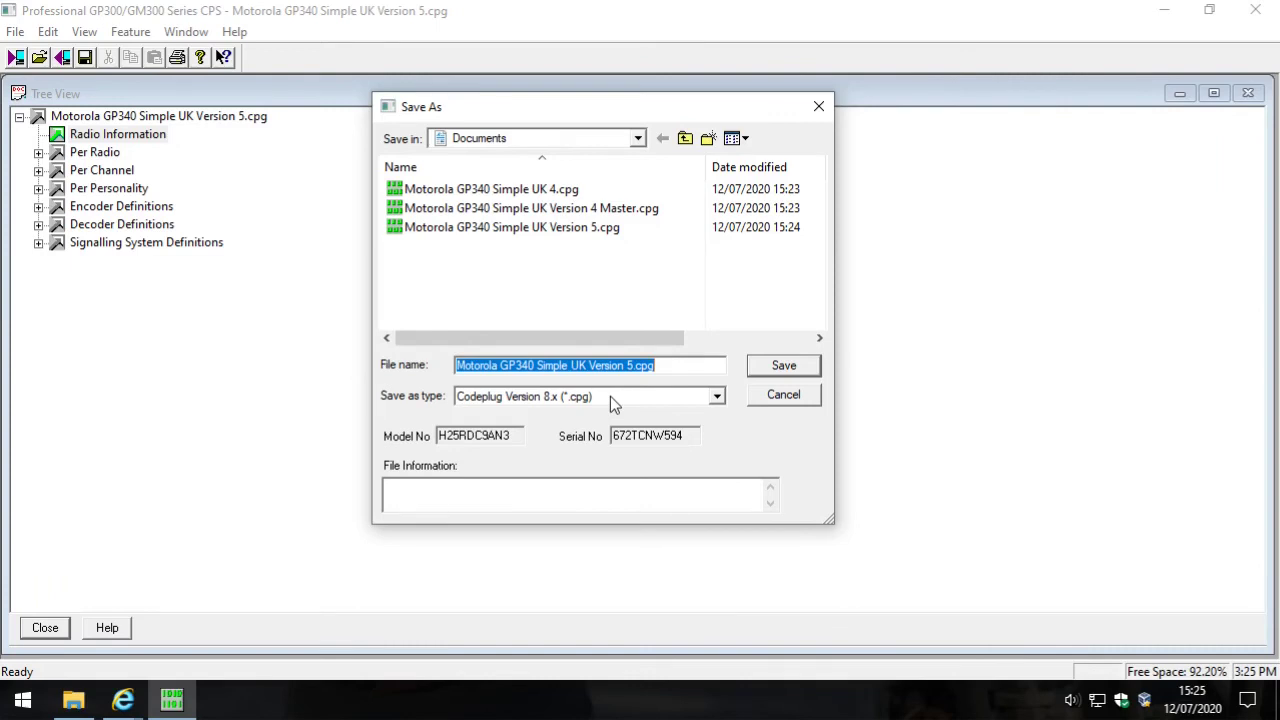
{"action": "left_click", "coordinate": [610, 396]}
{"action": "left_click", "coordinate": [610, 437]}
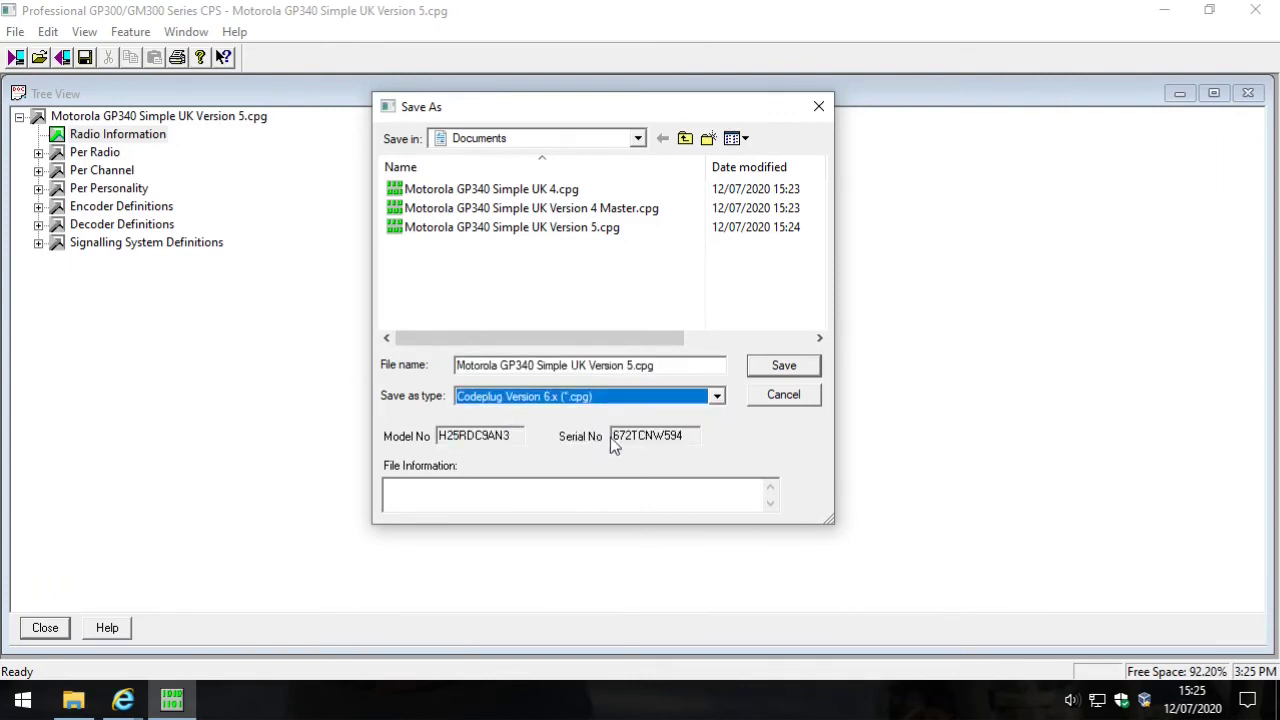
Save the upgraded codeplug as Motorola GP340 Simple UK Version 6.cpg and open that file from Documents
{"action": "left_click_drag", "start_coordinate": [626, 366], "coordinate": [635, 366]}
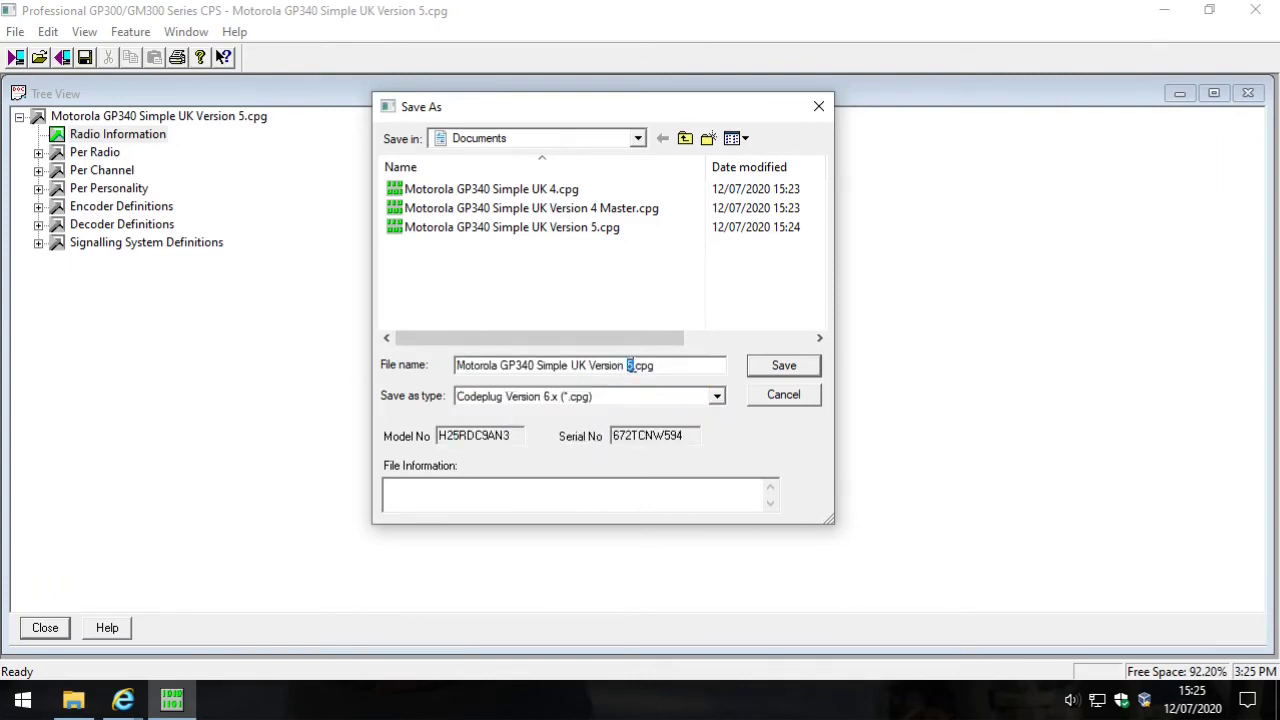
{"action": "left_click", "coordinate": [764, 372]}
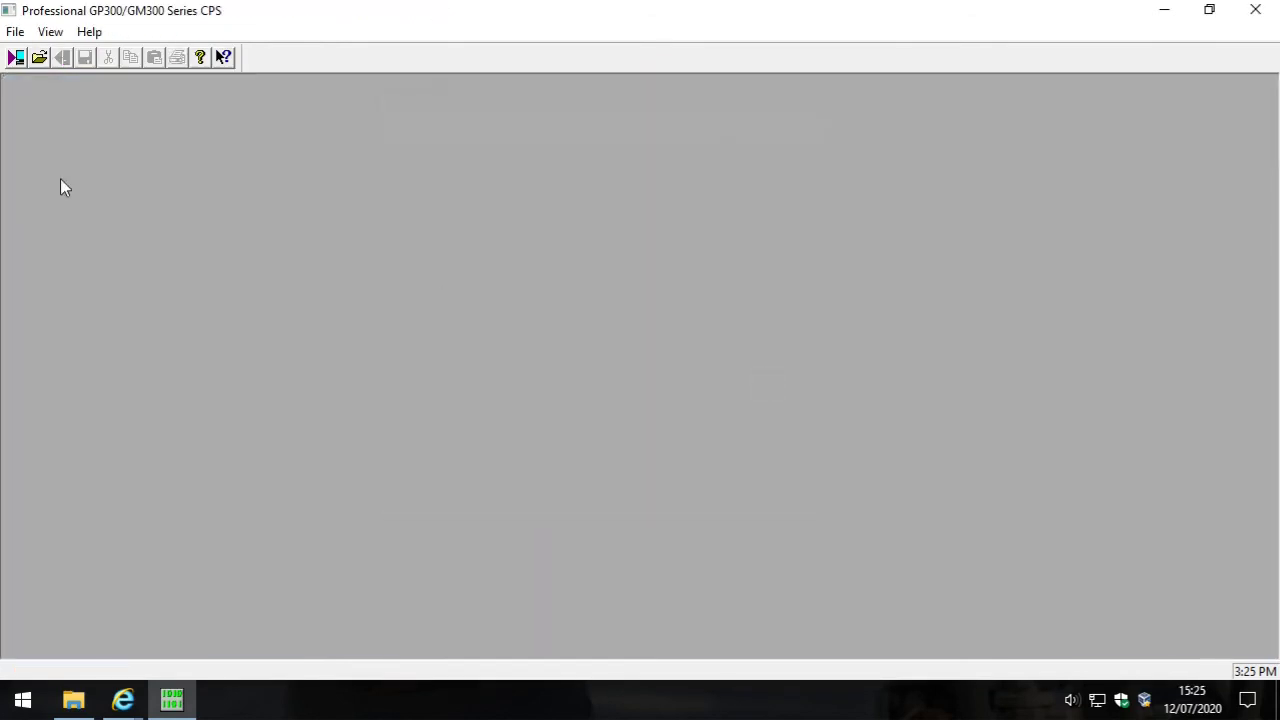
{"action": "left_click", "coordinate": [37, 59]}
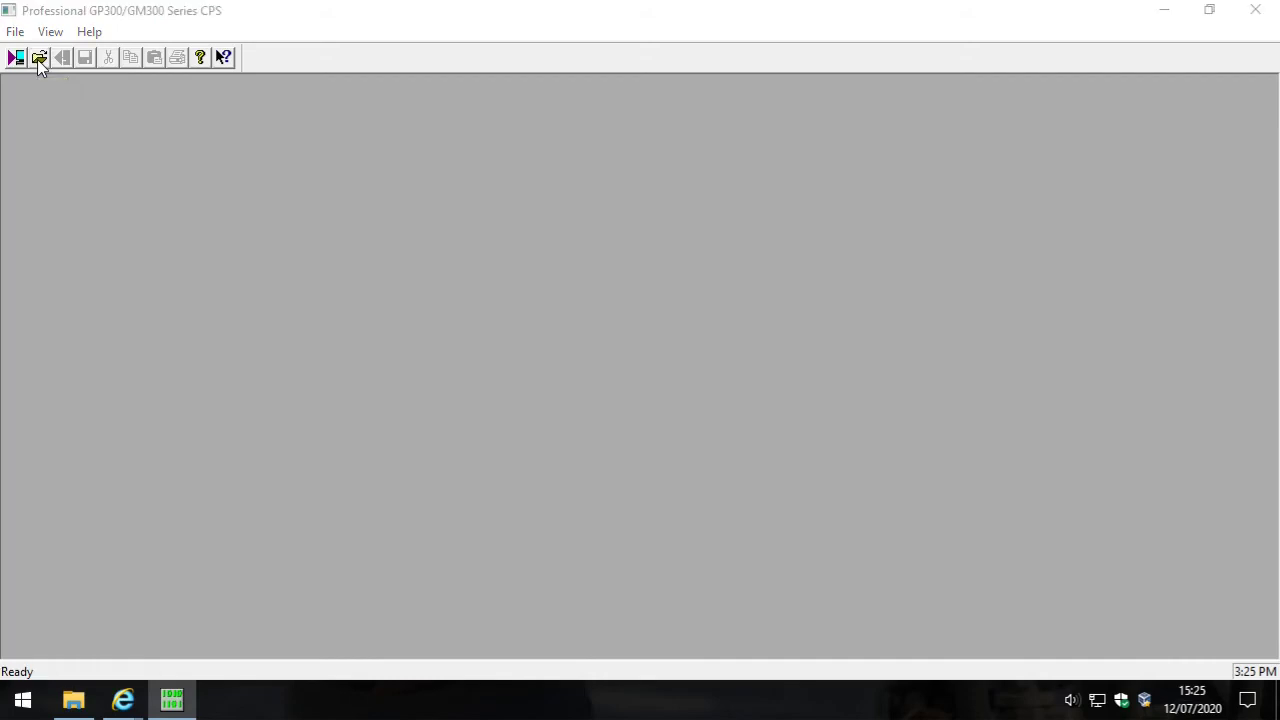
{"action": "left_click", "coordinate": [637, 246]}
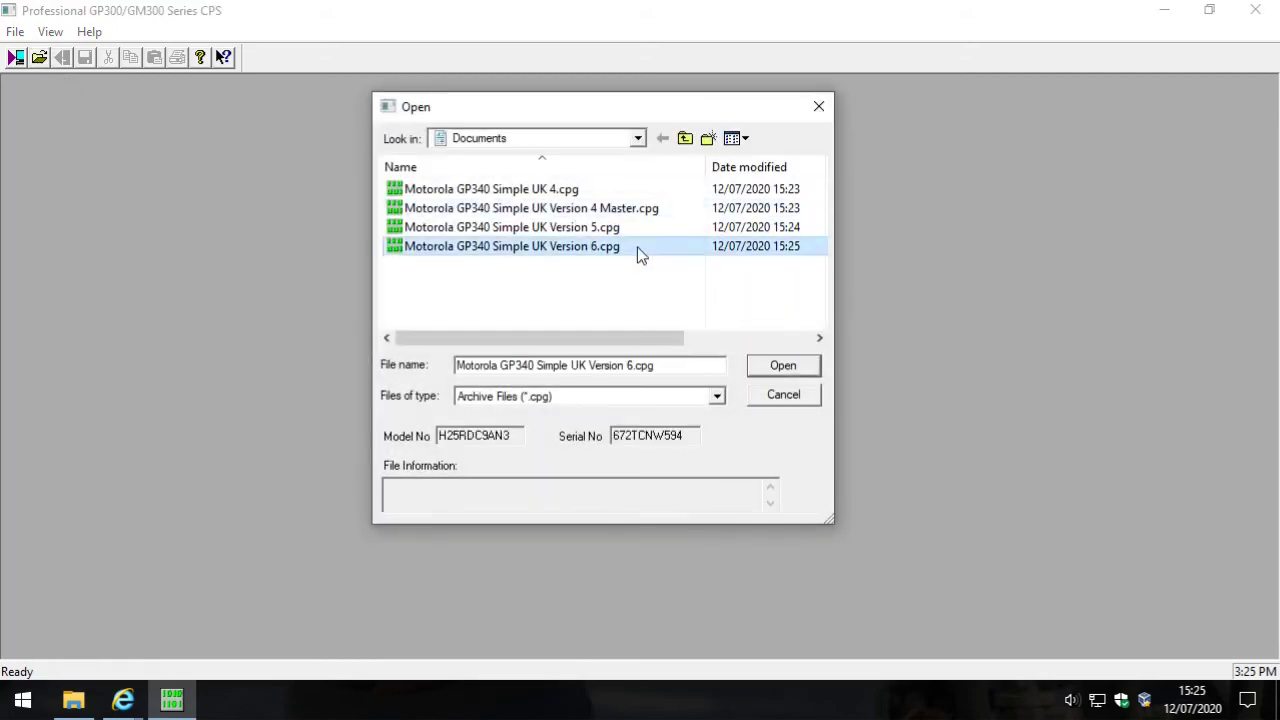
{"action": "left_click", "coordinate": [766, 360]}
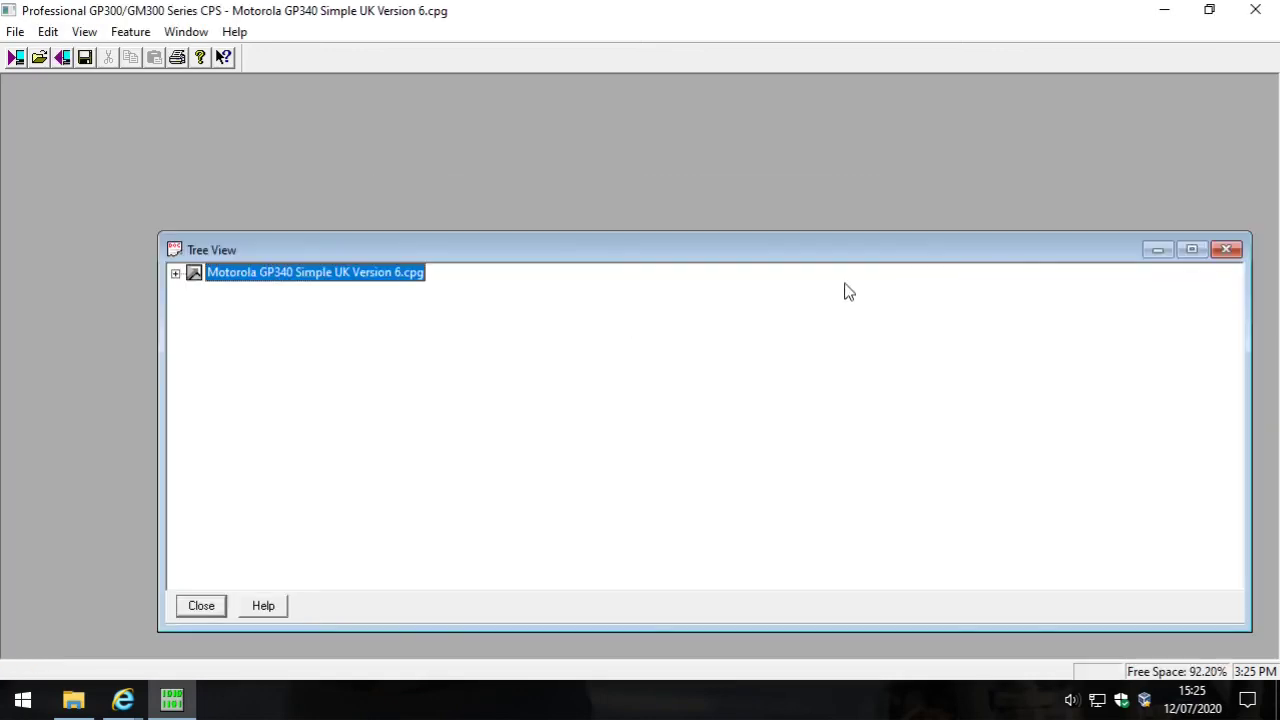
Enlarge the codeplug tree, check the Version 6 file's codeplug version in Radio Information and close its window
{"action": "left_click", "coordinate": [1192, 250]}
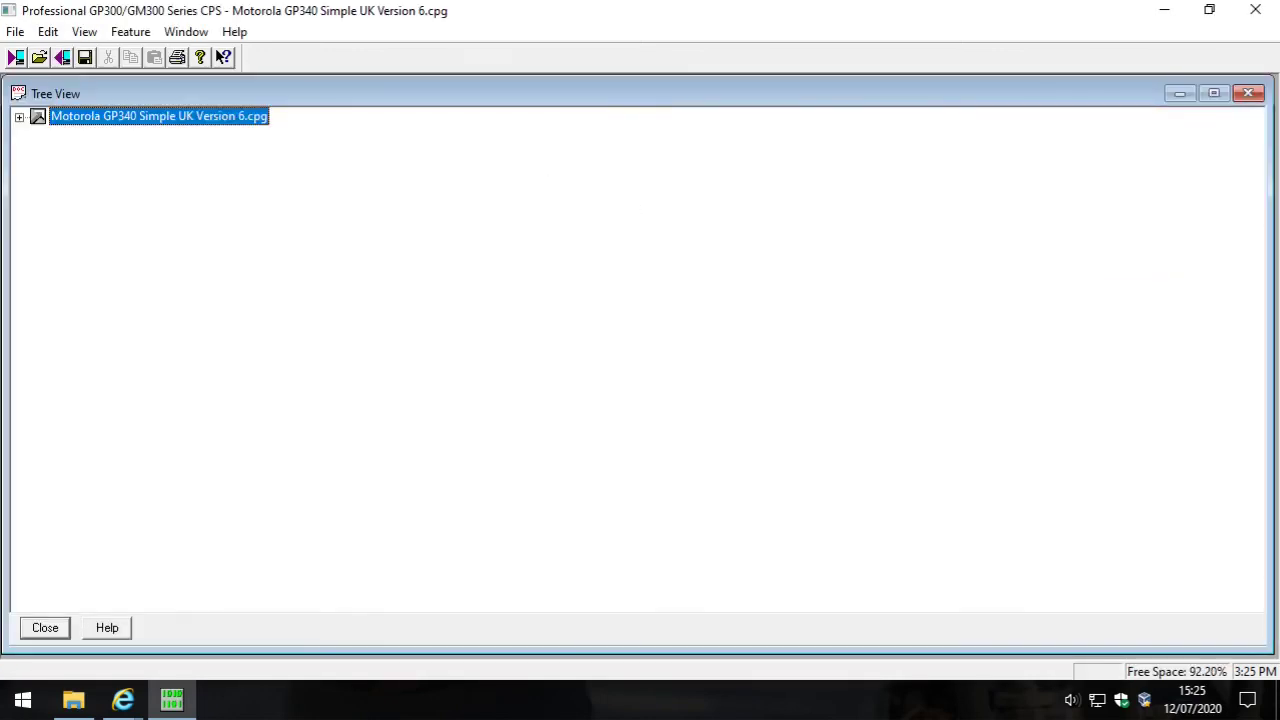
{"action": "left_click", "coordinate": [19, 116]}
{"action": "double_click", "coordinate": [100, 134]}
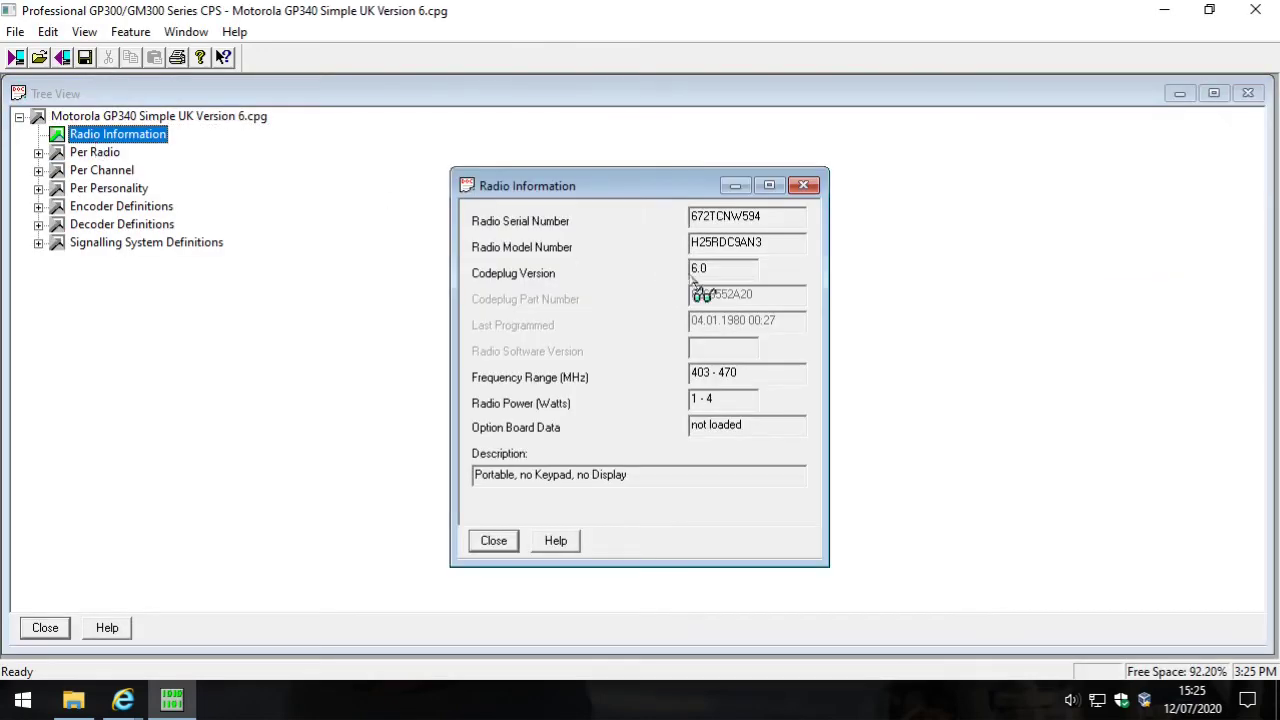
{"action": "left_click", "coordinate": [803, 185]}
Begin an Upgrade Codeplug export of the Version 6 file and choose Codeplug Version 7.x as the save type
{"action": "left_click", "coordinate": [15, 31]}
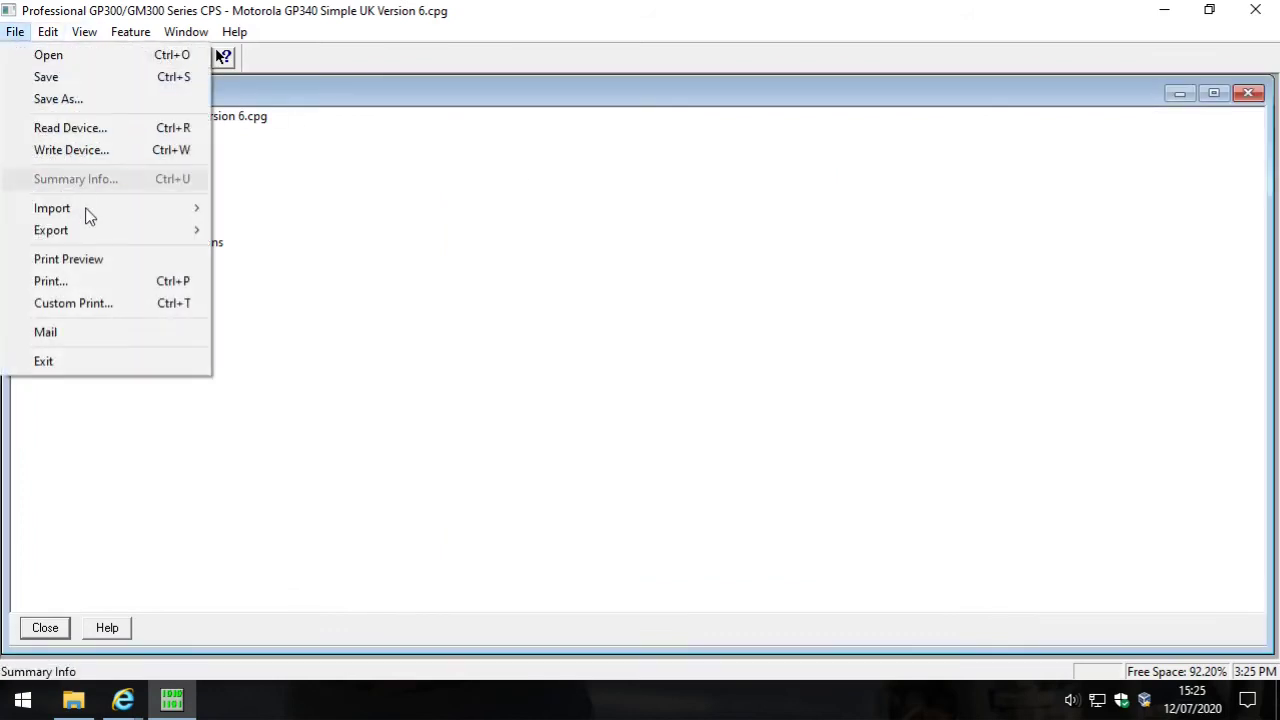
{"action": "mouse_move", "coordinate": [101, 231]}
{"action": "left_click", "coordinate": [278, 233]}
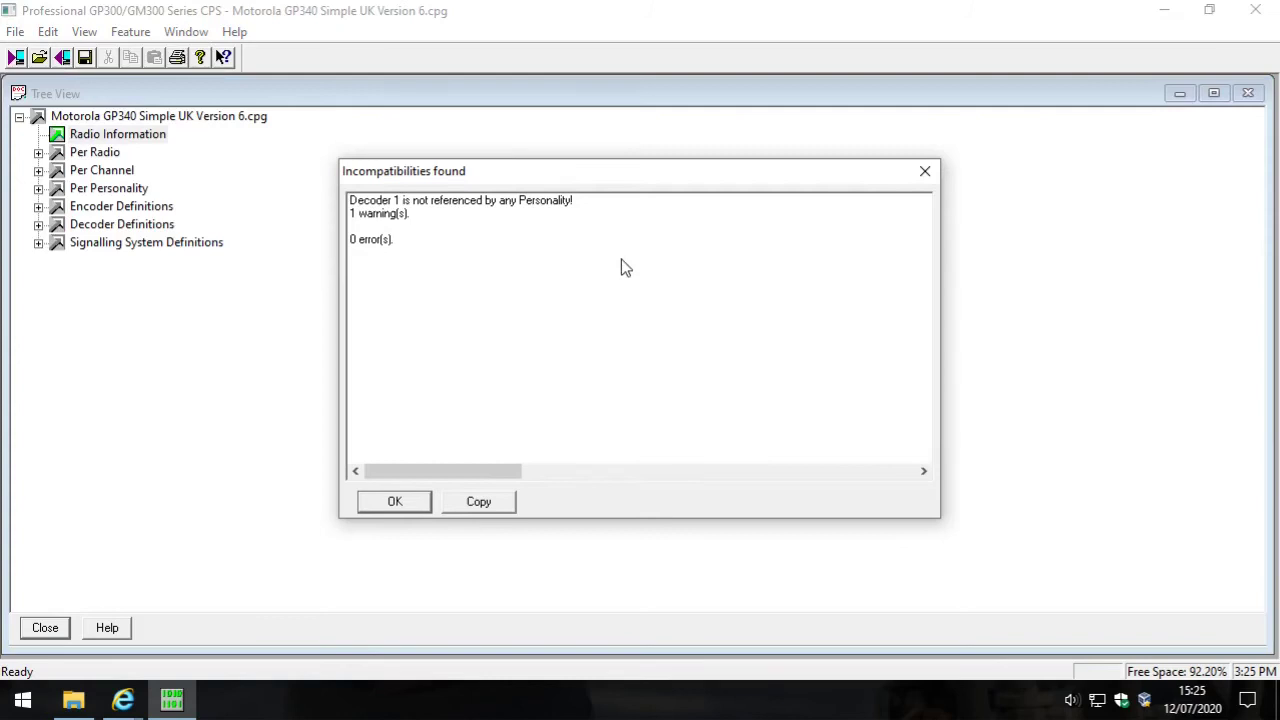
{"action": "left_click", "coordinate": [395, 501]}
{"action": "left_click", "coordinate": [700, 403]}
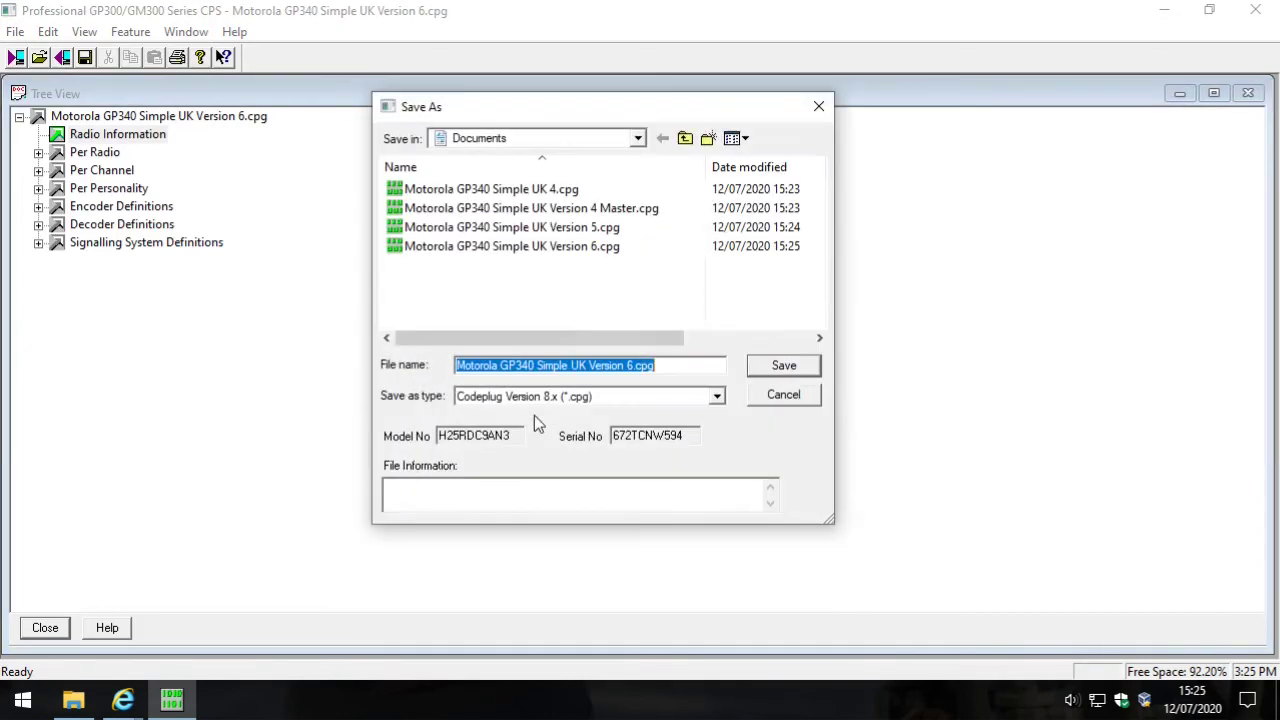
{"action": "left_click", "coordinate": [610, 397]}
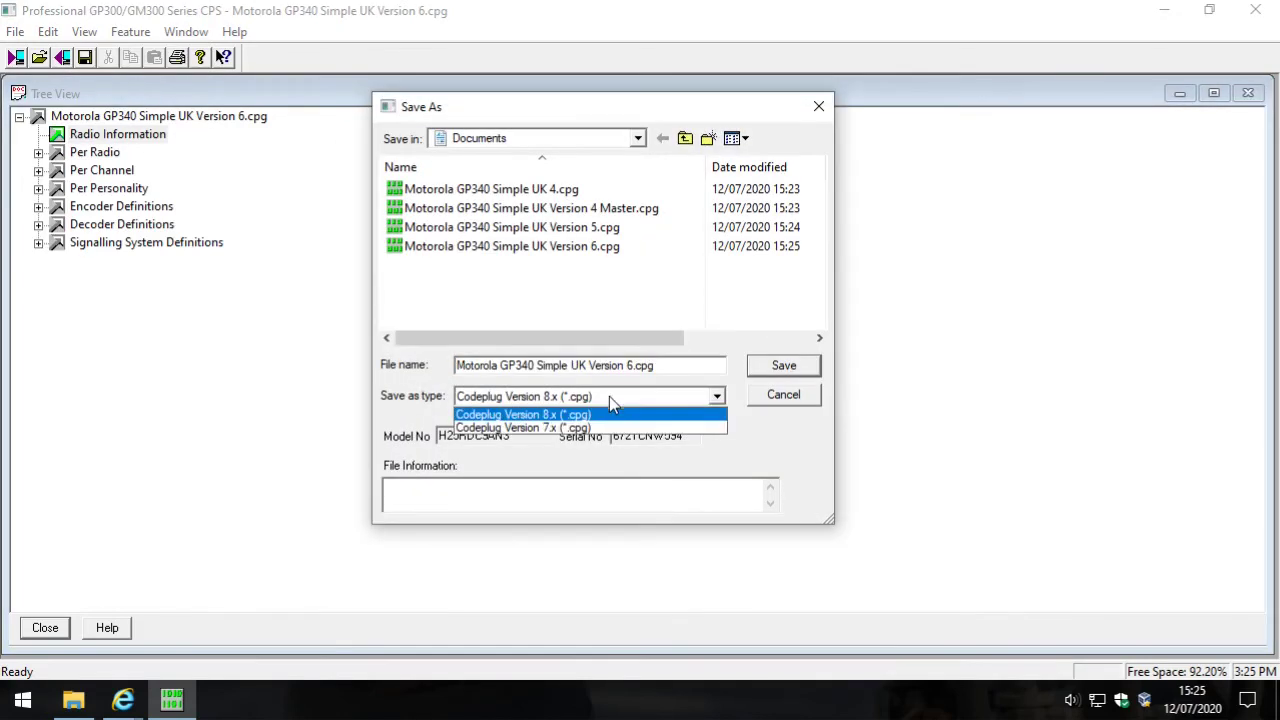
{"action": "left_click", "coordinate": [607, 430]}
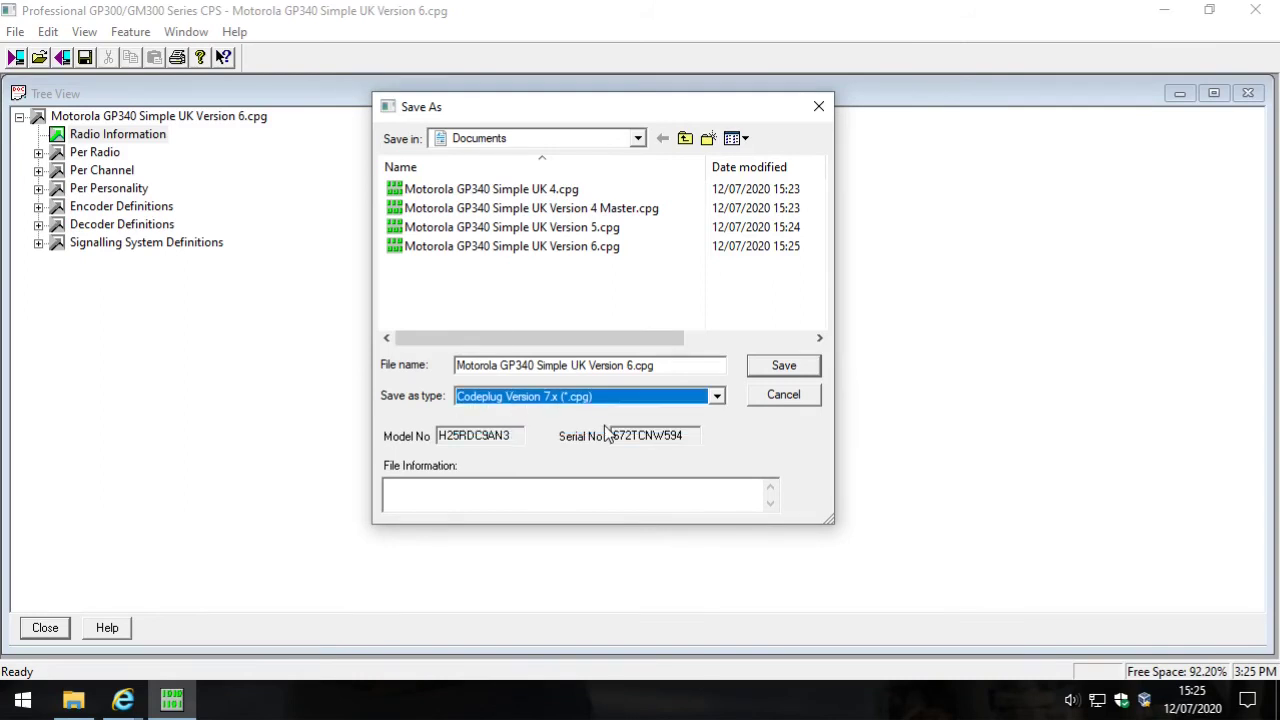
Name the upgraded codeplug Motorola GP340 Simple UK Version 7.cpg and save it
{"action": "left_click", "coordinate": [626, 367]}
{"action": "key", "text": "Delete"}
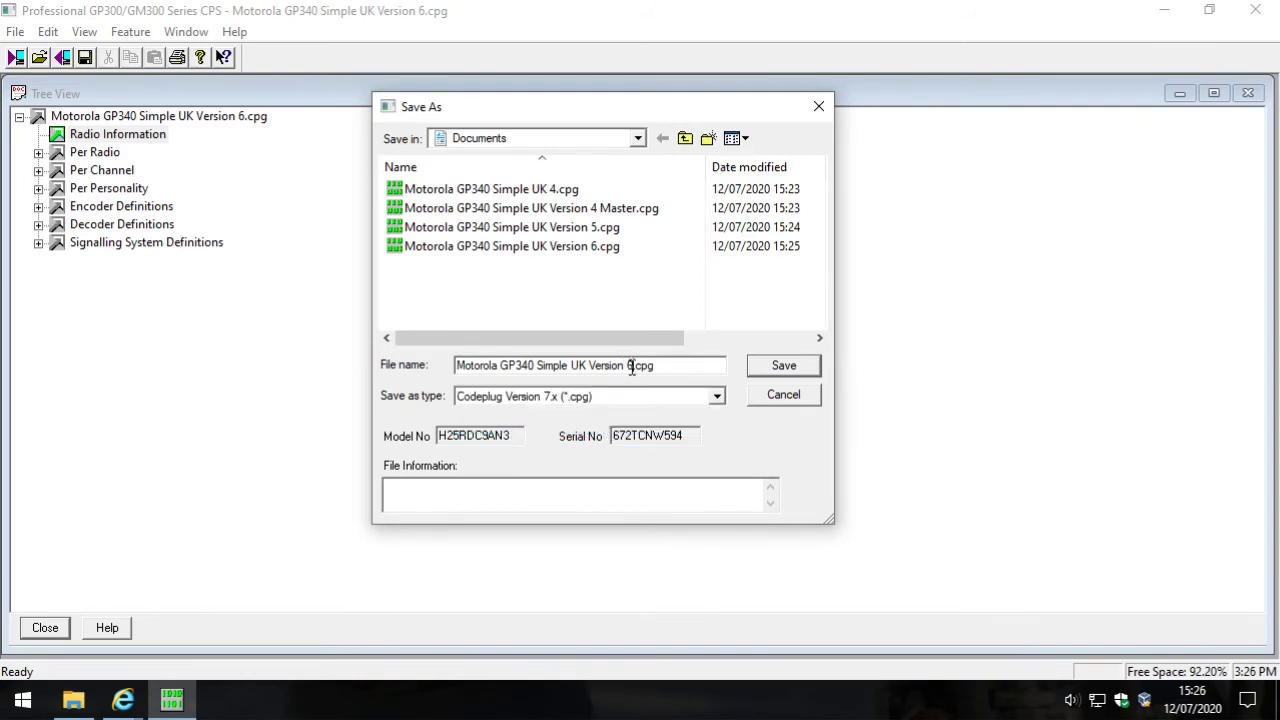
{"action": "type", "text": "7"}
{"action": "left_click", "coordinate": [782, 367]}
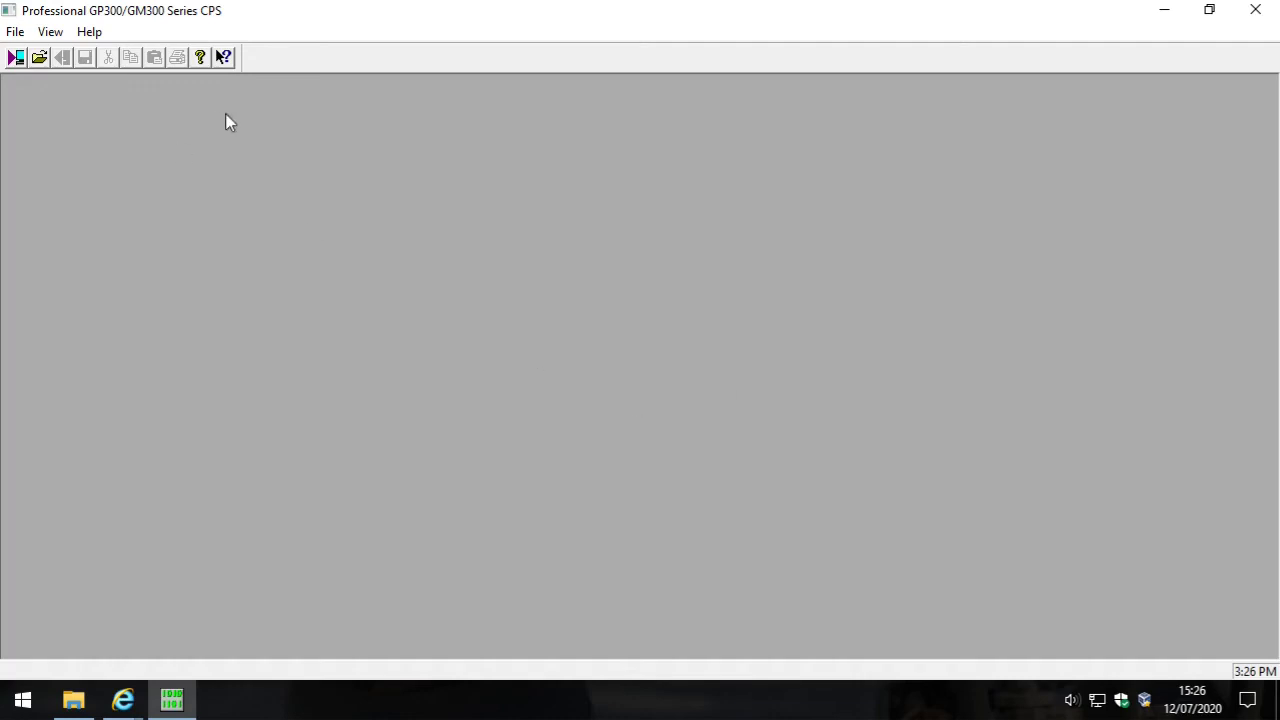
Open Motorola GP340 Simple UK Version 7.cpg from Documents
{"action": "left_click", "coordinate": [41, 57]}
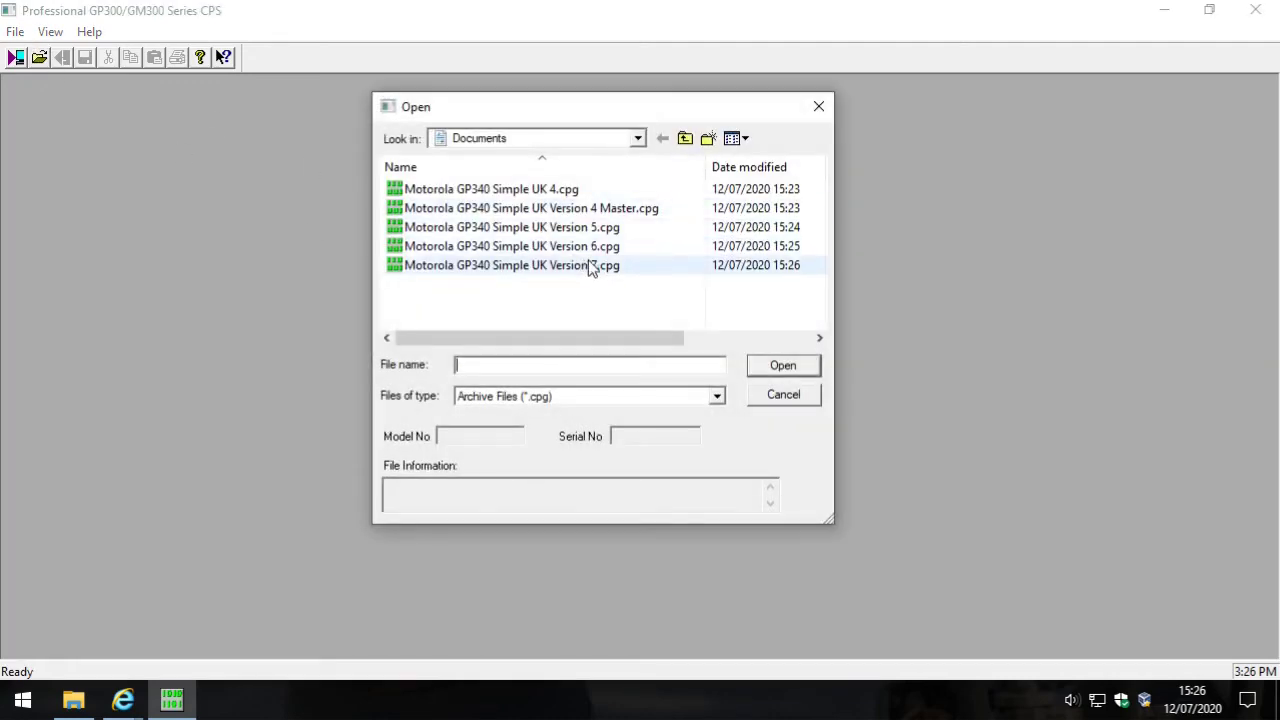
{"action": "left_click", "coordinate": [630, 265]}
{"action": "left_click", "coordinate": [779, 362]}
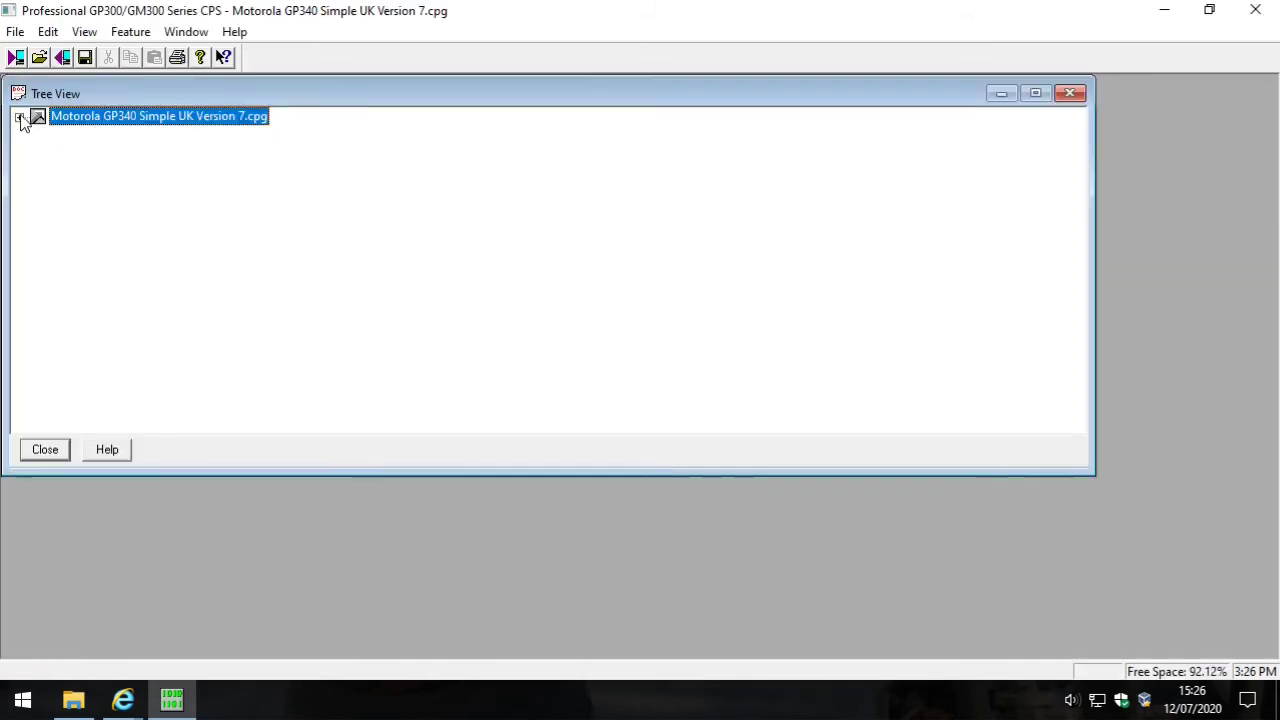
Enlarge the codeplug tree, check the Version 7 file's codeplug version in Radio Information and close its window
{"action": "left_click", "coordinate": [20, 117]}
{"action": "left_click", "coordinate": [1035, 93]}
{"action": "double_click", "coordinate": [106, 134]}
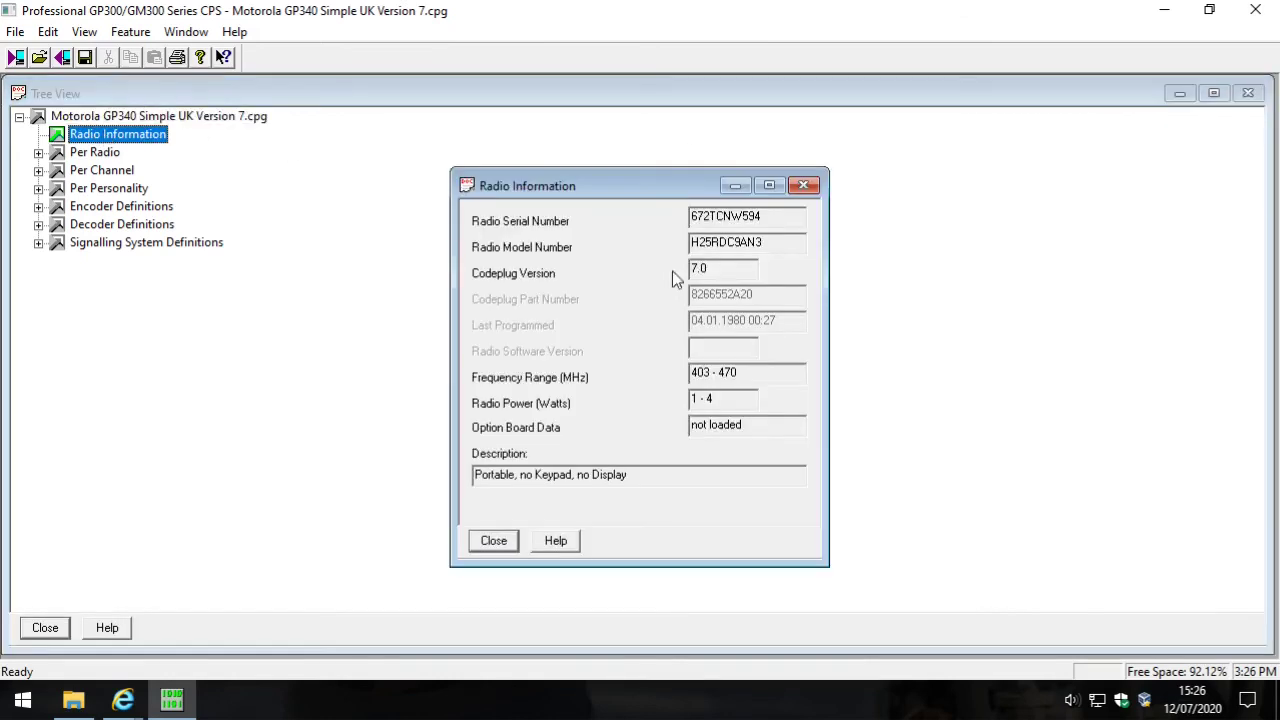
{"action": "left_click", "coordinate": [803, 185]}
Begin an Upgrade Codeplug export of the Version 7 file and choose Codeplug Version 8.x as the save type
{"action": "left_click", "coordinate": [15, 32]}
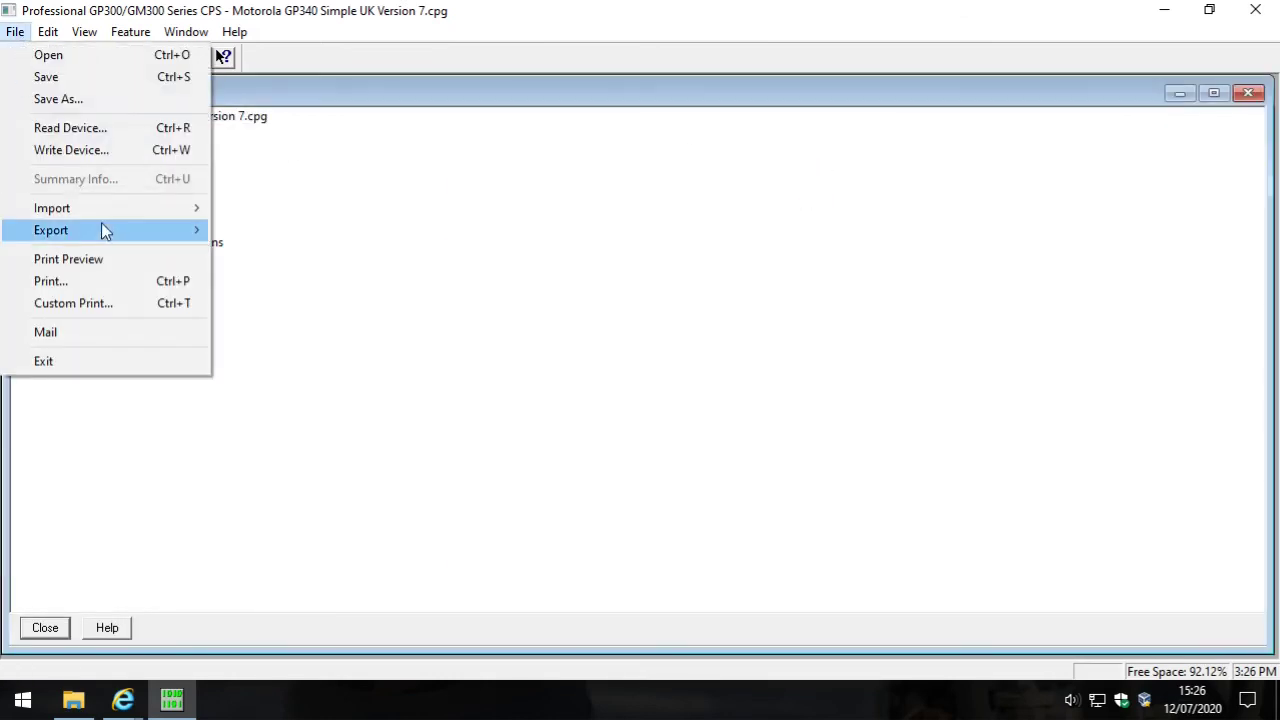
{"action": "mouse_move", "coordinate": [103, 224]}
{"action": "left_click", "coordinate": [255, 233]}
{"action": "left_click", "coordinate": [495, 500]}
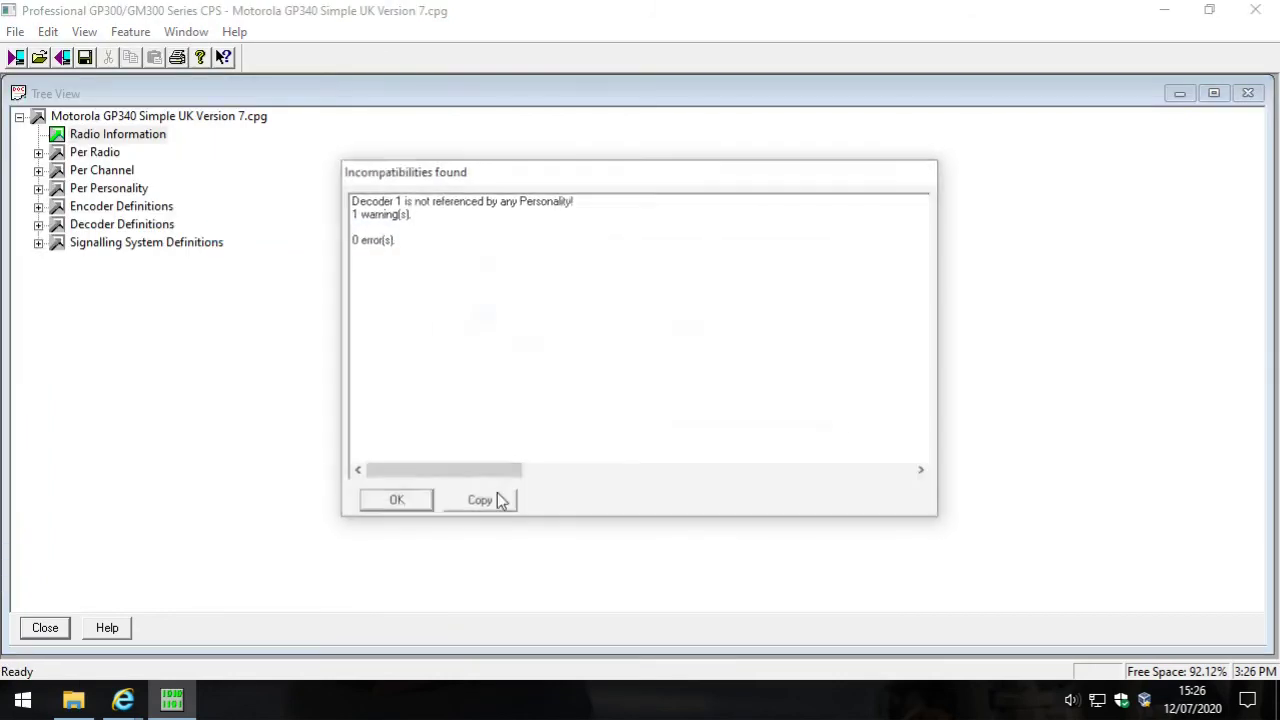
{"action": "left_click", "coordinate": [700, 405]}
{"action": "left_click", "coordinate": [621, 396]}
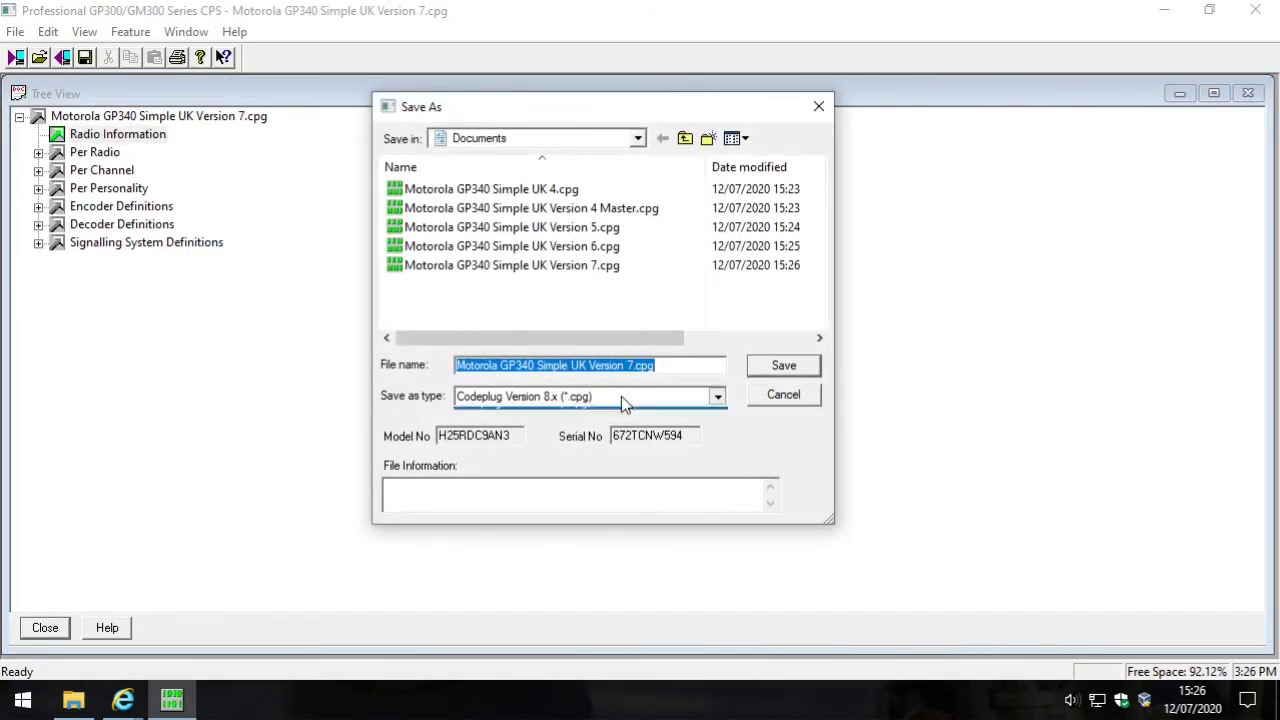
{"action": "left_click", "coordinate": [581, 411]}
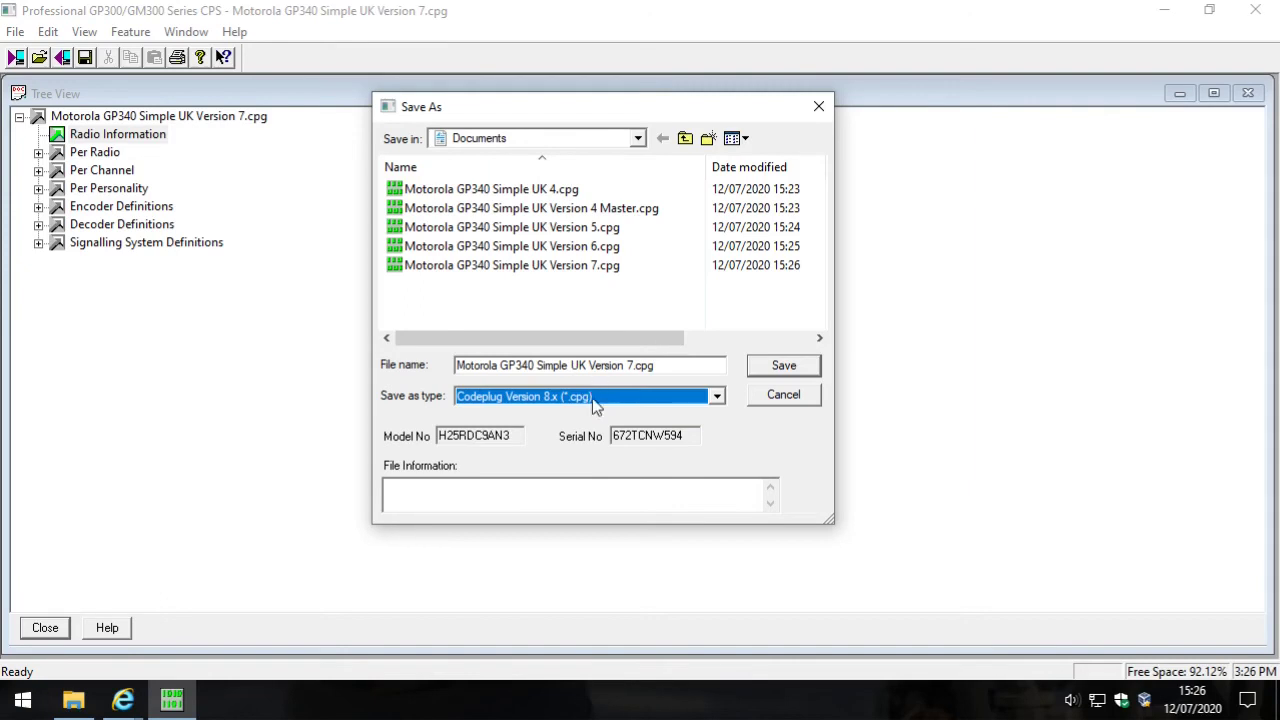
{"action": "left_click", "coordinate": [592, 398]}
{"action": "left_click", "coordinate": [558, 415]}
Name the upgraded codeplug Motorola GP340 Simple UK Version 8.cpg and save it
{"action": "left_click_drag", "start_coordinate": [633, 367], "coordinate": [628, 367]}
{"action": "type", "text": "8"}
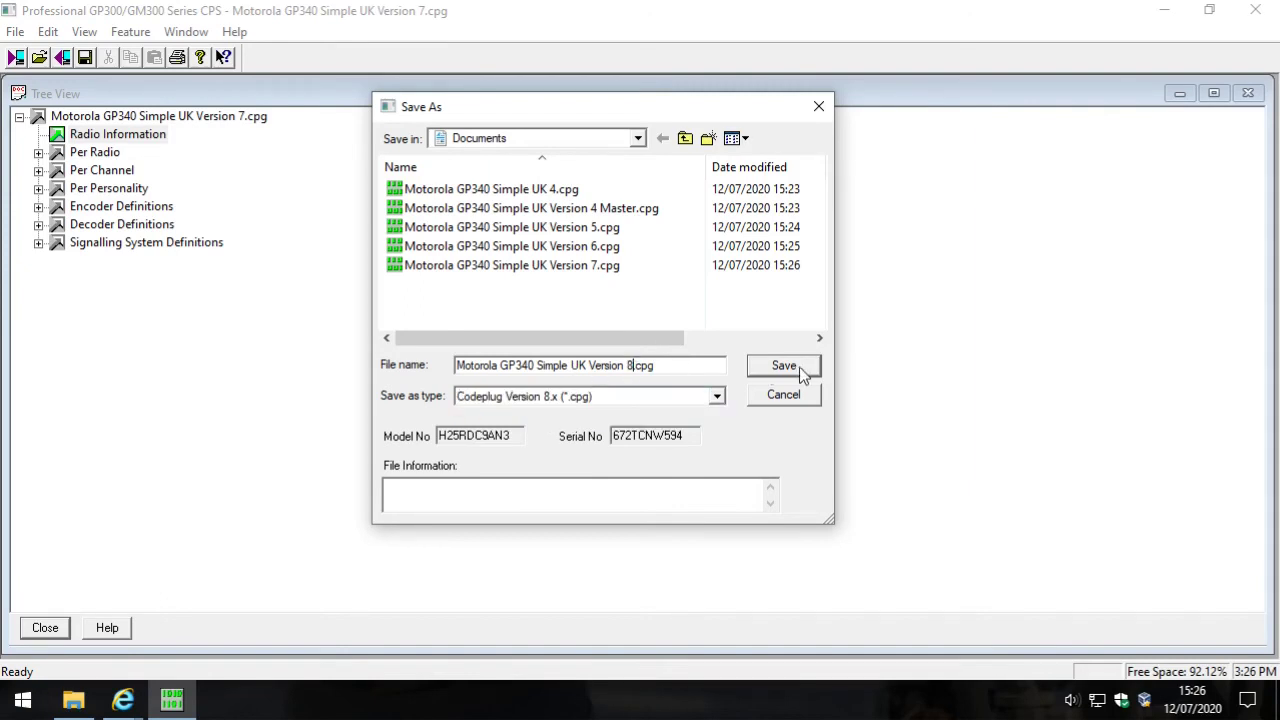
{"action": "left_click", "coordinate": [791, 366]}
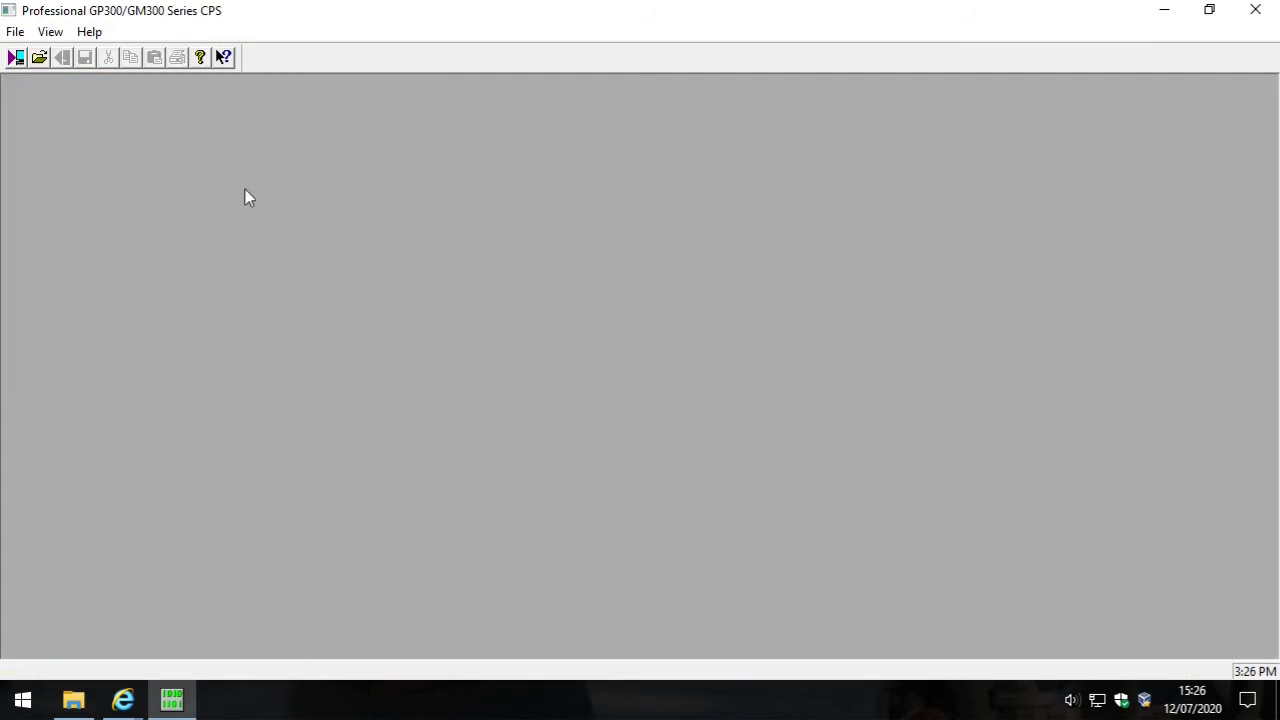
Open Motorola GP340 Simple UK Version 8.cpg from Documents and enlarge its codeplug tree
{"action": "left_click", "coordinate": [39, 57]}
{"action": "double_click", "coordinate": [626, 288]}
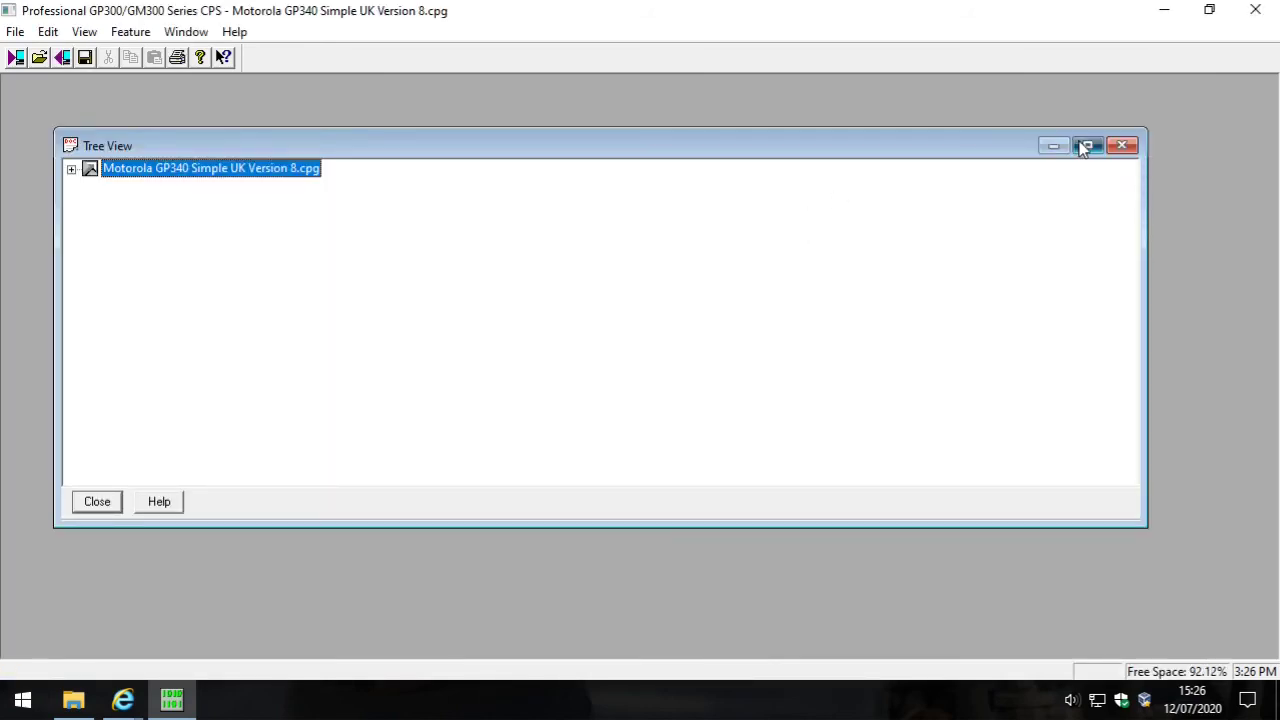
{"action": "left_click", "coordinate": [1082, 145]}
Check the codeplug version of the Version 8 file in Radio Information and close its window
{"action": "left_click", "coordinate": [20, 117]}
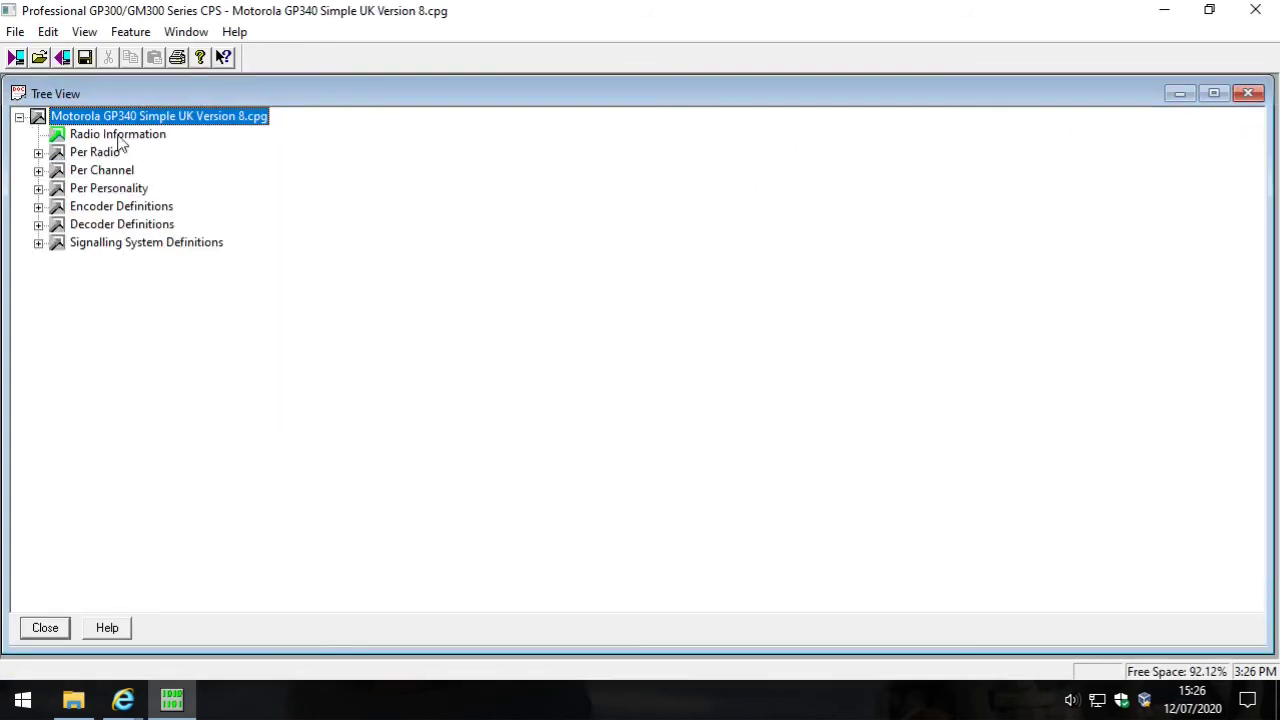
{"action": "double_click", "coordinate": [118, 136]}
{"action": "left_click", "coordinate": [712, 268]}
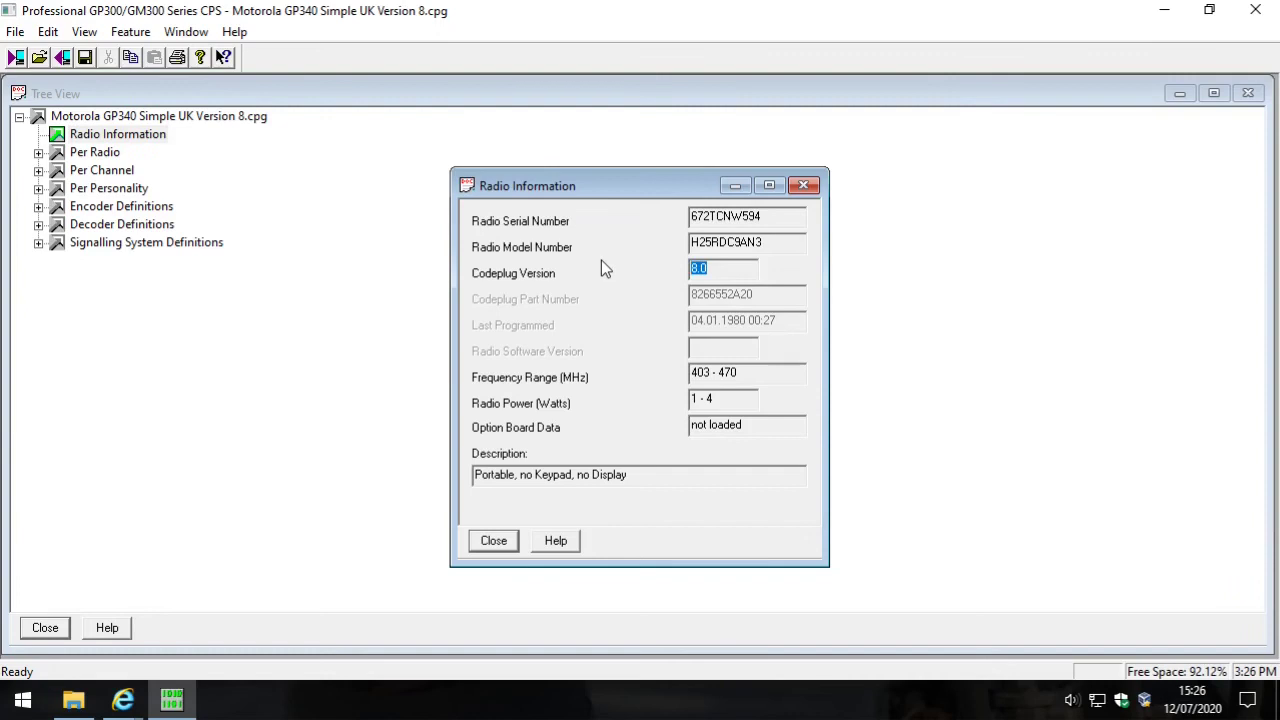
{"action": "left_click", "coordinate": [805, 186]}
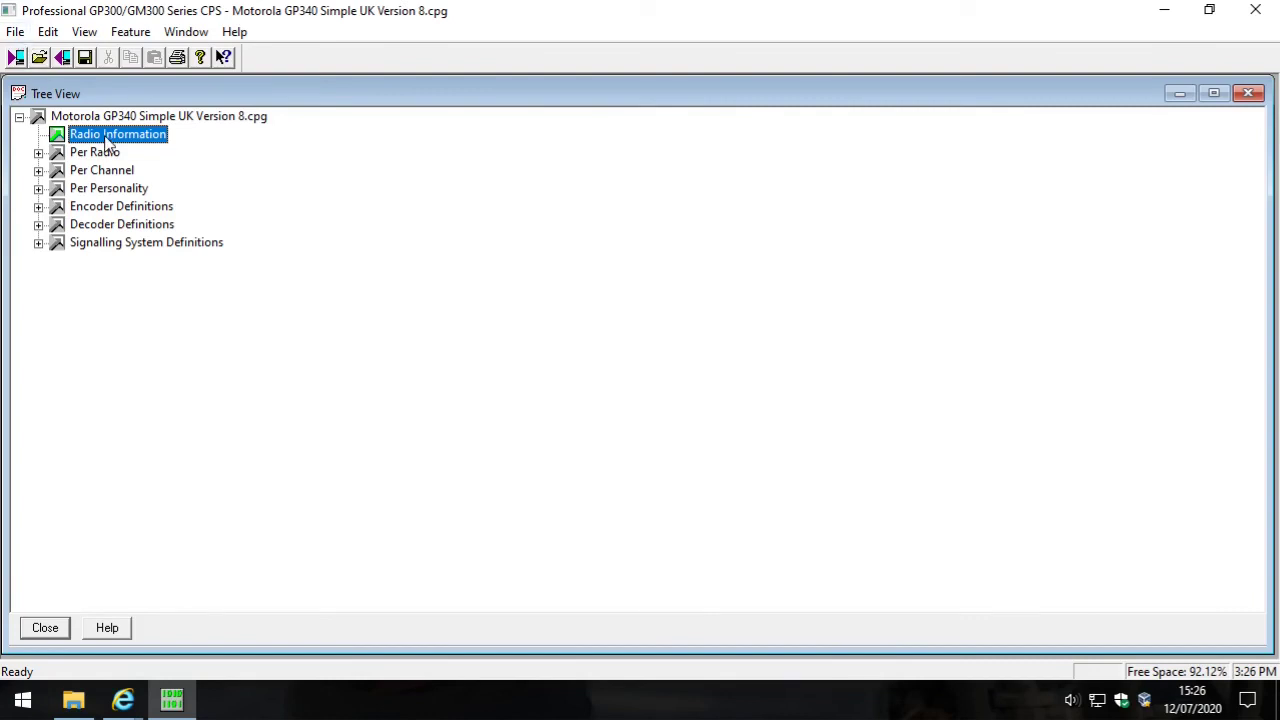
Check whether the Version 8 codeplug offers a further Upgrade Codeplug export
{"action": "left_click", "coordinate": [21, 38]}
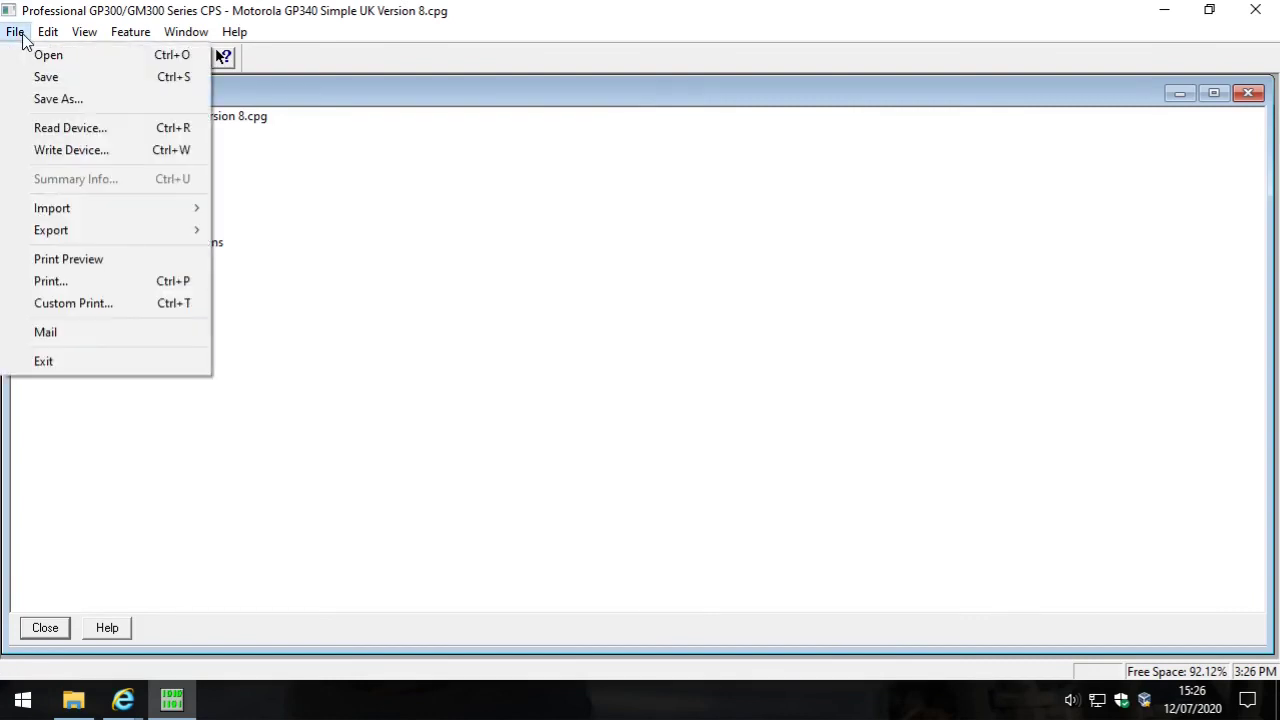
{"action": "mouse_move", "coordinate": [151, 230]}
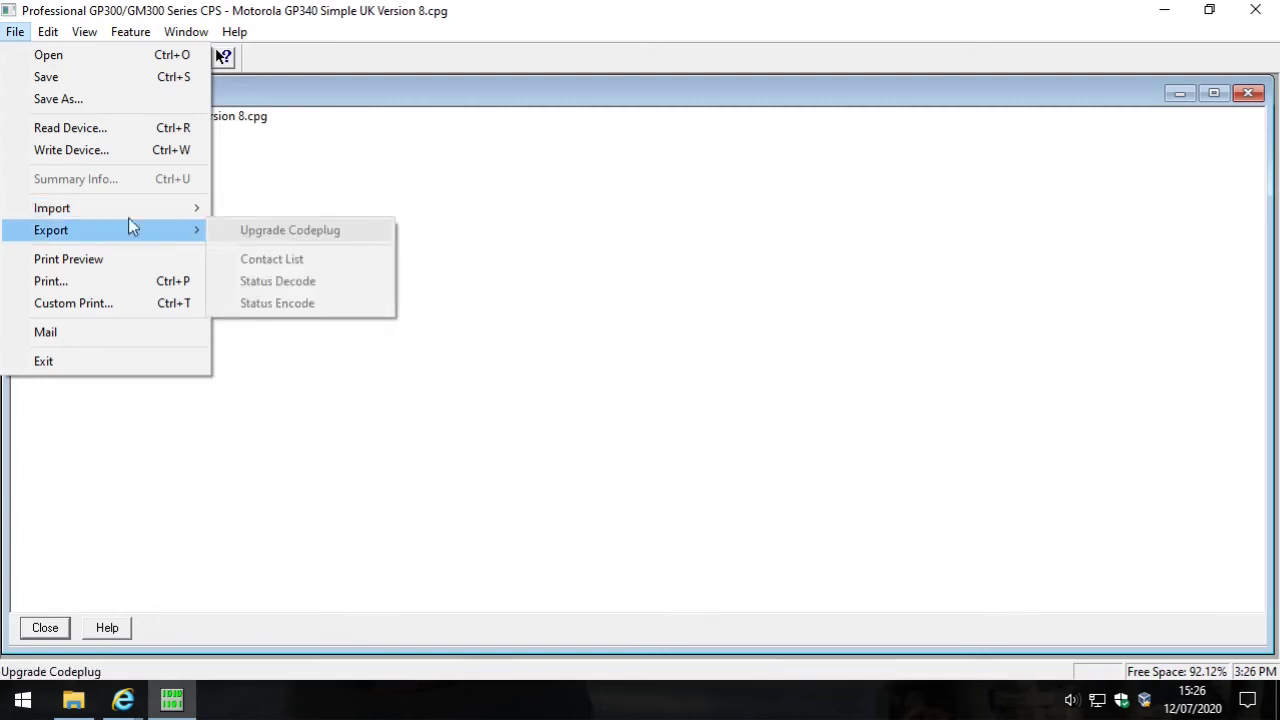
{"action": "left_click", "coordinate": [22, 33]}
Reopen Radio Information for the Version 8 file, highlight the codeplug version and close the window
{"action": "double_click", "coordinate": [122, 140]}
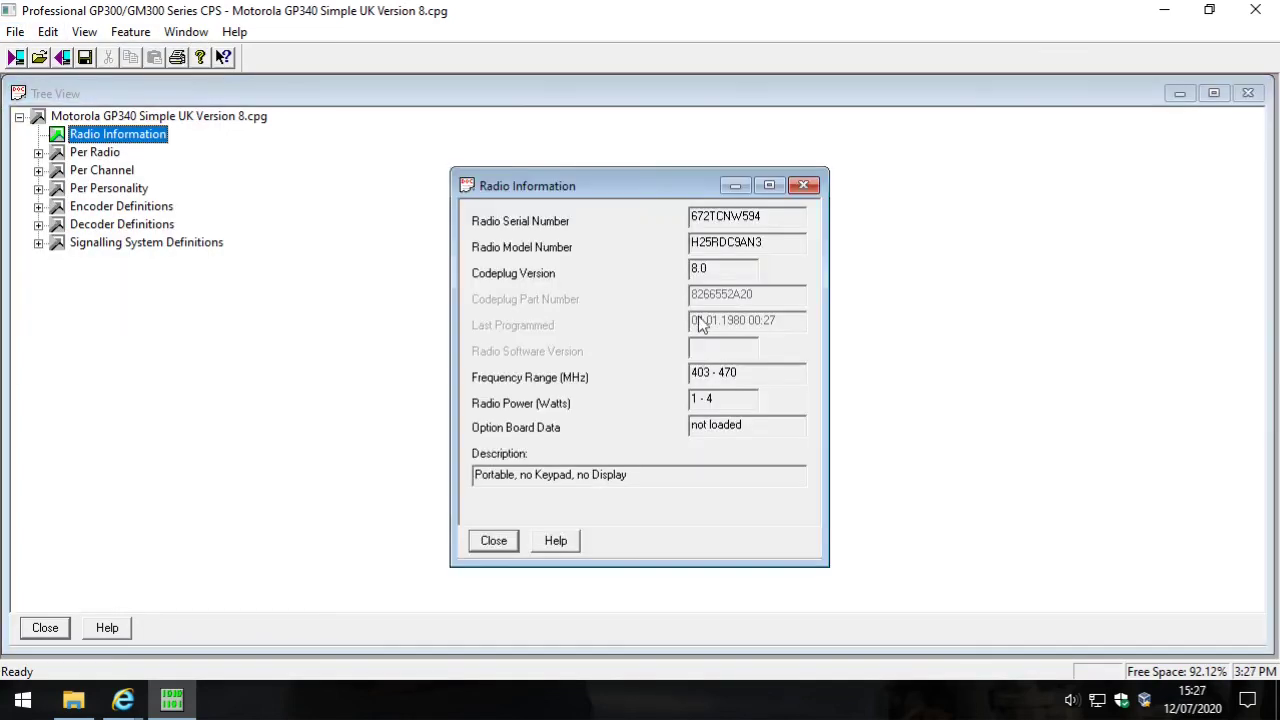
{"action": "double_click", "coordinate": [700, 270]}
{"action": "left_click", "coordinate": [706, 274]}
{"action": "double_click", "coordinate": [707, 275]}
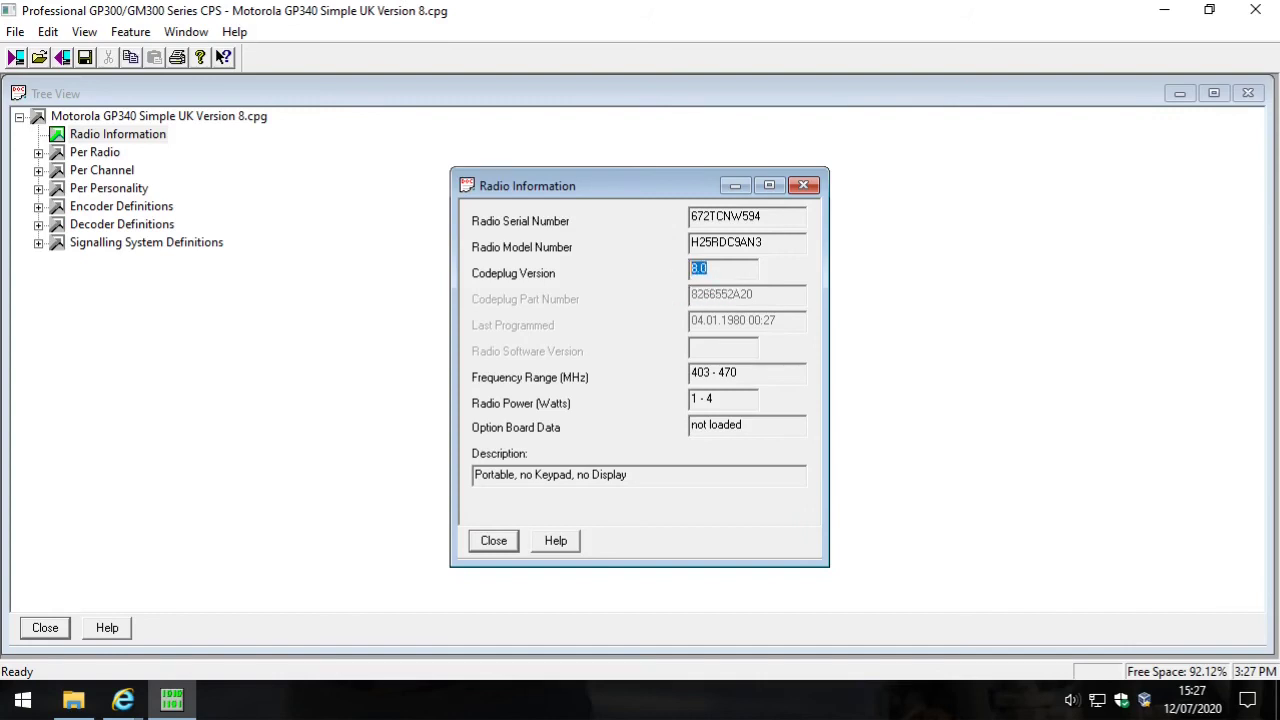
{"action": "left_click", "coordinate": [803, 185]}
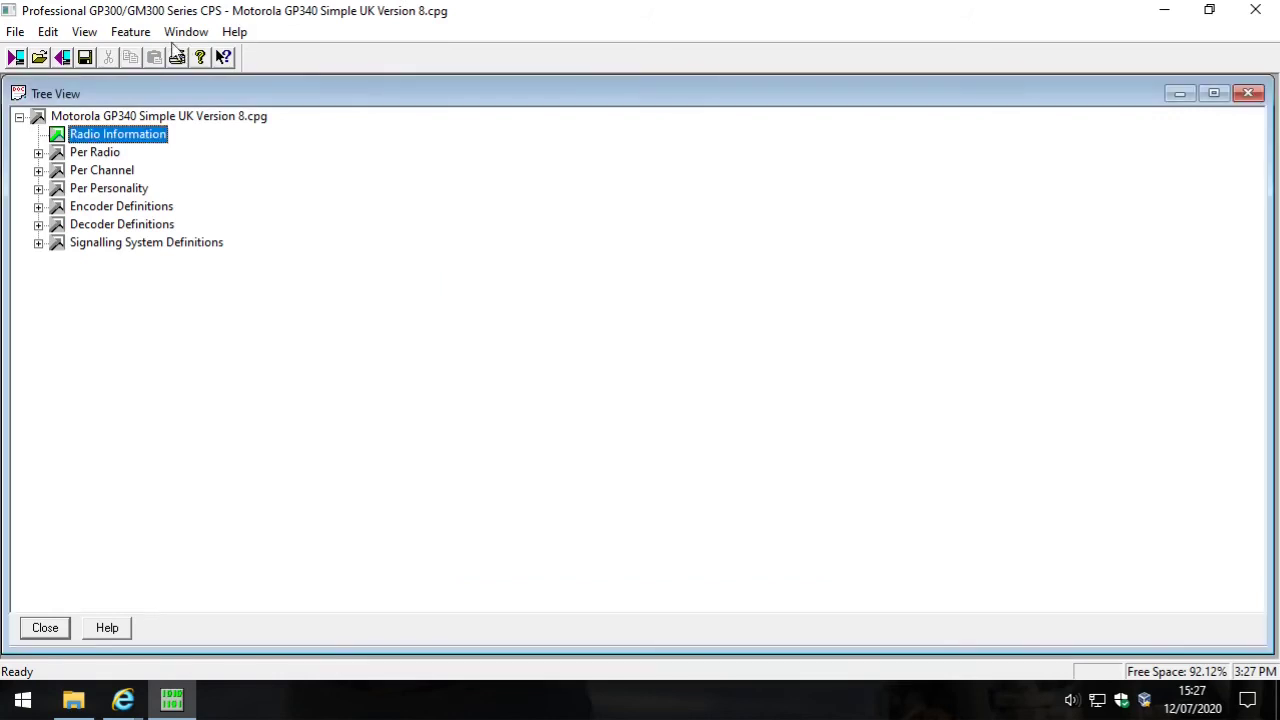
Review the export options for the Version 8 codeplug again, particularly Upgrade Codeplug, without exporting anything
{"action": "left_click", "coordinate": [18, 33]}
{"action": "mouse_move", "coordinate": [98, 226]}
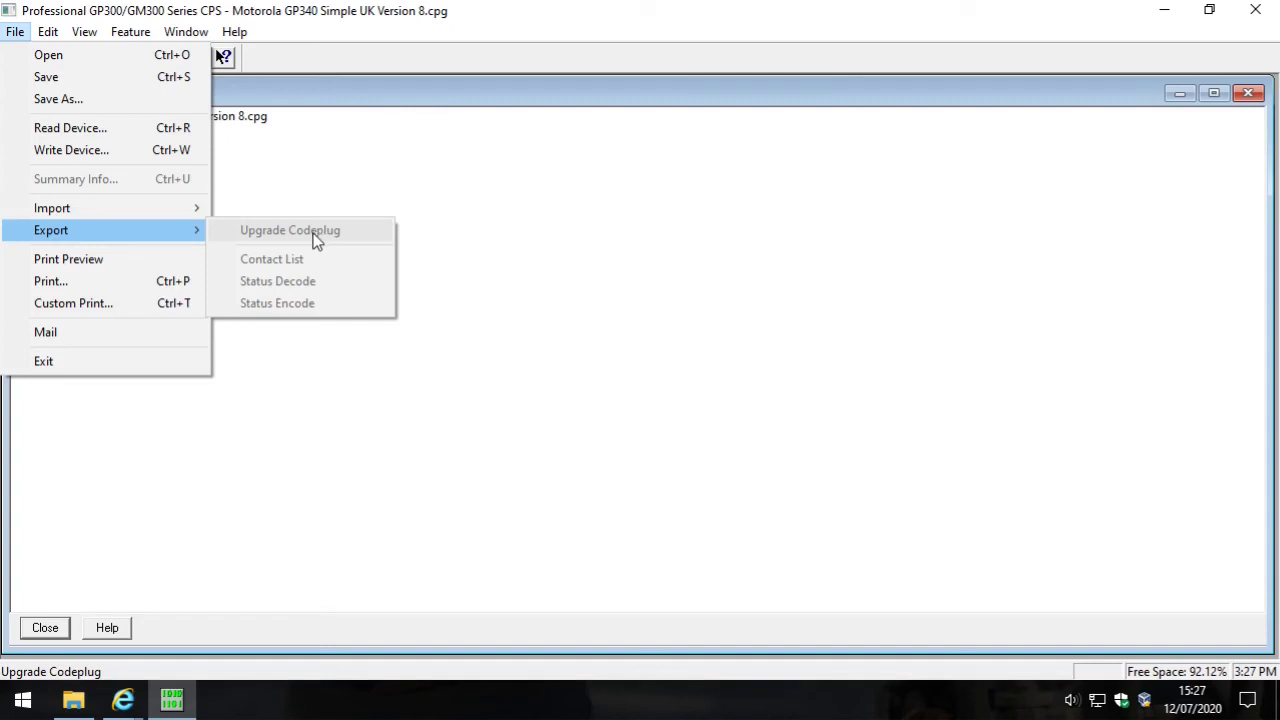
{"action": "key", "text": "Escape"}
{"action": "key", "text": "Escape"}
Switch to File Explorer and show the saved codeplug files in the Documents folder
{"action": "key", "text": "super+e"}
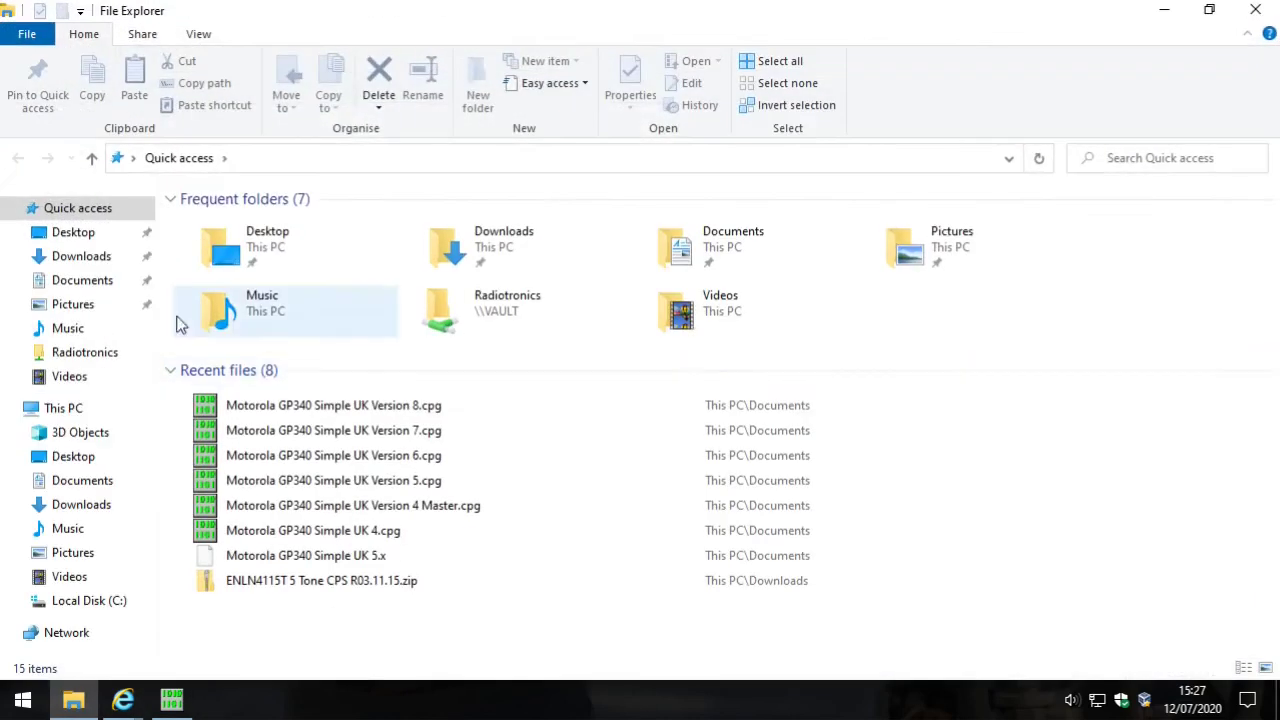
{"action": "left_click", "coordinate": [84, 284]}
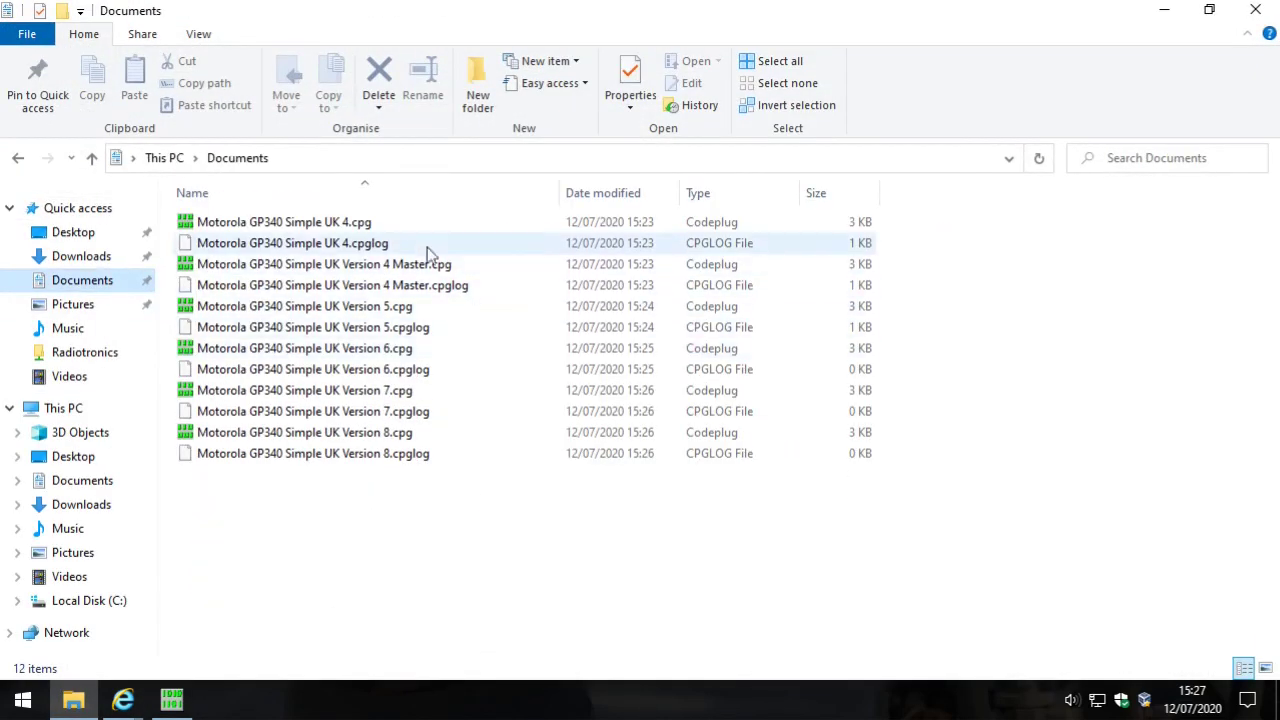
Highlight all the .cpglog files among the saved Motorola GP340 codeplugs, then clear the selection
{"action": "left_click", "coordinate": [373, 248]}
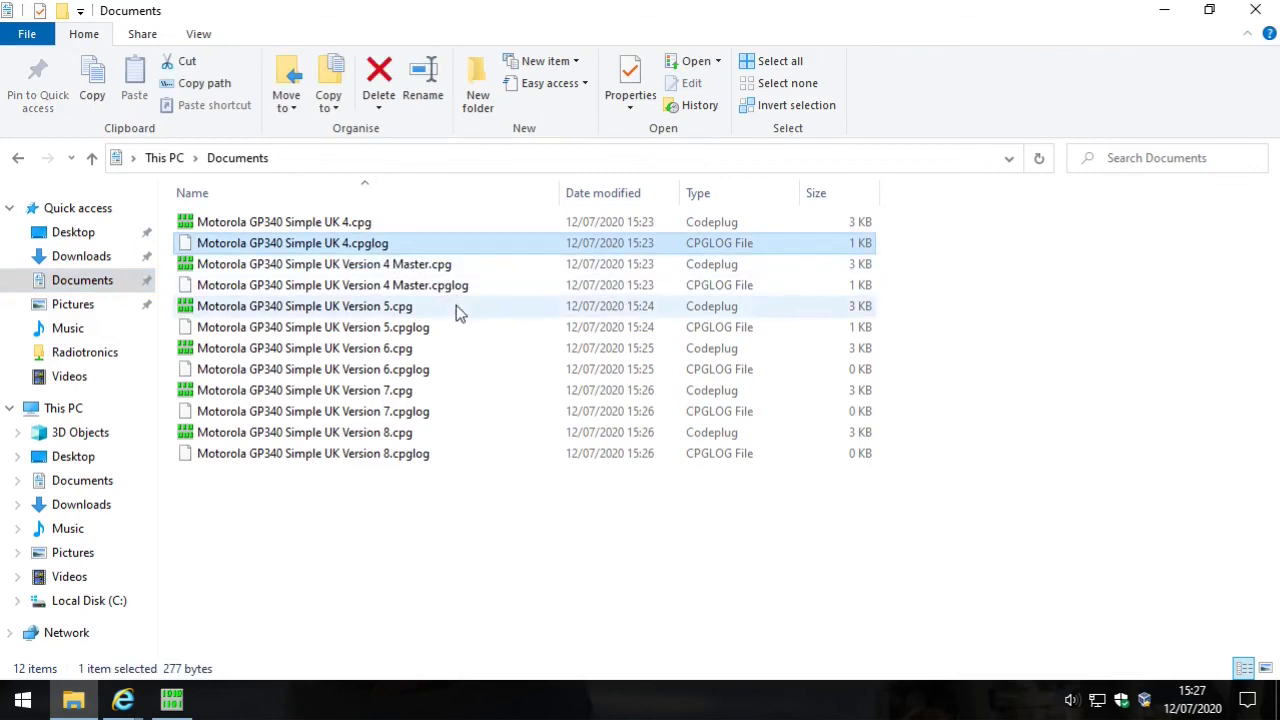
{"action": "left_click", "coordinate": [476, 285], "text": "ctrl"}
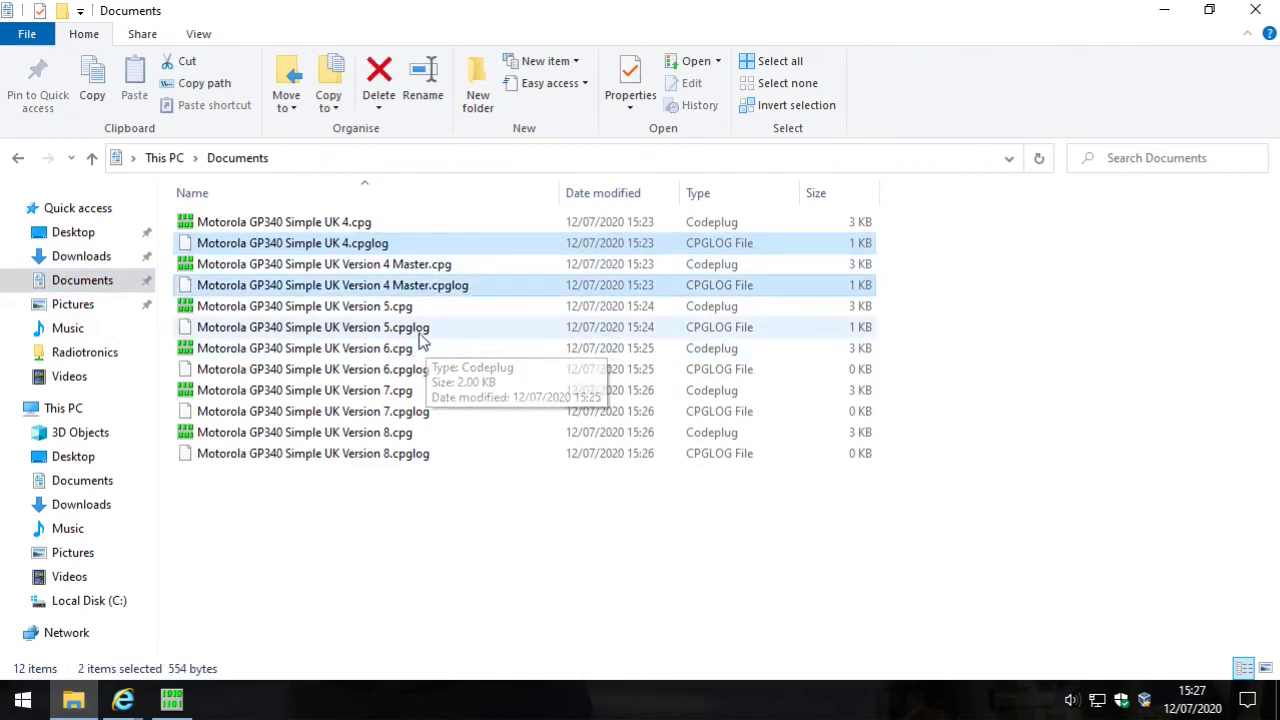
{"action": "left_click", "coordinate": [412, 328], "text": "ctrl"}
{"action": "left_click", "coordinate": [412, 369], "text": "ctrl"}
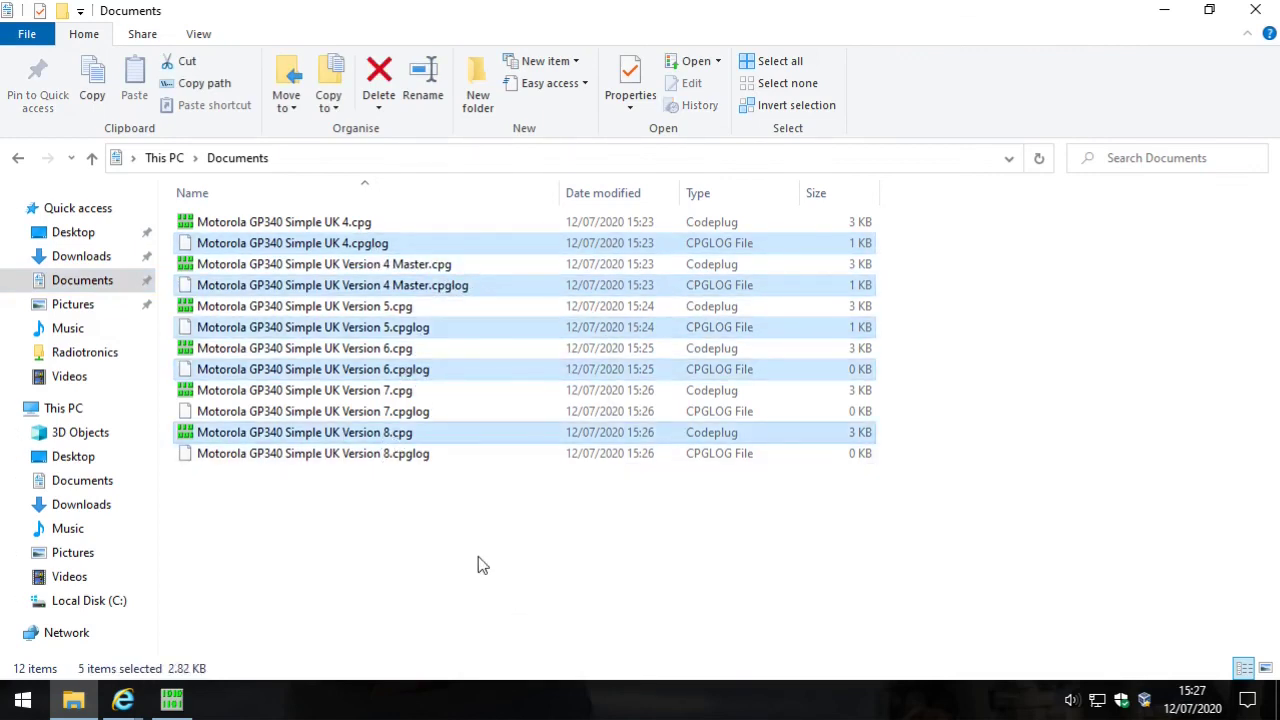
{"action": "left_click", "coordinate": [430, 436], "text": "ctrl"}
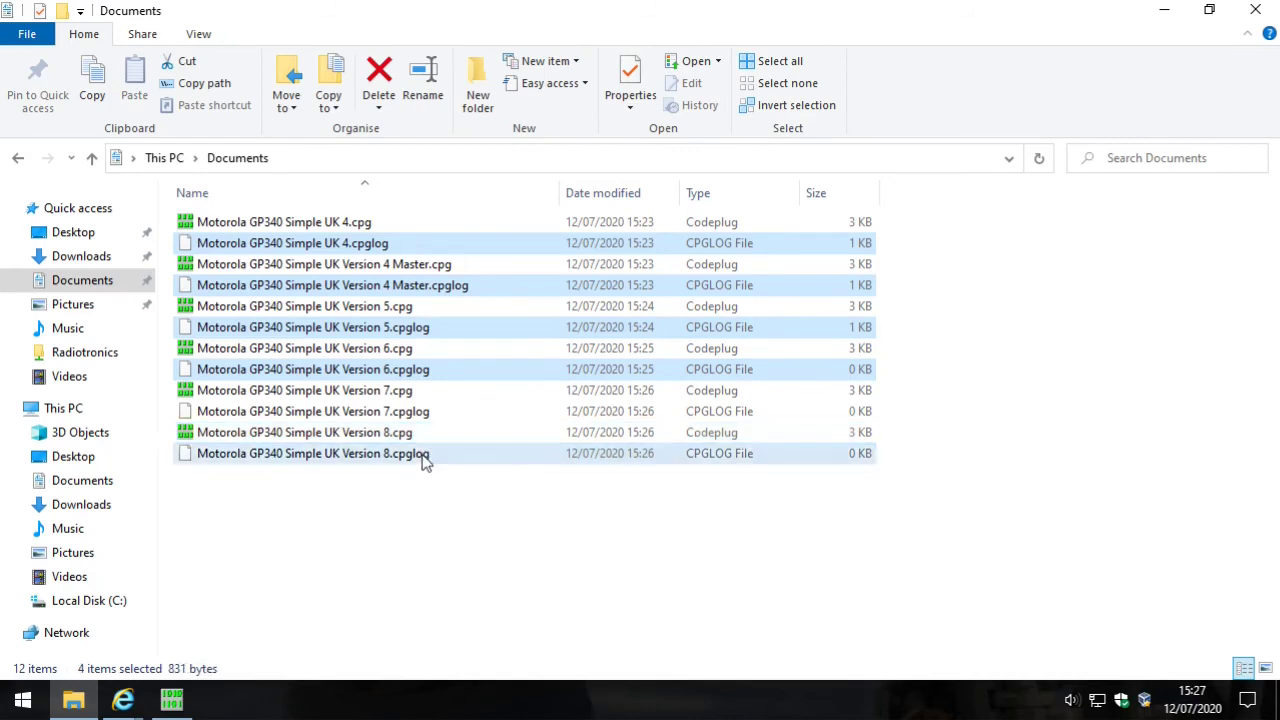
{"action": "left_click", "coordinate": [423, 457], "text": "ctrl"}
{"action": "left_click", "coordinate": [436, 414], "text": "ctrl"}
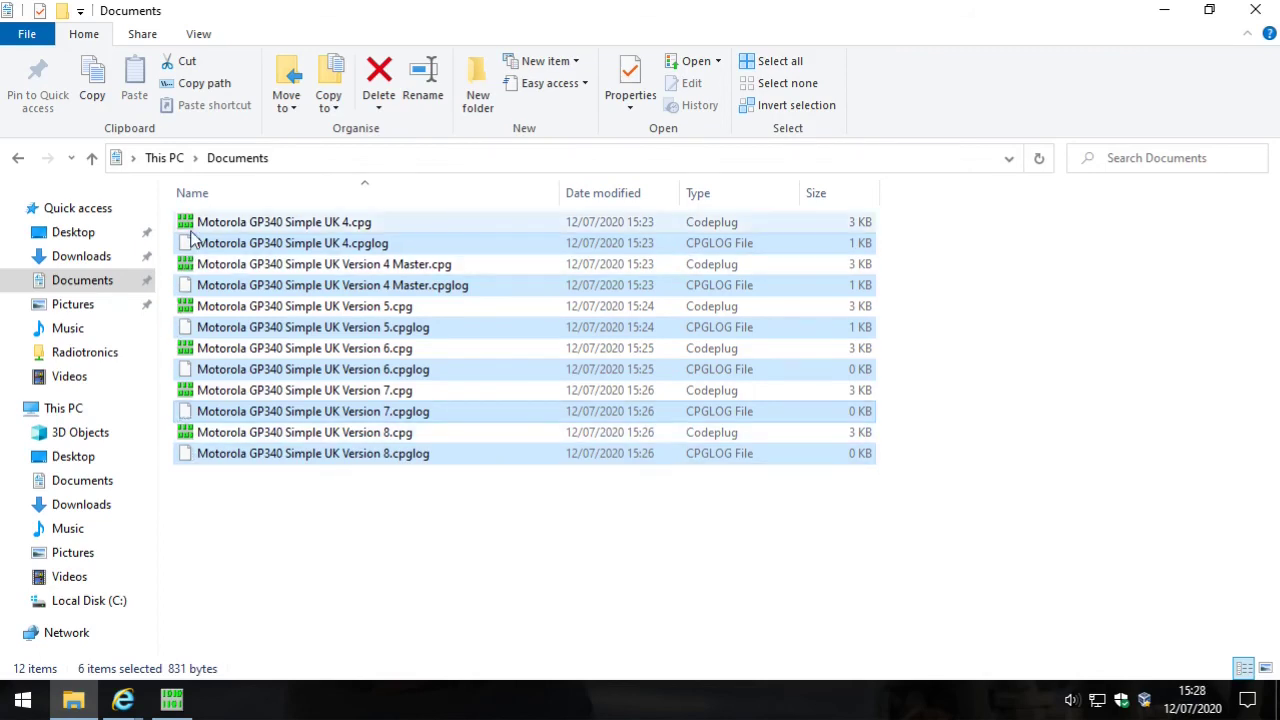
{"action": "left_click", "coordinate": [446, 598]}
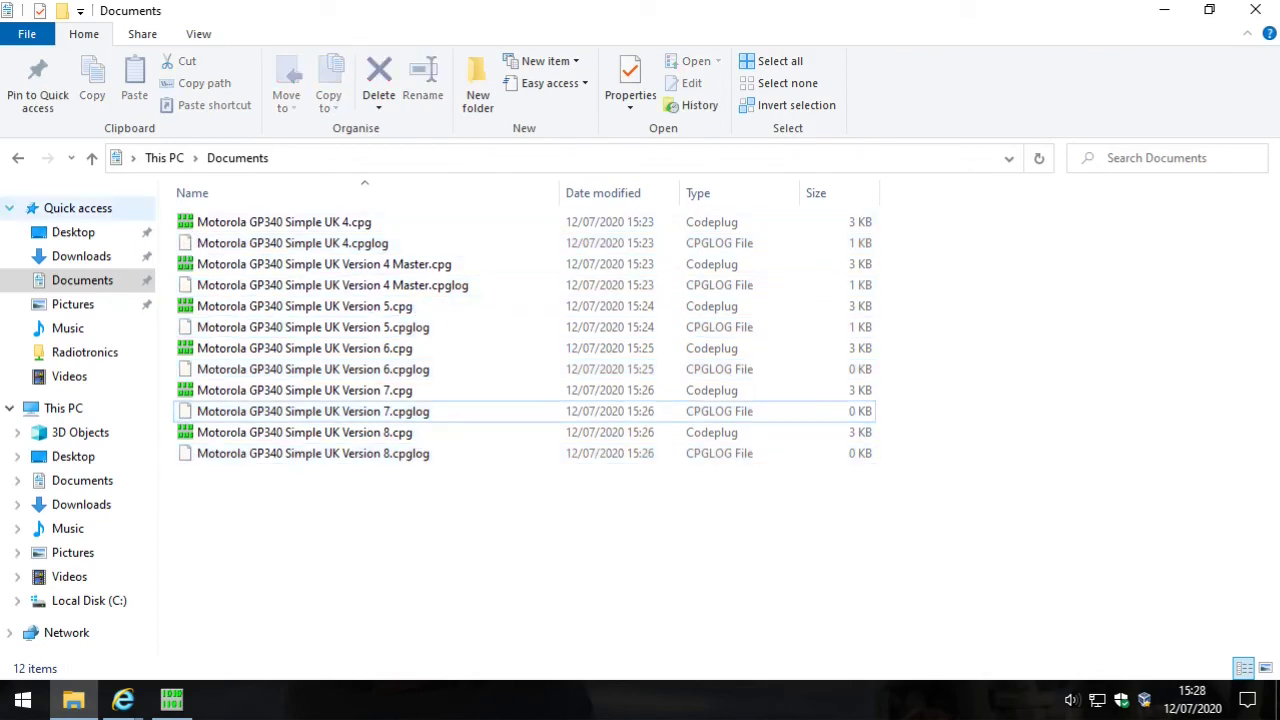
Highlight each .cpg codeplug in turn, from Simple UK 4 and Version 4 Master up to Version 8, and clear the selection
{"action": "left_click", "coordinate": [394, 227]}
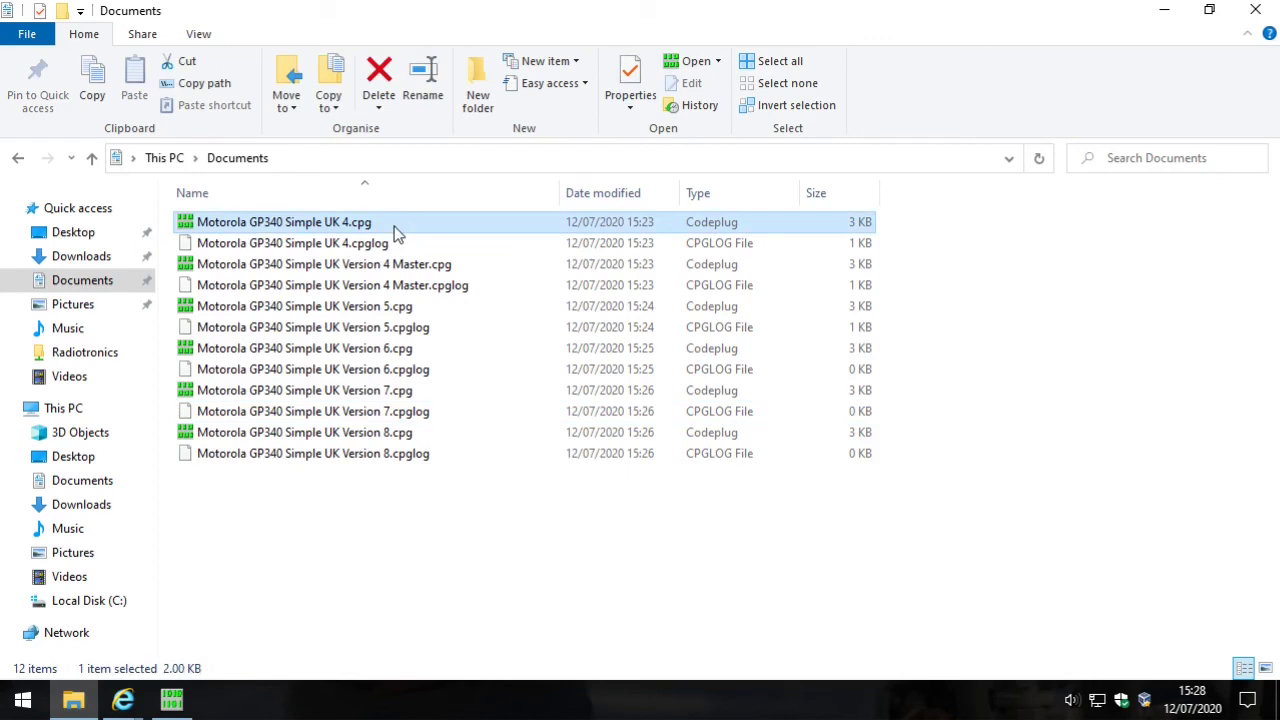
{"action": "left_click", "coordinate": [452, 268]}
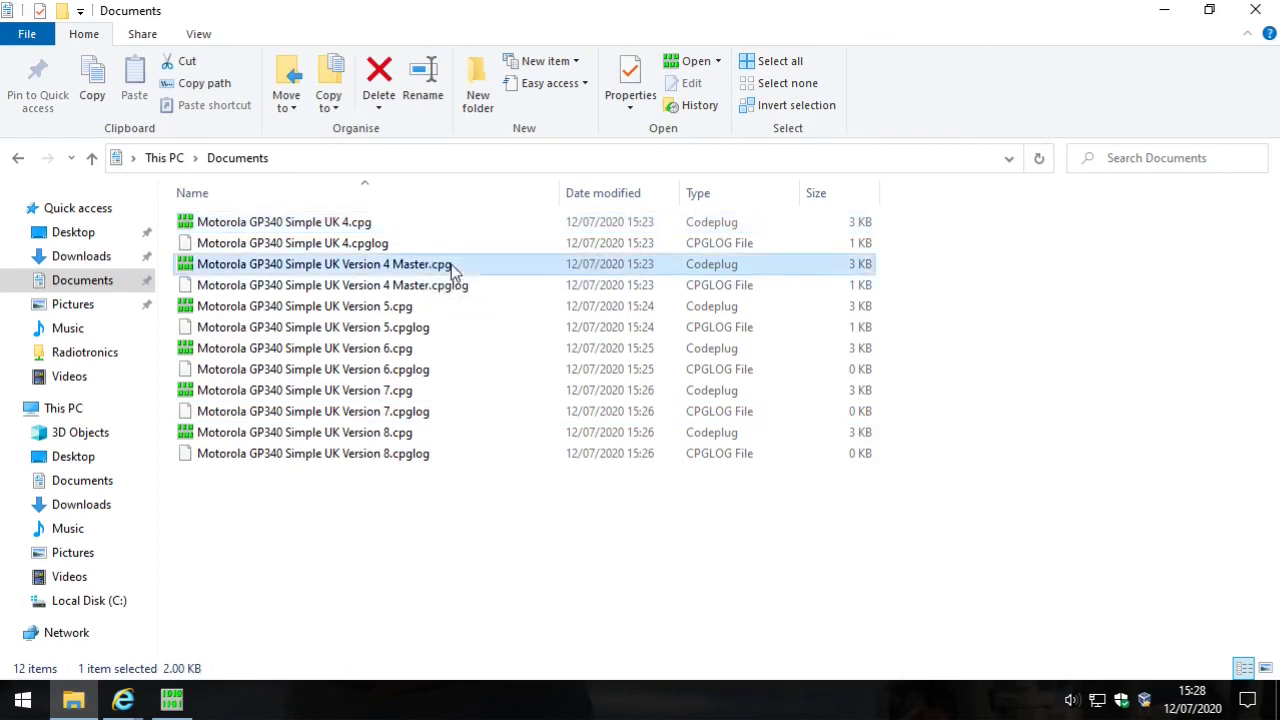
{"action": "left_click", "coordinate": [413, 306]}
{"action": "left_click", "coordinate": [420, 348]}
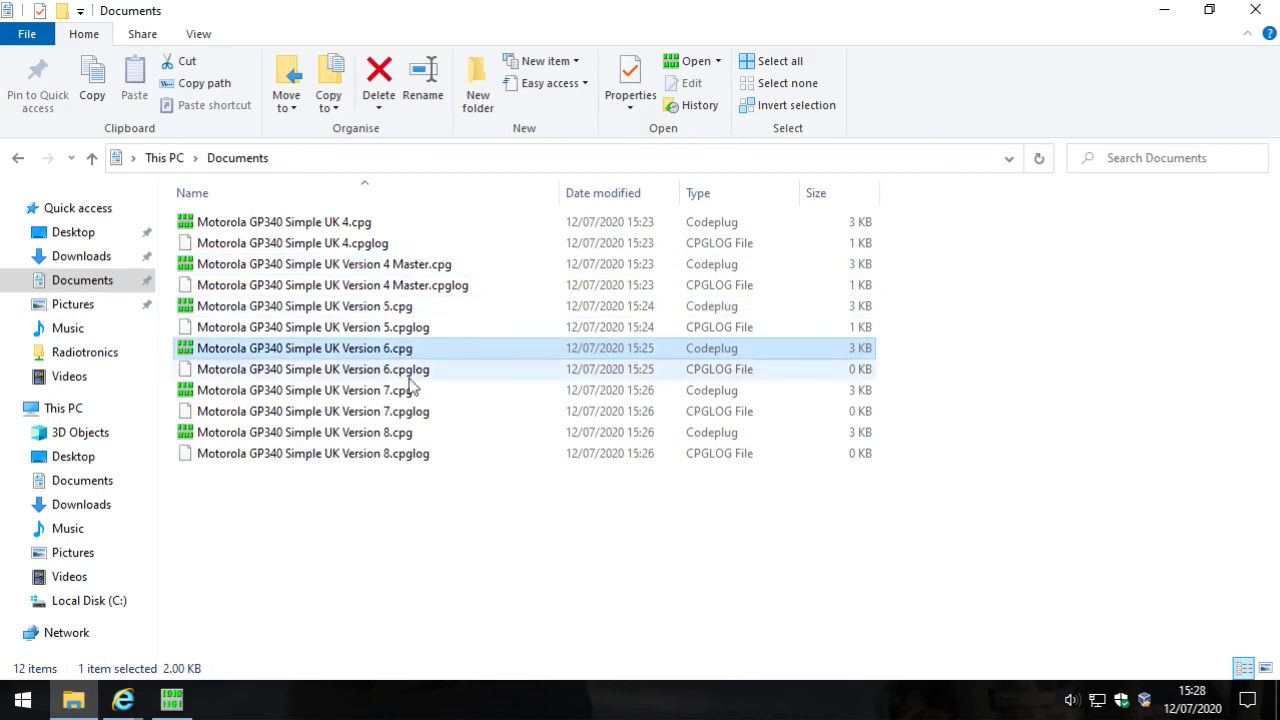
{"action": "left_click", "coordinate": [425, 390]}
{"action": "left_click", "coordinate": [450, 432]}
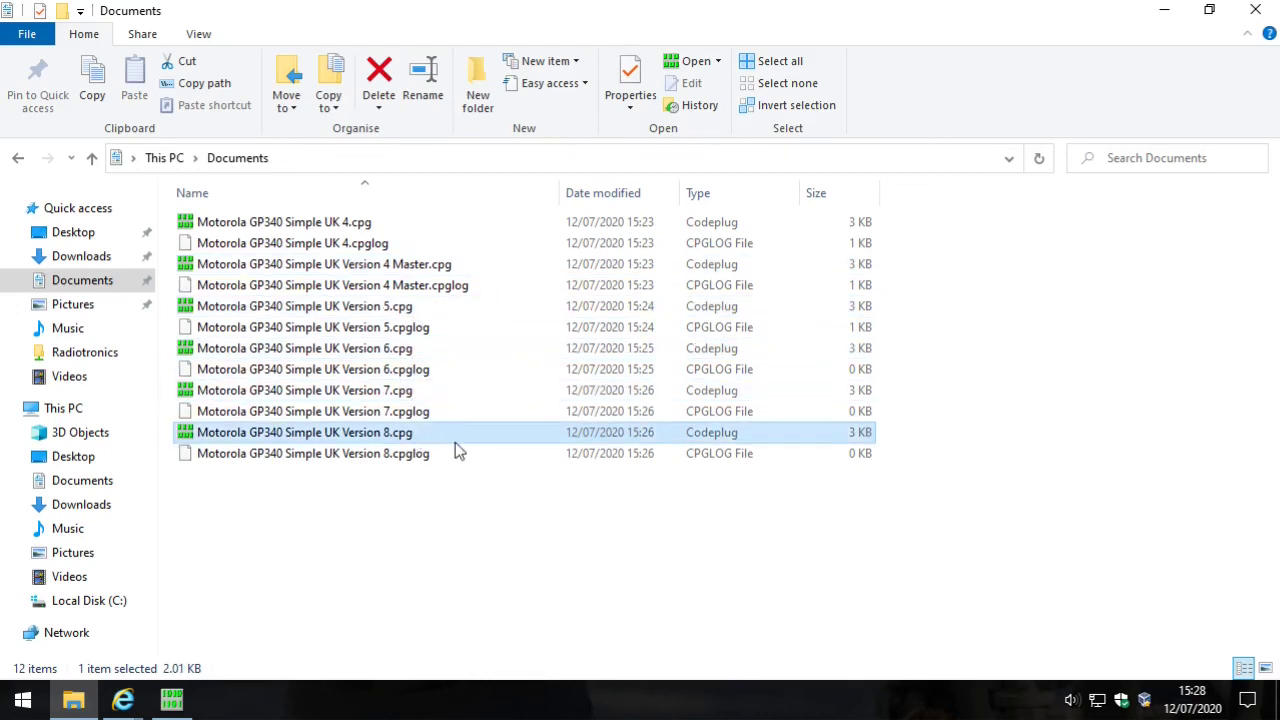
{"action": "left_click", "coordinate": [437, 522]}
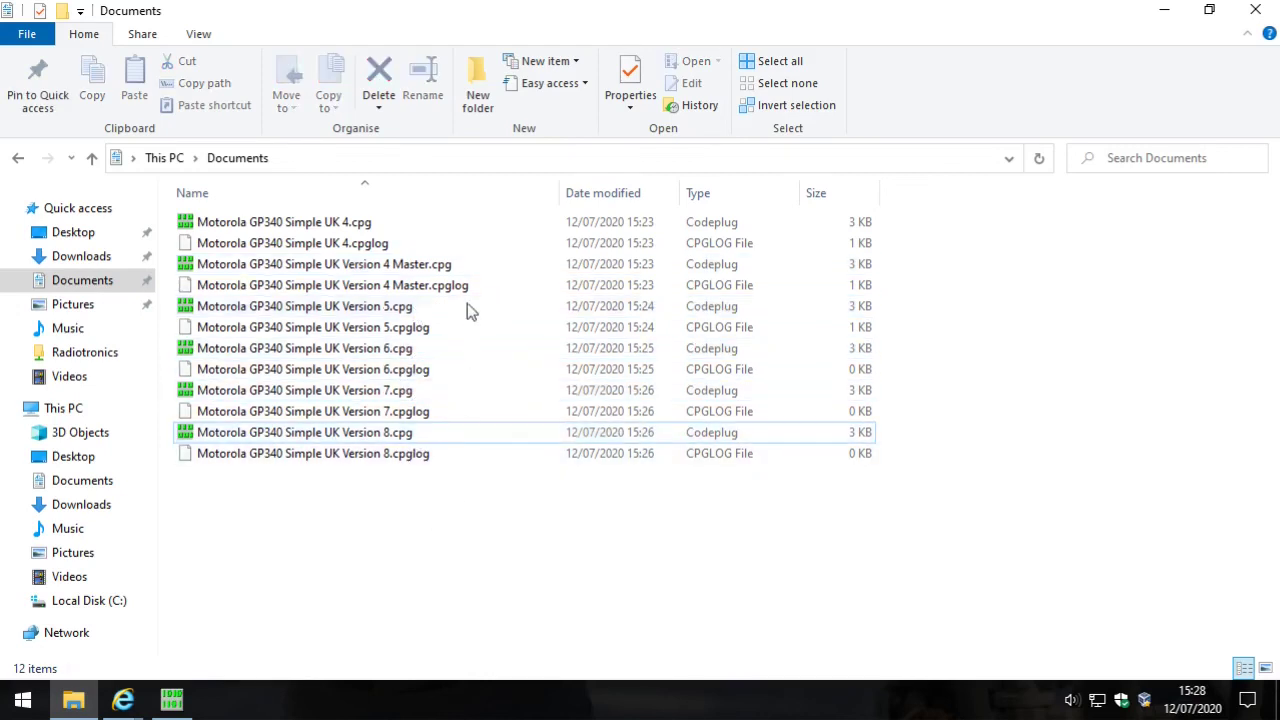
Point out the Version 4 Master codeplug again, followed by the upgraded Version 5, 6, 7 and 8 files
{"action": "left_click", "coordinate": [411, 266]}
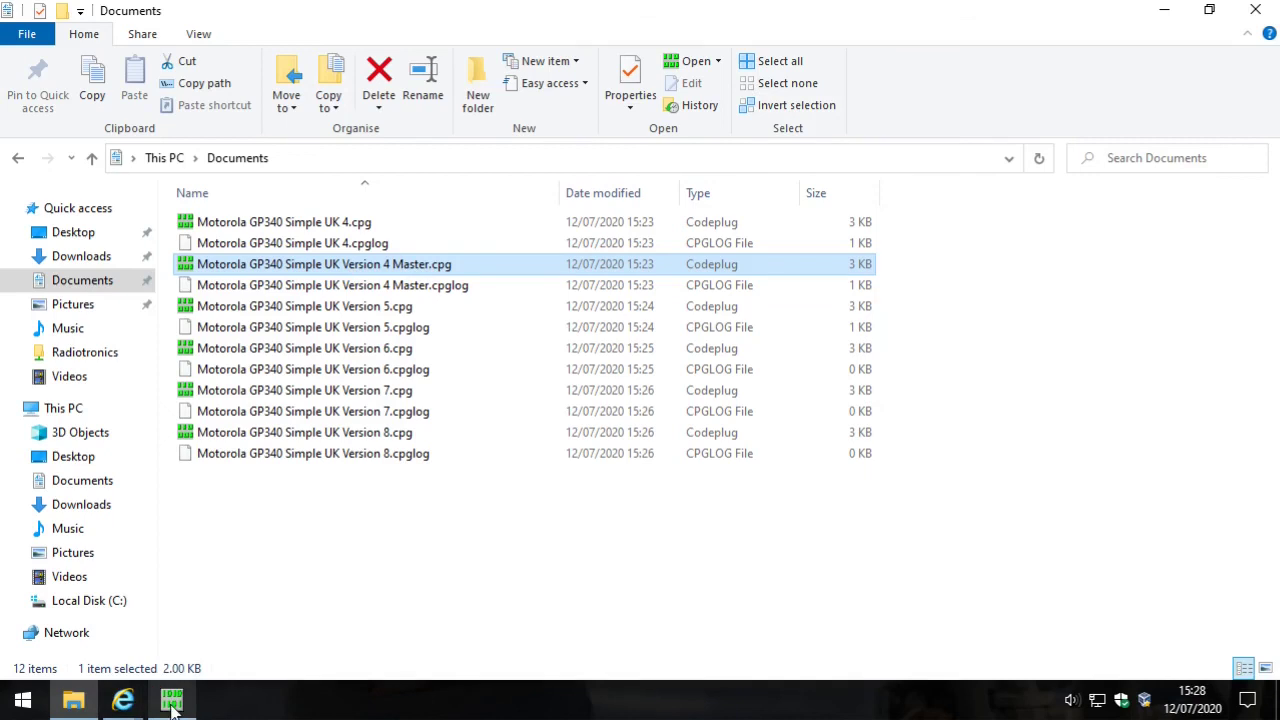
{"action": "mouse_move", "coordinate": [172, 706]}
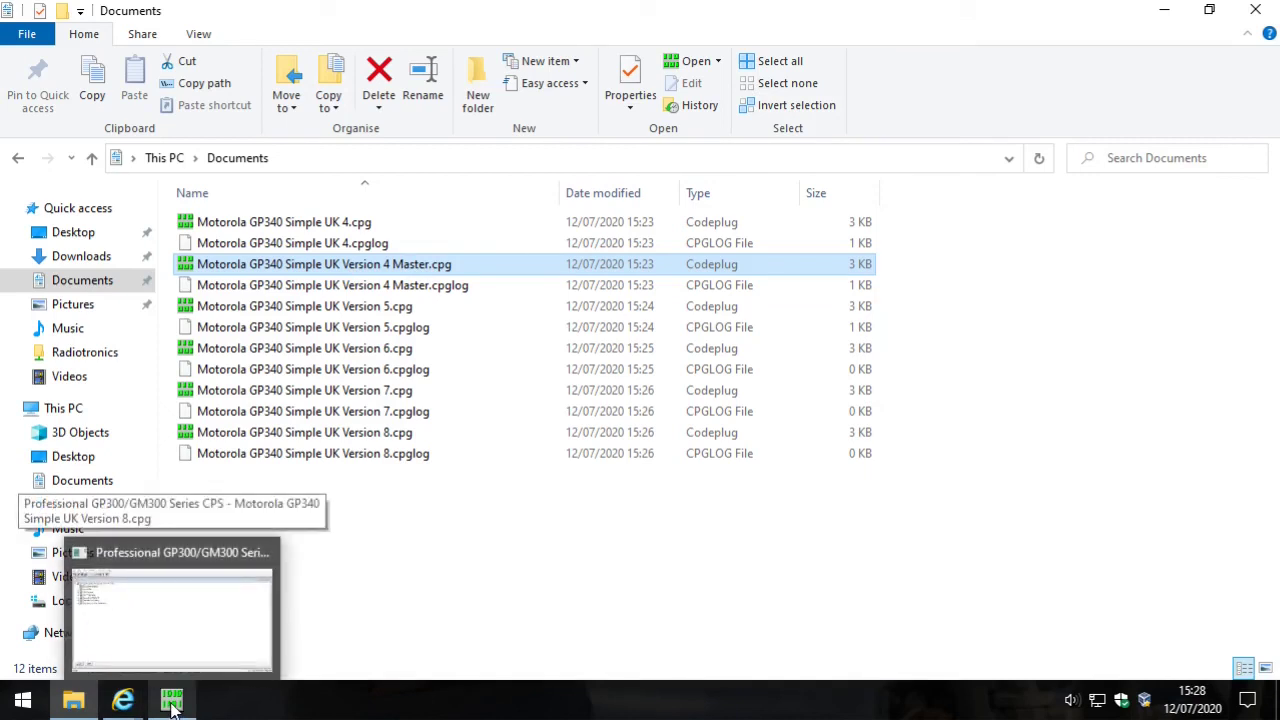
{"action": "left_click", "coordinate": [430, 286]}
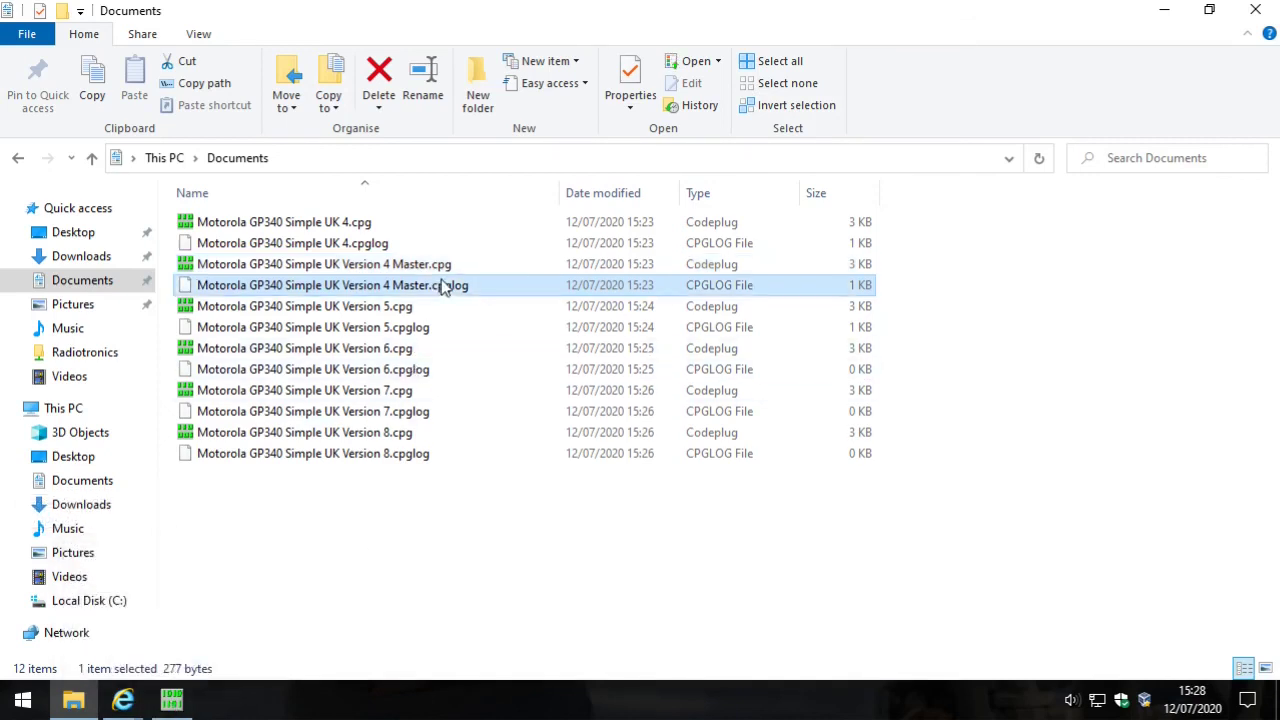
{"action": "left_click", "coordinate": [422, 309]}
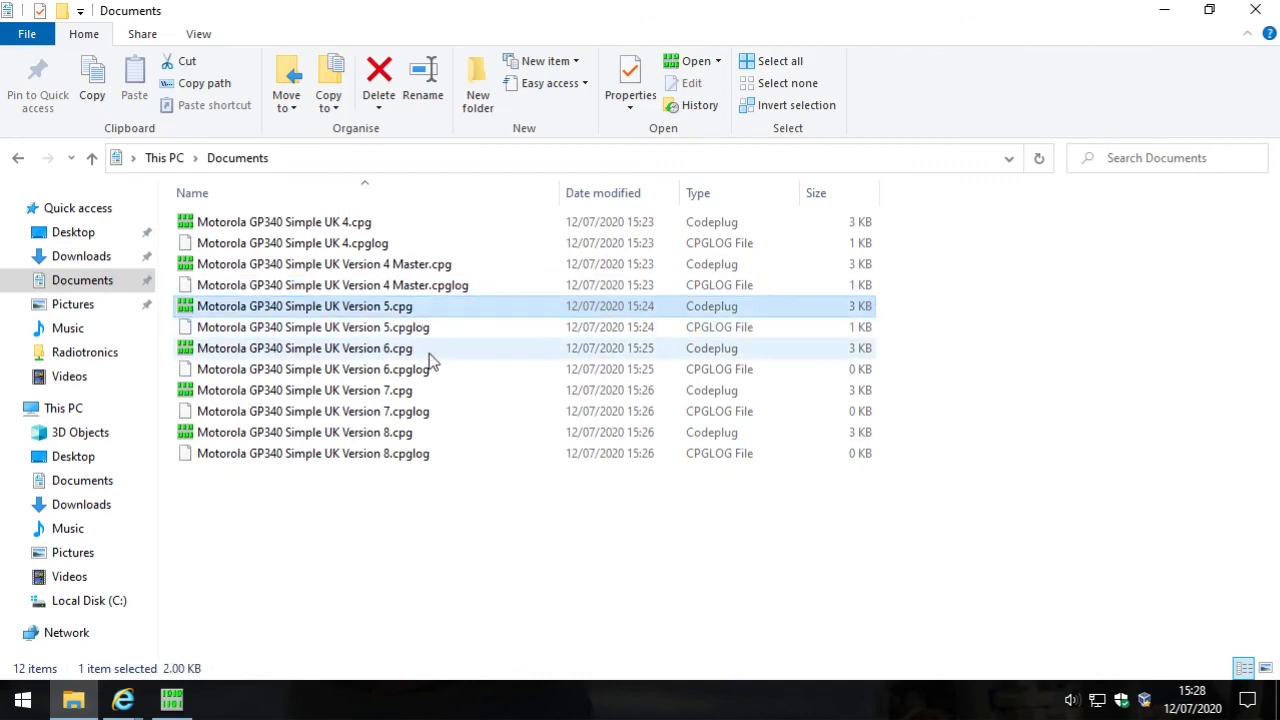
{"action": "left_click", "coordinate": [428, 354]}
{"action": "left_click", "coordinate": [415, 396]}
{"action": "left_click", "coordinate": [408, 434]}
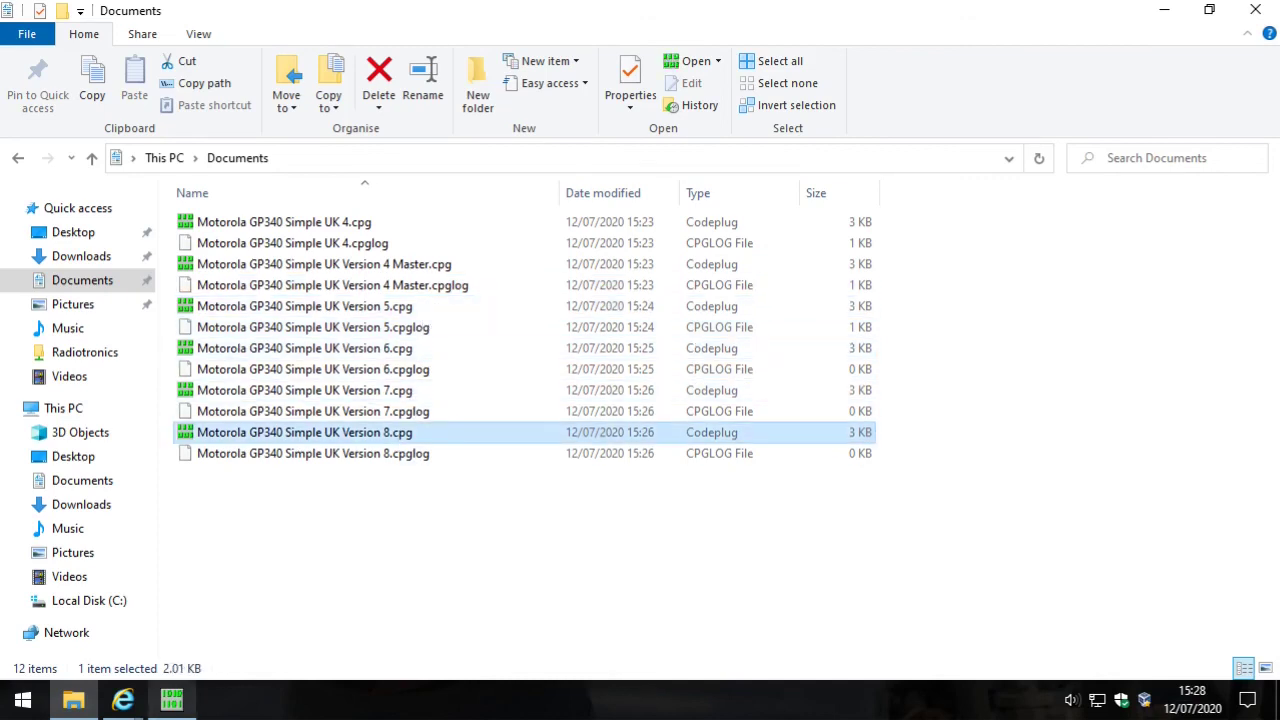
Switch to the GP300/GM300 Series CPS and open Motorola GP340 Simple UK Version 4 Master.cpg from Documents
{"action": "left_click", "coordinate": [172, 700]}
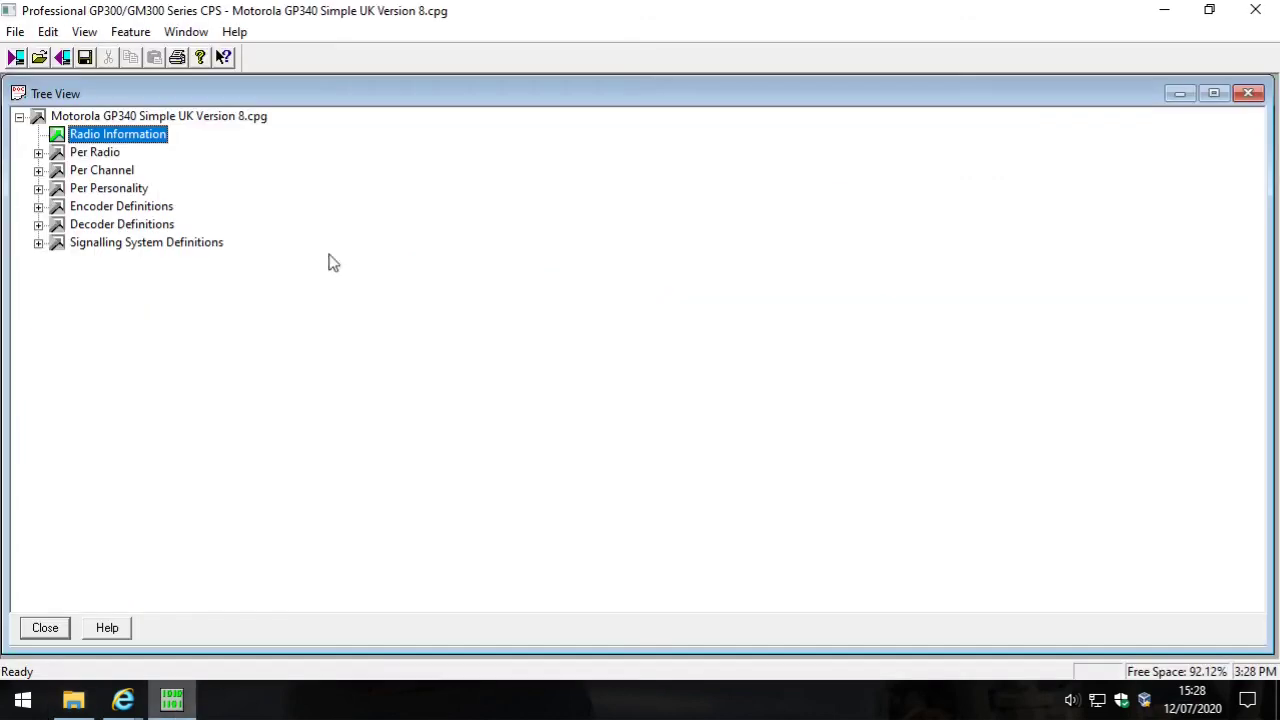
{"action": "left_click", "coordinate": [39, 57]}
{"action": "left_click", "coordinate": [697, 389]}
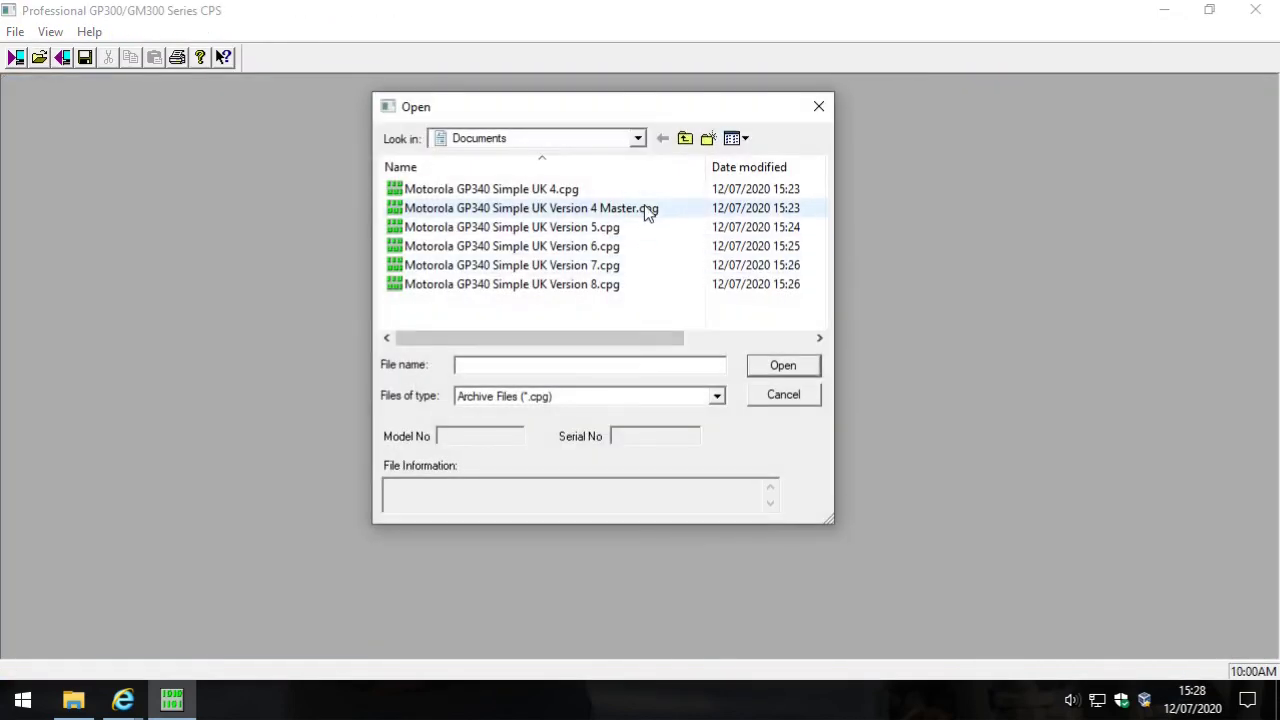
{"action": "left_click", "coordinate": [622, 227]}
{"action": "left_click", "coordinate": [623, 245]}
{"action": "left_click", "coordinate": [620, 265]}
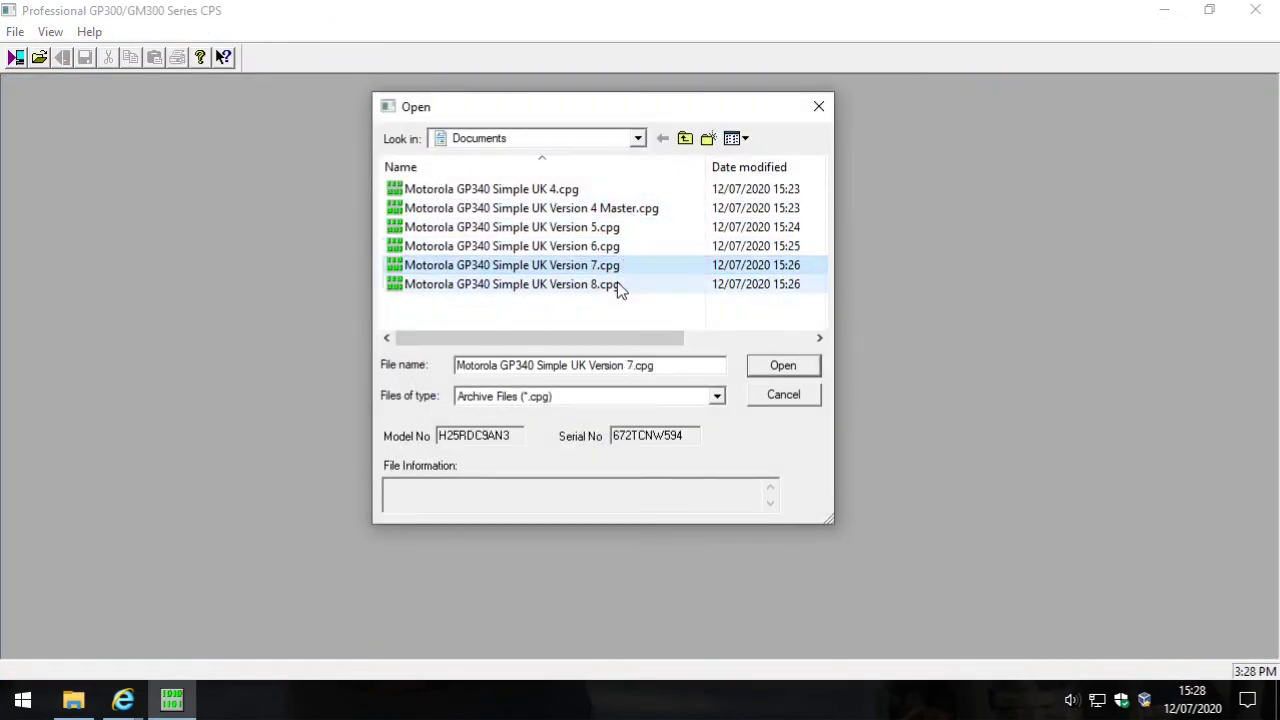
{"action": "left_click", "coordinate": [636, 285]}
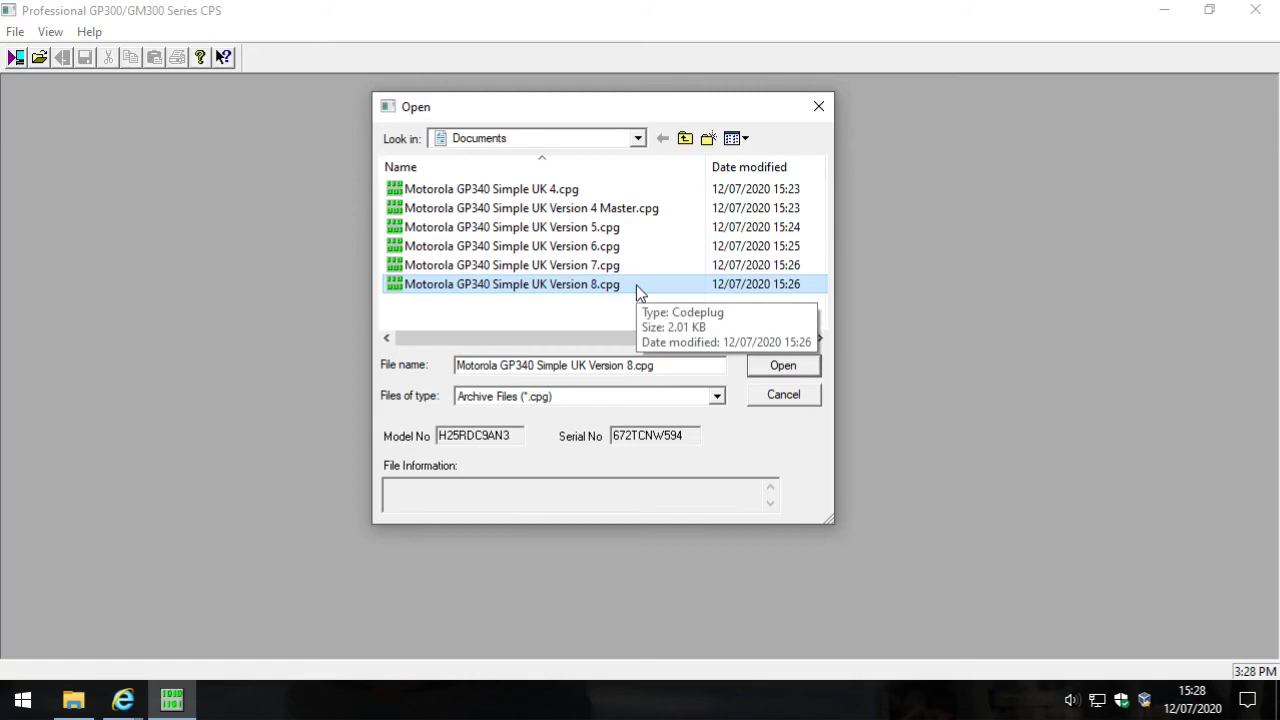
{"action": "left_click", "coordinate": [643, 208]}
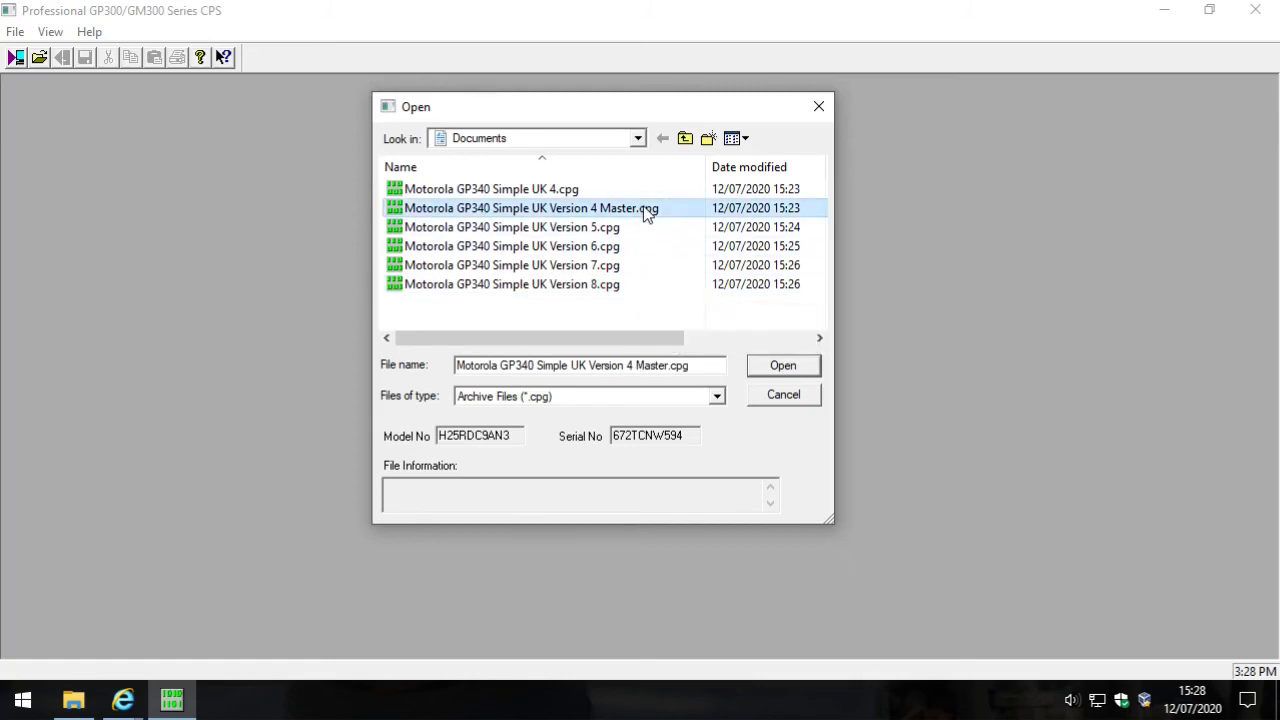
{"action": "left_click", "coordinate": [788, 366]}
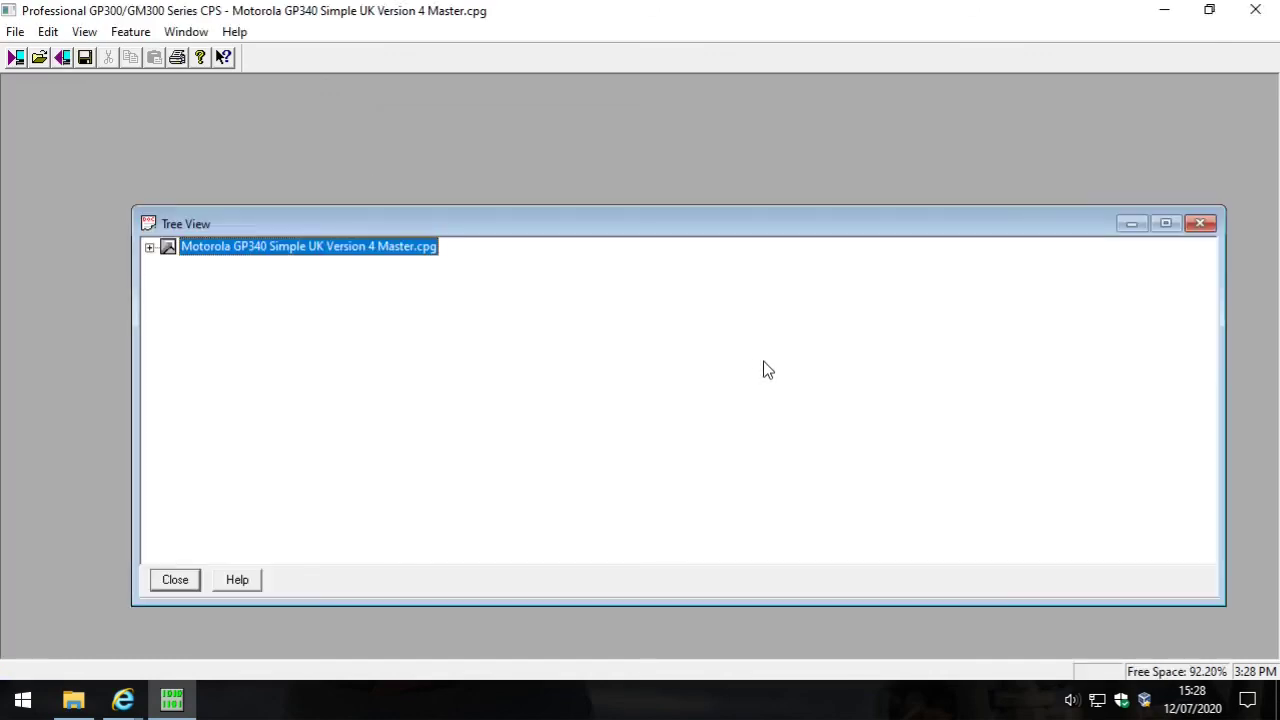
Expand the Version 4 Master codeplug tree, maximise the Tree View and look through the Per Radio entries
{"action": "left_click", "coordinate": [150, 247]}
{"action": "left_click_drag", "start_coordinate": [323, 223], "coordinate": [252, 108]}
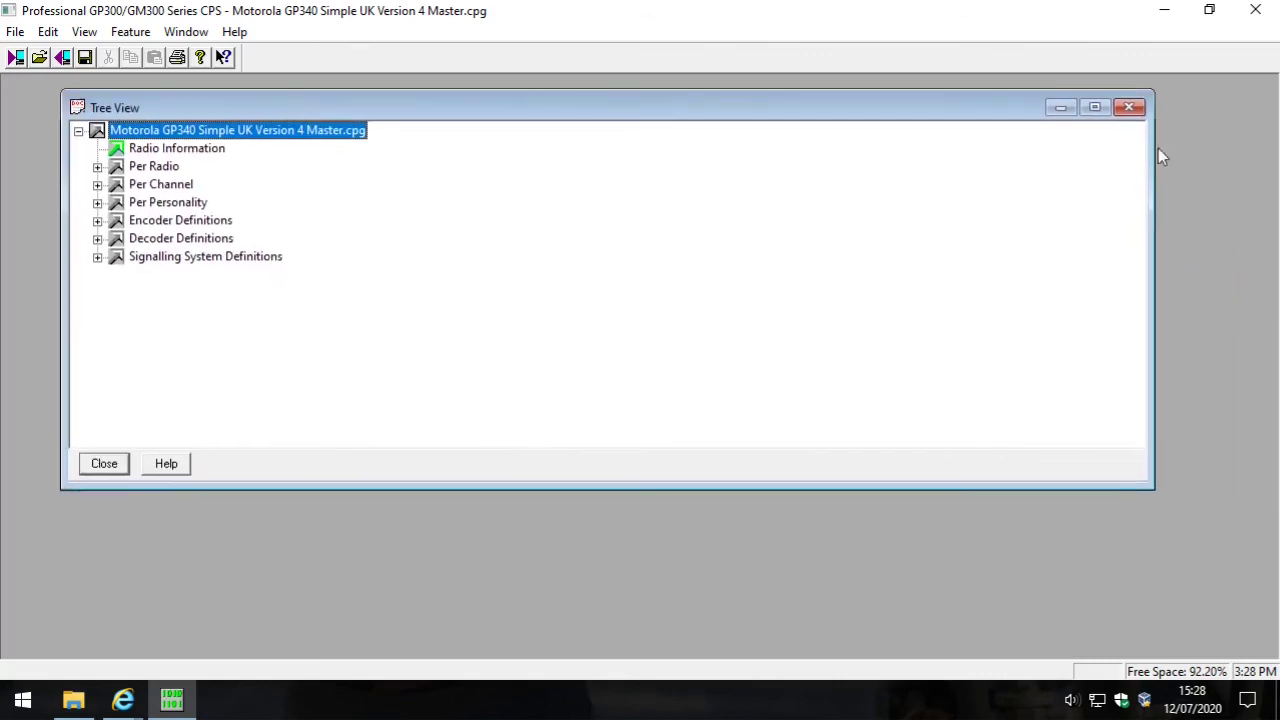
{"action": "left_click", "coordinate": [1094, 107]}
{"action": "left_click", "coordinate": [38, 152]}
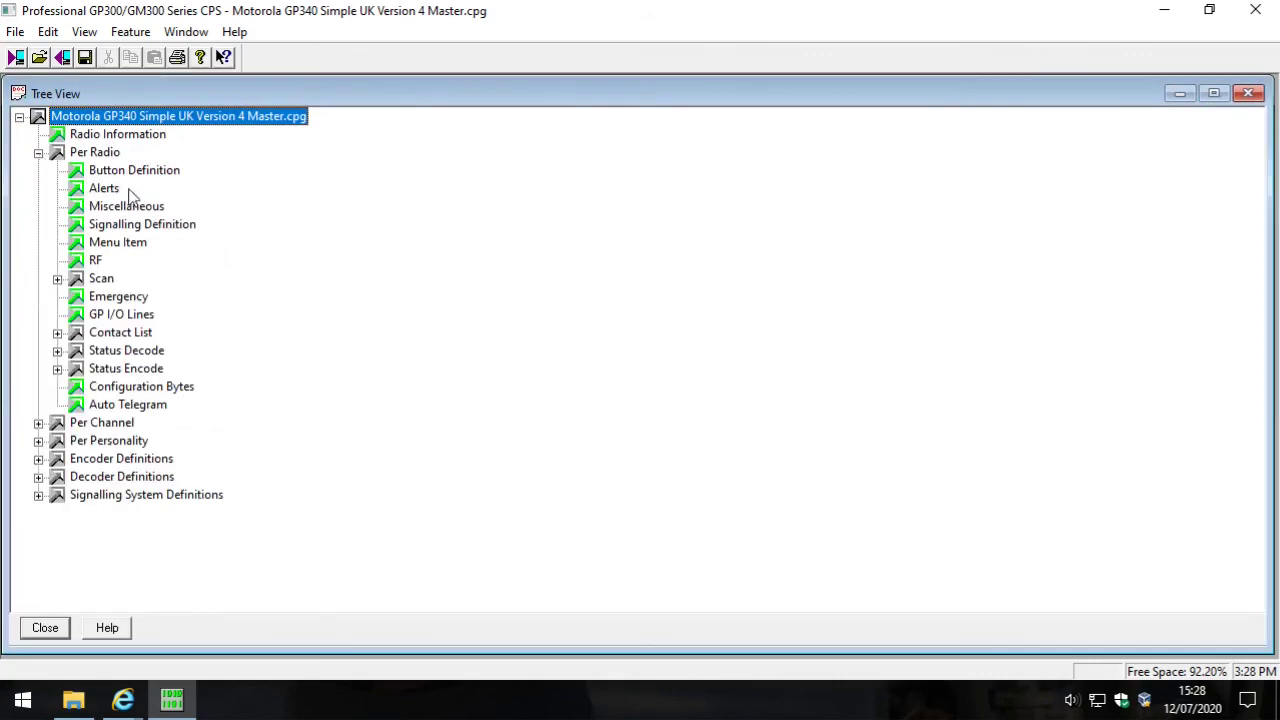
{"action": "left_click", "coordinate": [38, 152]}
Add a third channel to the Version 4 Master codeplug with TX and RX frequencies of 449.4750 MHz
{"action": "left_click", "coordinate": [38, 170]}
{"action": "double_click", "coordinate": [127, 190]}
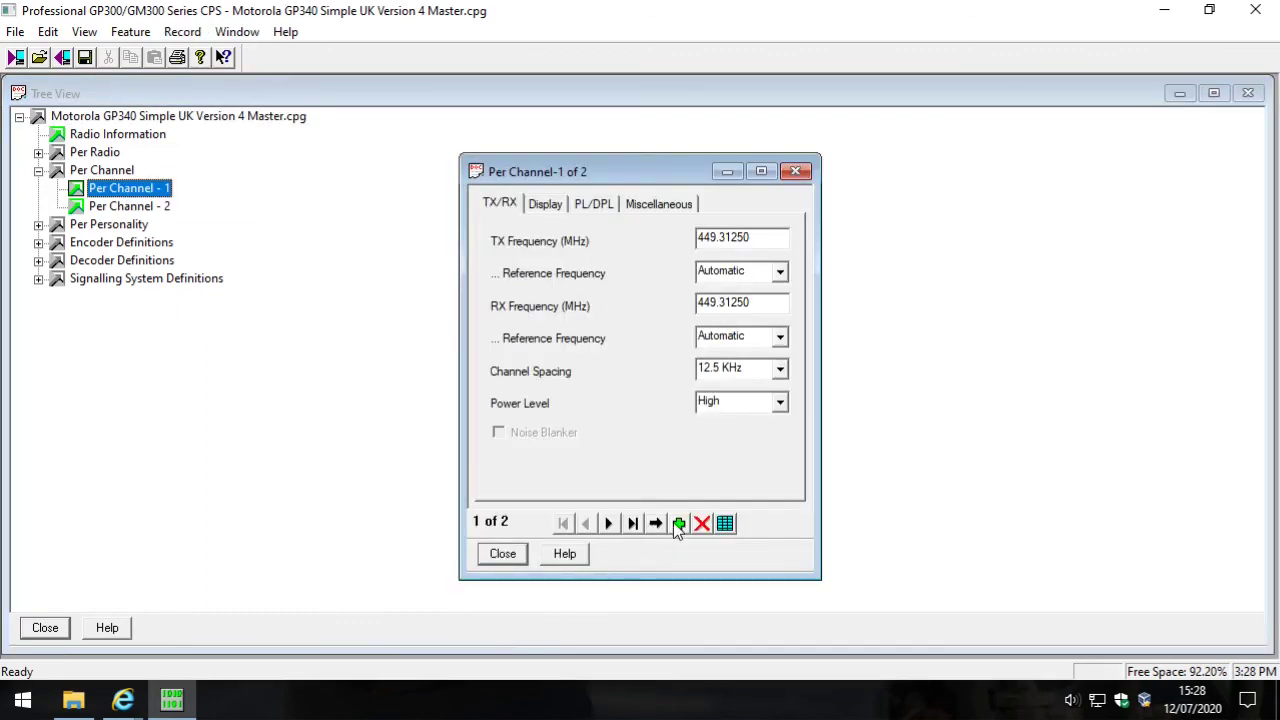
{"action": "left_click", "coordinate": [678, 522]}
{"action": "left_click_drag", "start_coordinate": [762, 238], "coordinate": [585, 233]}
{"action": "type", "text": "44"}
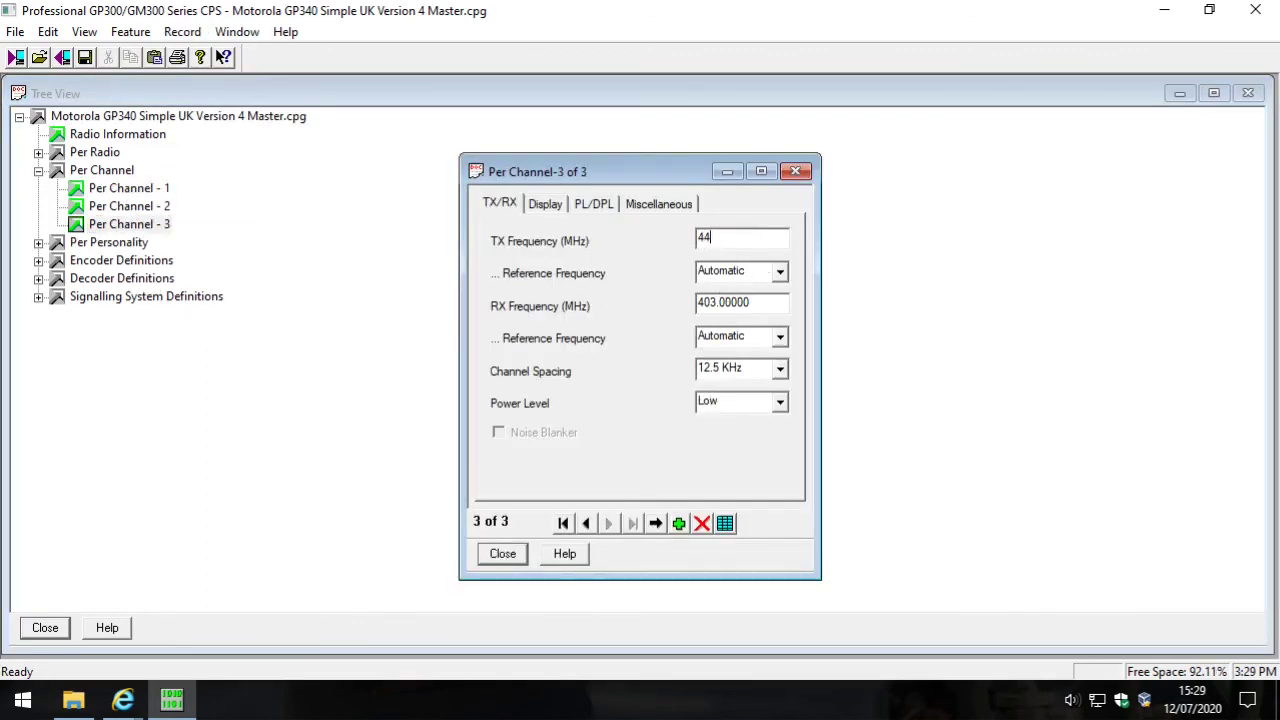
{"action": "type", "text": "9.4750"}
{"action": "left_click_drag", "start_coordinate": [772, 238], "coordinate": [673, 240]}
{"action": "key", "text": "ctrl+c"}
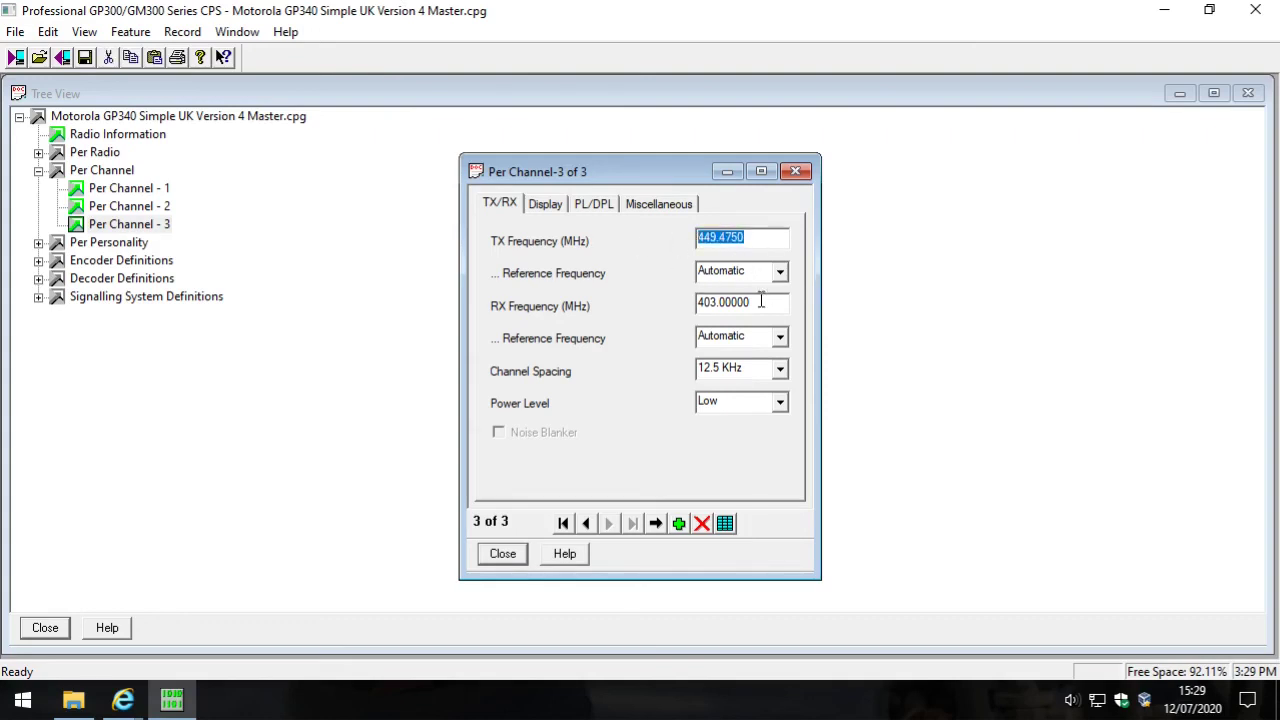
{"action": "double_click", "coordinate": [760, 302]}
{"action": "key", "text": "ctrl+v"}
Set both the Encode and Decode PL Type of channel 3 to PL and close the channel window
{"action": "left_click", "coordinate": [593, 203]}
{"action": "left_click", "coordinate": [780, 232]}
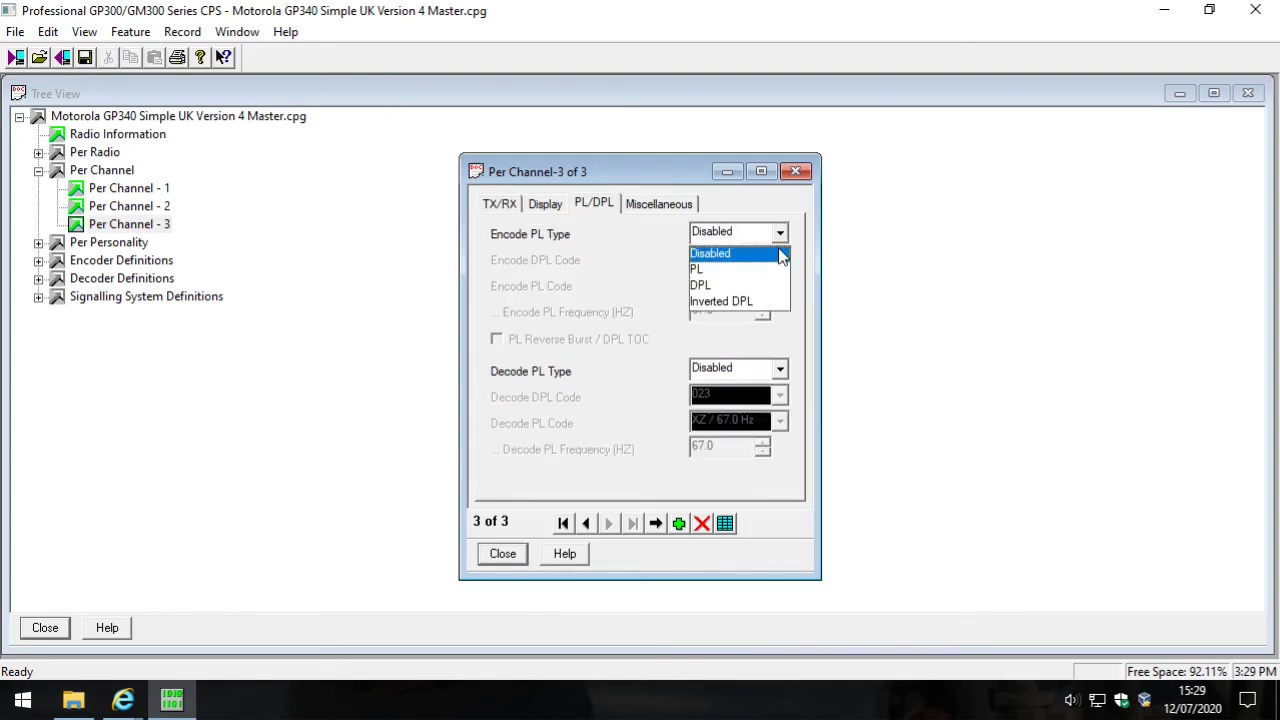
{"action": "left_click", "coordinate": [740, 269]}
{"action": "left_click", "coordinate": [772, 367]}
{"action": "left_click", "coordinate": [737, 406]}
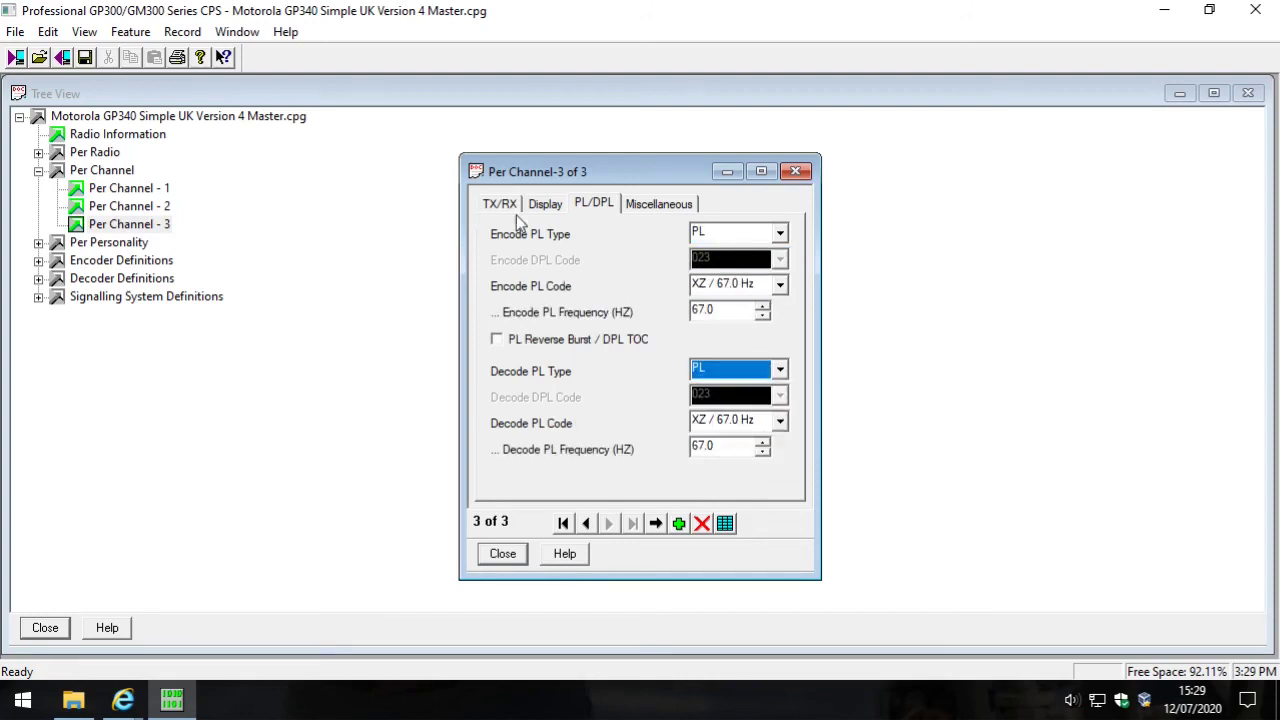
{"action": "left_click", "coordinate": [500, 204]}
{"action": "left_click", "coordinate": [502, 553]}
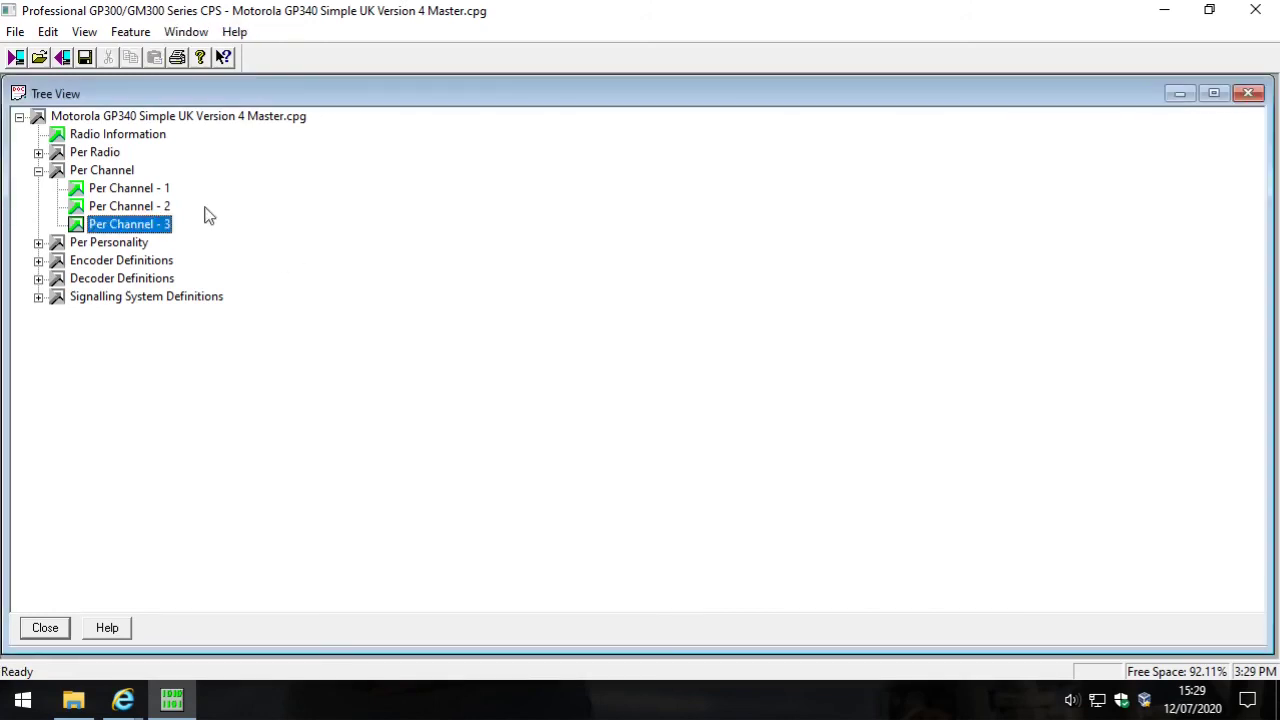
Save the modified Version 4 Master codeplug to disk under its existing name, accepting the incompatibility report
{"action": "left_click", "coordinate": [15, 32]}
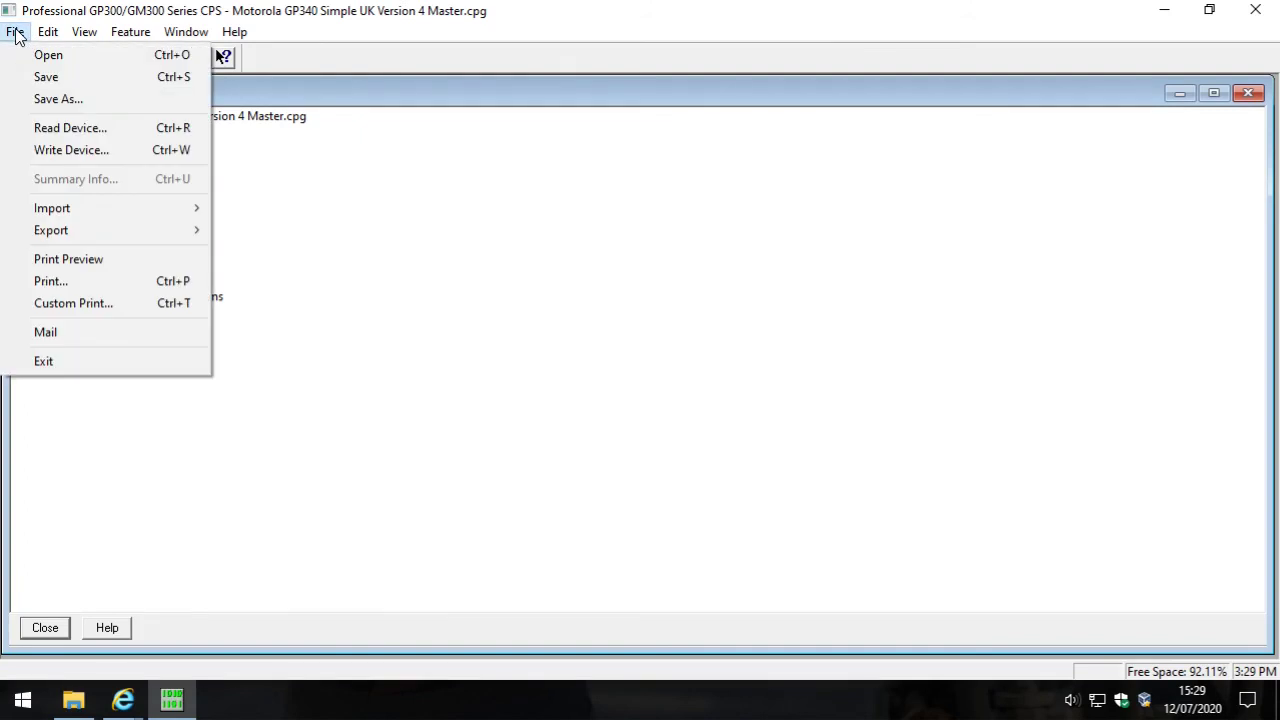
{"action": "left_click", "coordinate": [82, 84]}
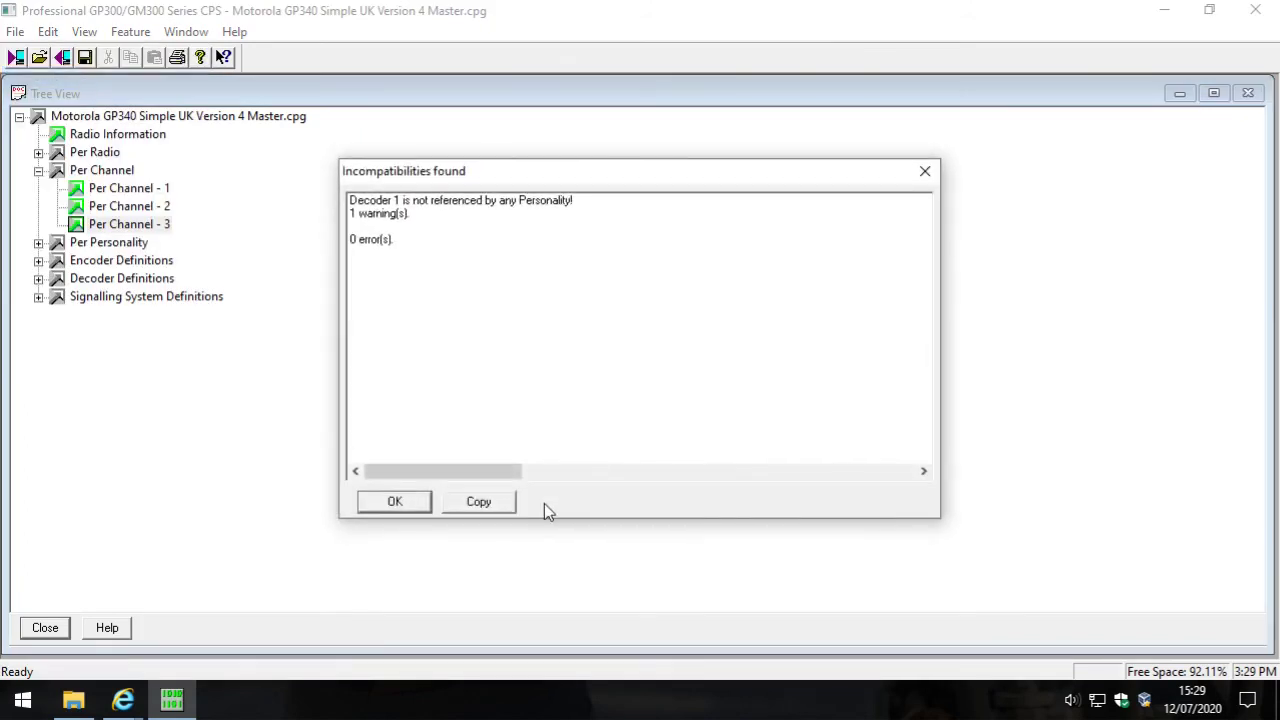
{"action": "left_click", "coordinate": [395, 502]}
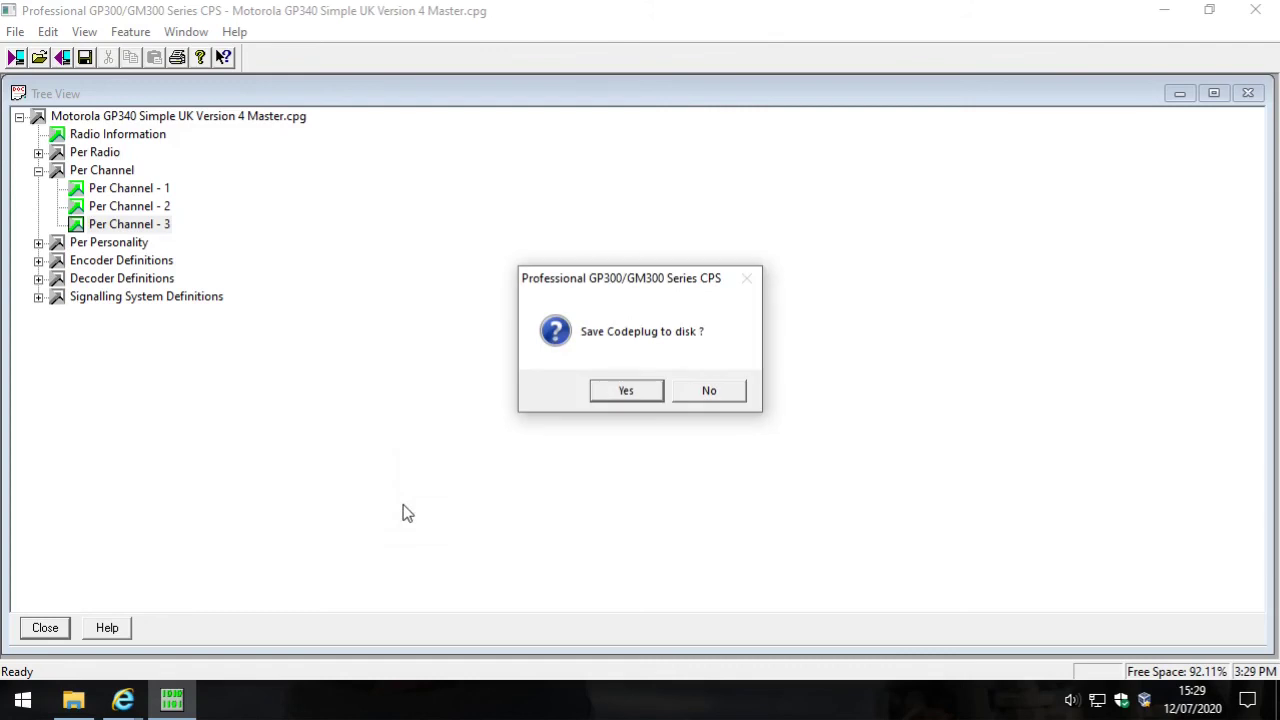
{"action": "left_click", "coordinate": [608, 391]}
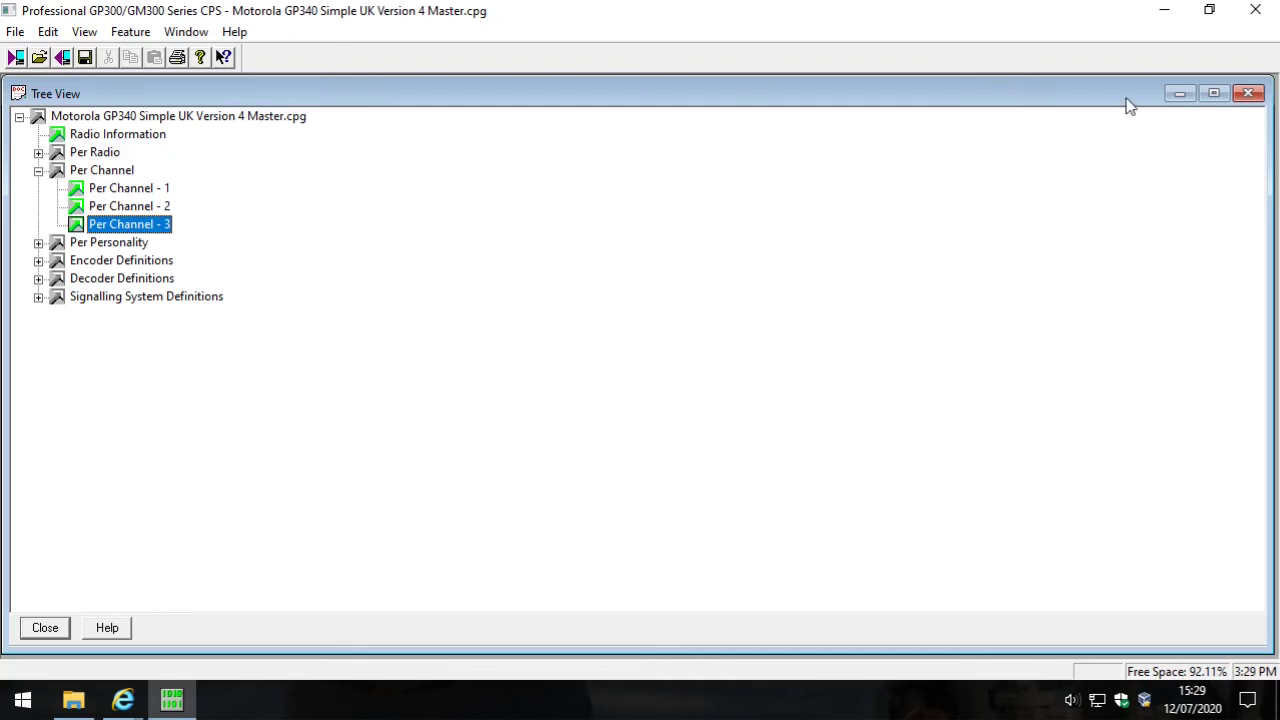
Close the Version 4 Master codeplug, exit the CPS and close File Explorer to return to the desktop
{"action": "left_click", "coordinate": [1248, 93]}
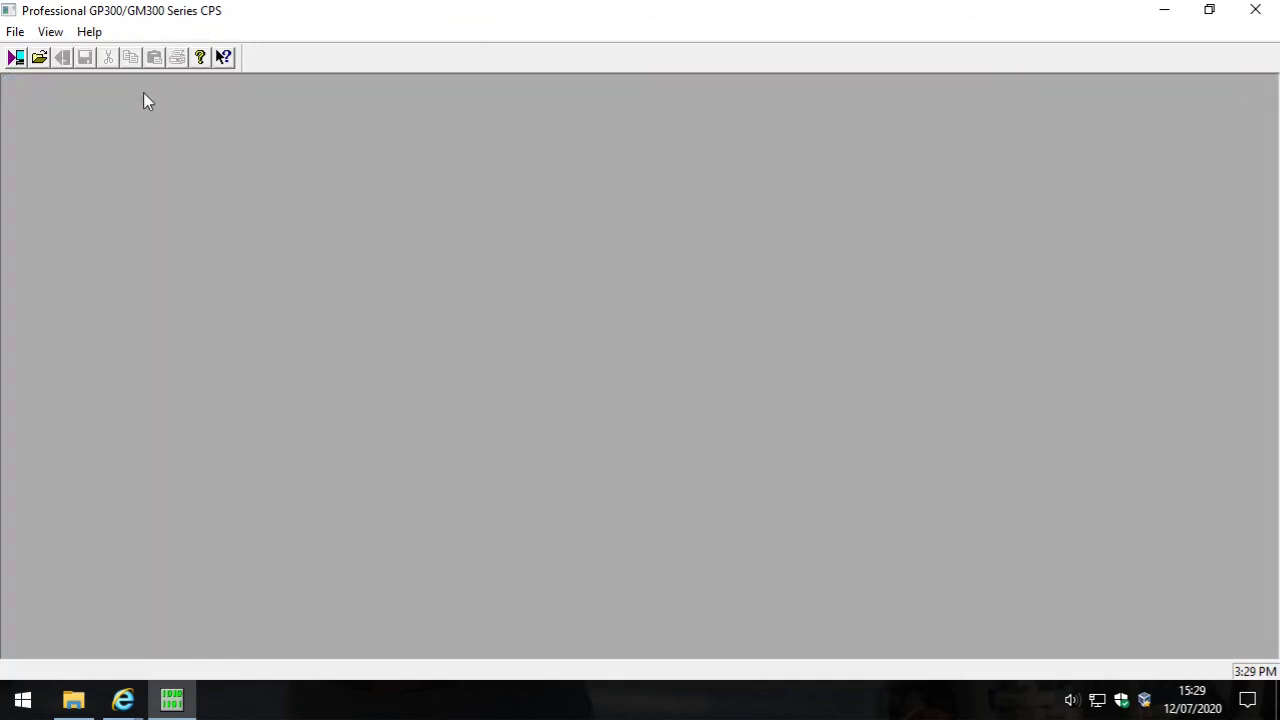
{"action": "left_click", "coordinate": [16, 31]}
{"action": "left_click", "coordinate": [62, 206]}
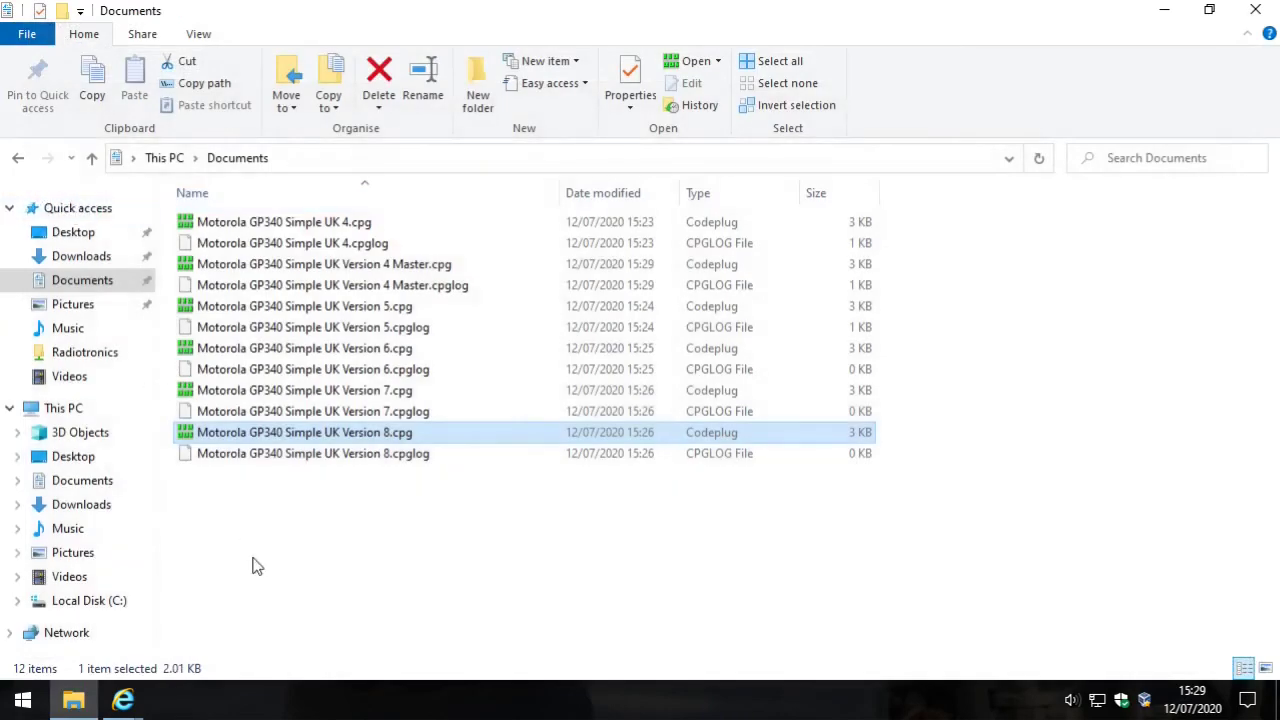
{"action": "left_click", "coordinate": [1270, 14]}
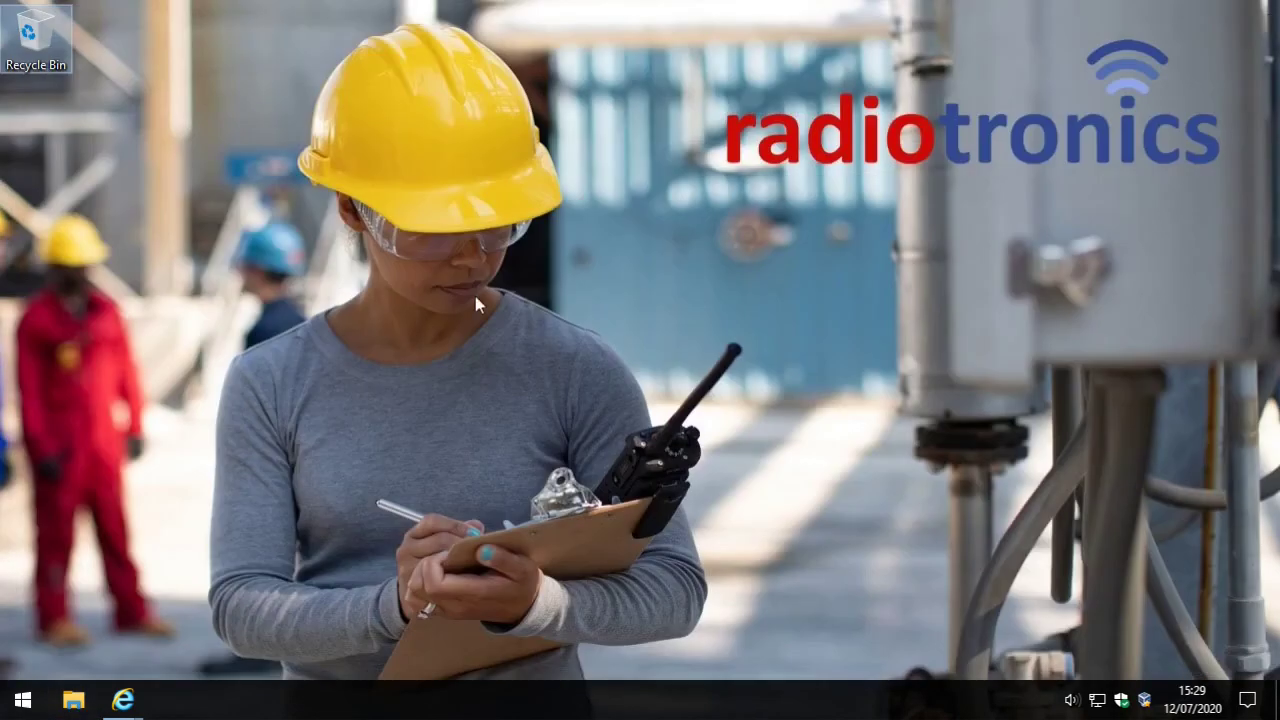